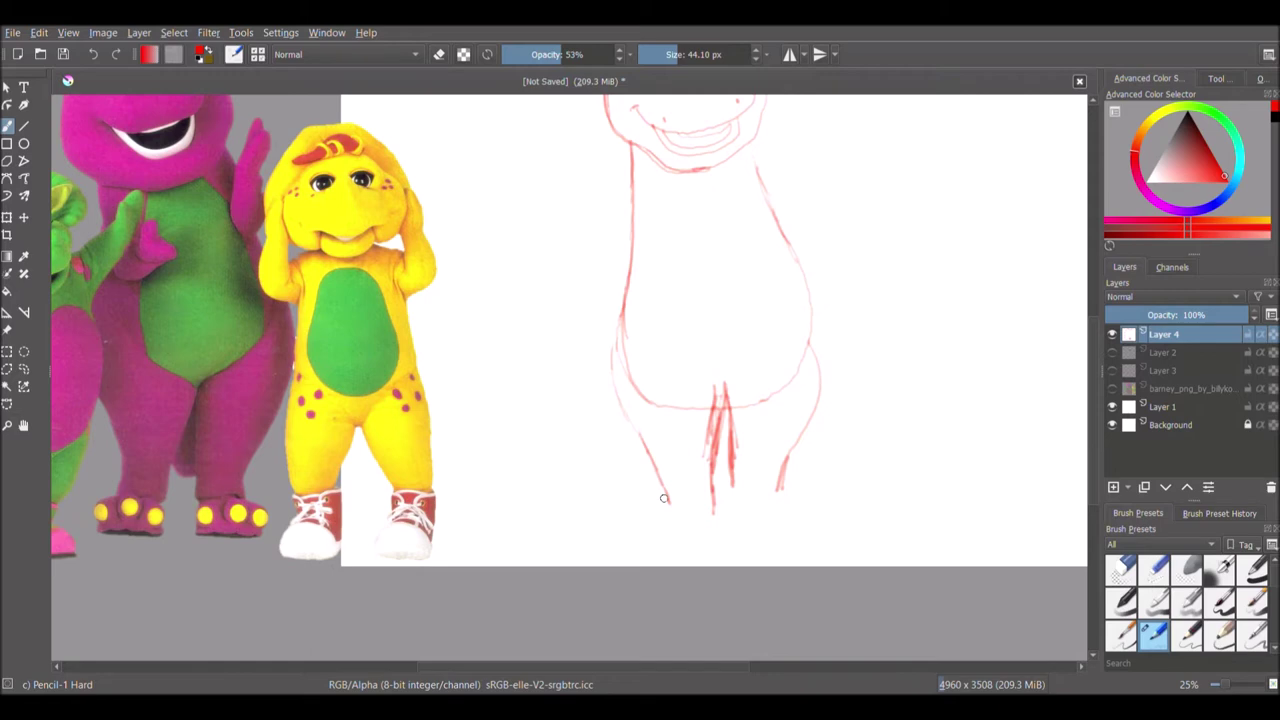
- Sketch both feet with rounded toes and join them to the lower legs in red pencil
mouse_move(668, 497)
mouse_down()
mouse_move(633, 565)
mouse_move(693, 549)
mouse_move(713, 473)
mouse_move(736, 453)
mouse_move(743, 476)
mouse_move(827, 512)
mouse_move(825, 562)
mouse_move(767, 554)
mouse_move(738, 478)
mouse_up()
mouse_move(811, 535)
mouse_down()
mouse_move(745, 543)
mouse_move(744, 507)
mouse_up()
mouse_move(827, 524)
mouse_down()
mouse_move(851, 535)
mouse_move(838, 555)
mouse_up()
mouse_move(788, 499)
mouse_down()
mouse_move(861, 520)
mouse_move(852, 552)
mouse_up()
mouse_move(692, 551)
mouse_down()
mouse_move(653, 565)
mouse_move(645, 538)
mouse_move(629, 564)
mouse_move(615, 560)
mouse_move(668, 462)
mouse_up()
- Sketch the belly patch inside the torso and the raised waving arm with its hand
mouse_move(656, 175)
mouse_down()
mouse_move(649, 236)
mouse_move(718, 393)
mouse_up()
mouse_move(738, 158)
mouse_down()
mouse_move(771, 306)
mouse_move(727, 393)
mouse_move(782, 324)
mouse_move(739, 168)
mouse_up()
mouse_move(762, 214)
mouse_down()
mouse_move(806, 132)
mouse_move(850, 140)
mouse_move(830, 178)
mouse_up()
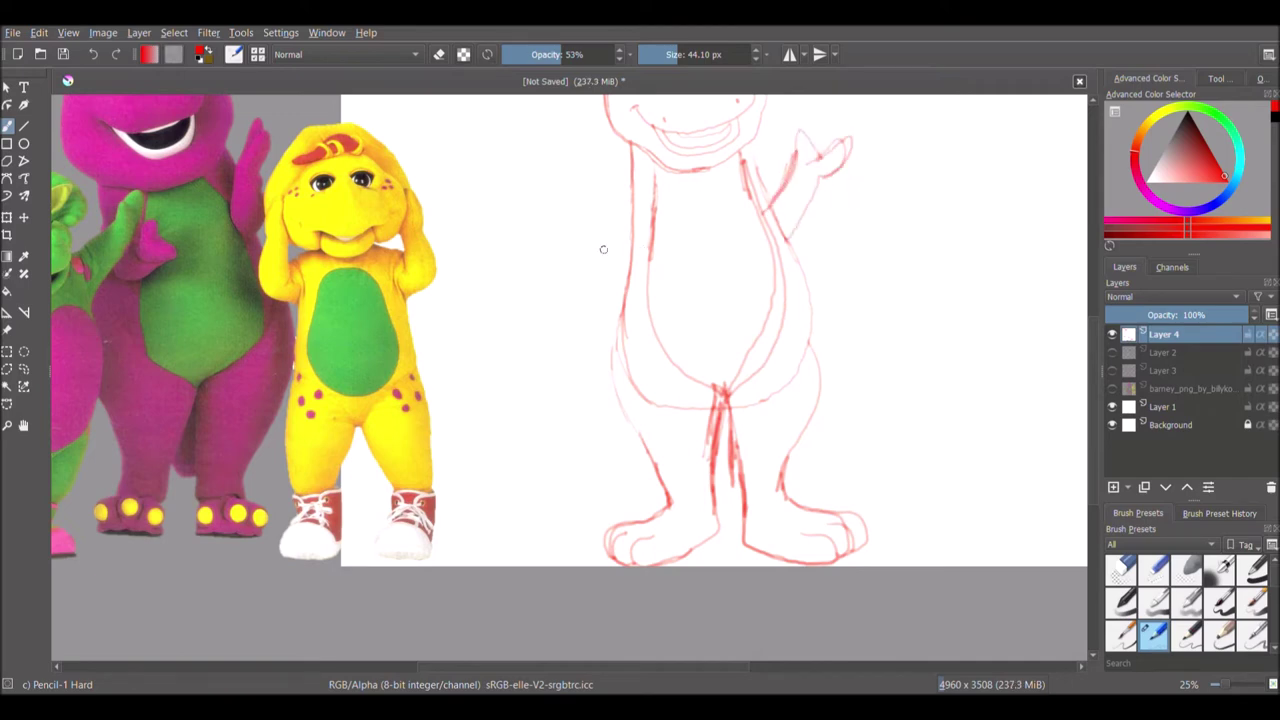
- Sketch the bent arm across the belly and a curved, pointed tail behind the leg
mouse_move(648, 234)
mouse_down()
mouse_move(683, 279)
mouse_move(716, 293)
mouse_move(641, 253)
mouse_up()
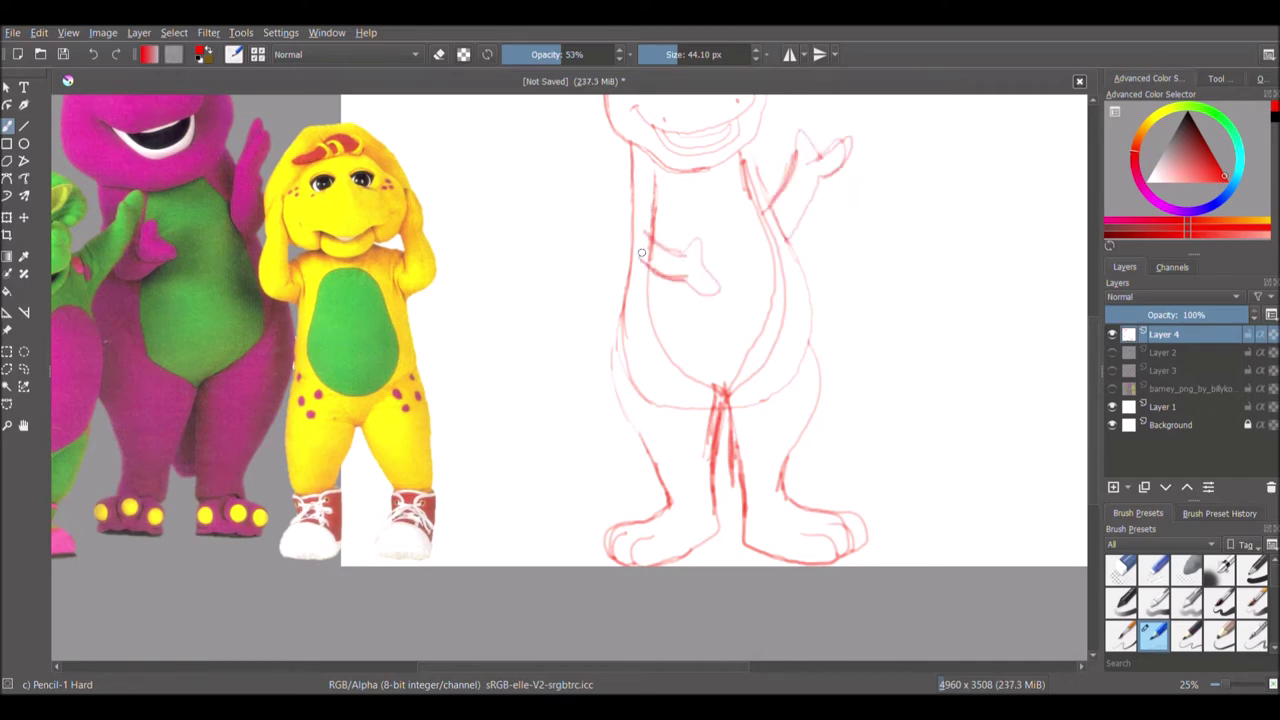
mouse_move(619, 406)
mouse_down()
mouse_move(582, 442)
mouse_move(585, 473)
mouse_move(656, 486)
mouse_up()
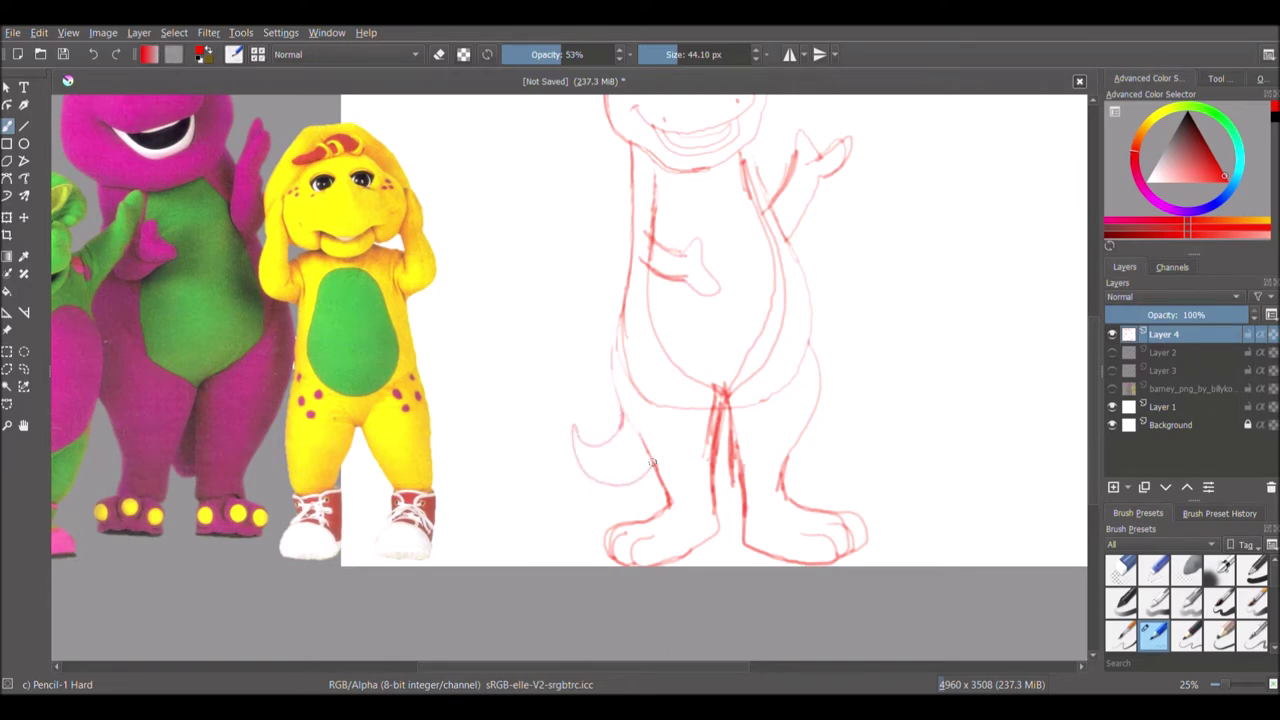
- Go over the neck, torso, belly and hip outlines of the sketch with darker red strokes
scroll(747, 218, up, 3)
mouse_move(747, 218)
mouse_down()
mouse_move(783, 293)
mouse_move(792, 408)
mouse_move(719, 452)
mouse_move(654, 405)
mouse_move(656, 235)
mouse_move(642, 383)
mouse_move(765, 432)
mouse_move(787, 351)
mouse_move(745, 221)
mouse_up()
key(ctrl+z)
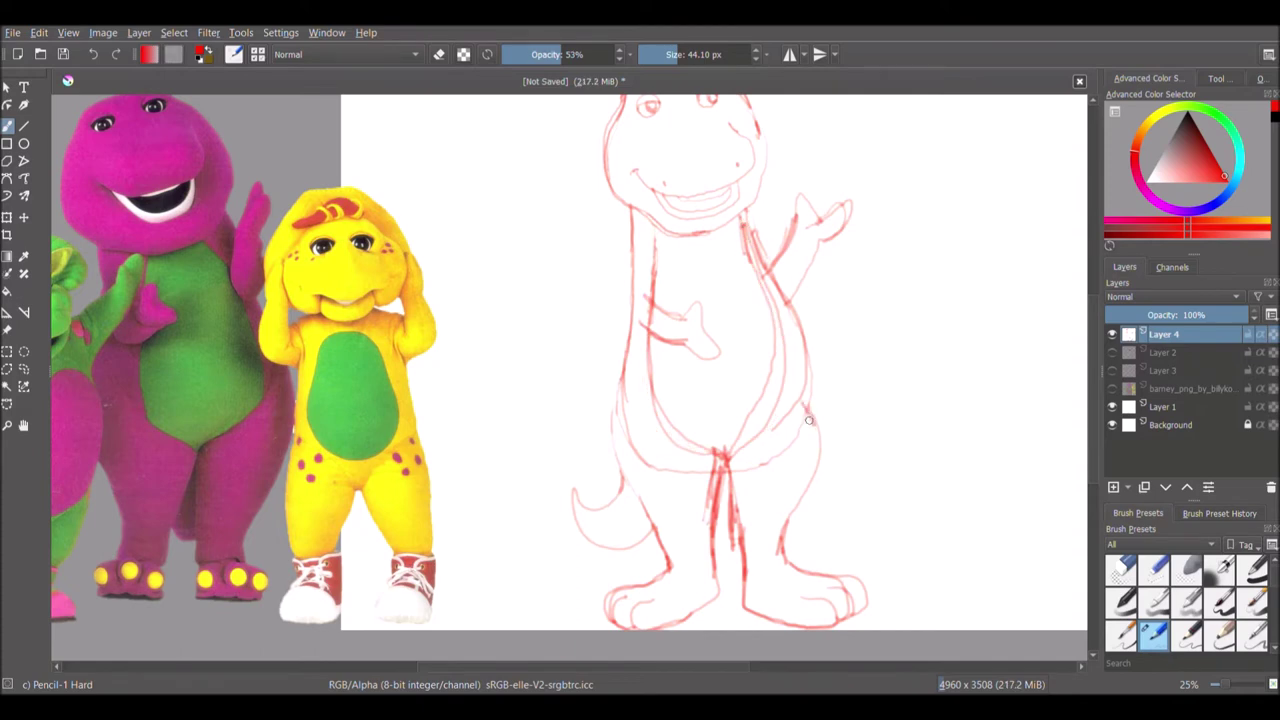
mouse_move(651, 253)
mouse_down()
mouse_move(740, 222)
mouse_move(735, 460)
mouse_move(765, 280)
mouse_move(811, 487)
mouse_up()
drag(802, 281, 781, 320)
drag(632, 210, 628, 351)
scroll(629, 212, up, 2)
mouse_move(626, 173)
mouse_down()
mouse_move(602, 266)
mouse_move(617, 286)
mouse_move(627, 176)
mouse_move(685, 148)
mouse_move(751, 172)
mouse_move(762, 213)
mouse_move(752, 291)
mouse_move(646, 306)
mouse_up()
drag(614, 560, 627, 464)
- Scale the whole dinosaur sketch down and reposition it so the full figure fits on the page
key(ctrl+t)
drag(872, 126, 806, 252)
drag(718, 343, 695, 272)
key(Return)
- Add two new layers above the sketch and choose black with the Basic-5 Size brush preset
click(1113, 487)
click(1113, 487)
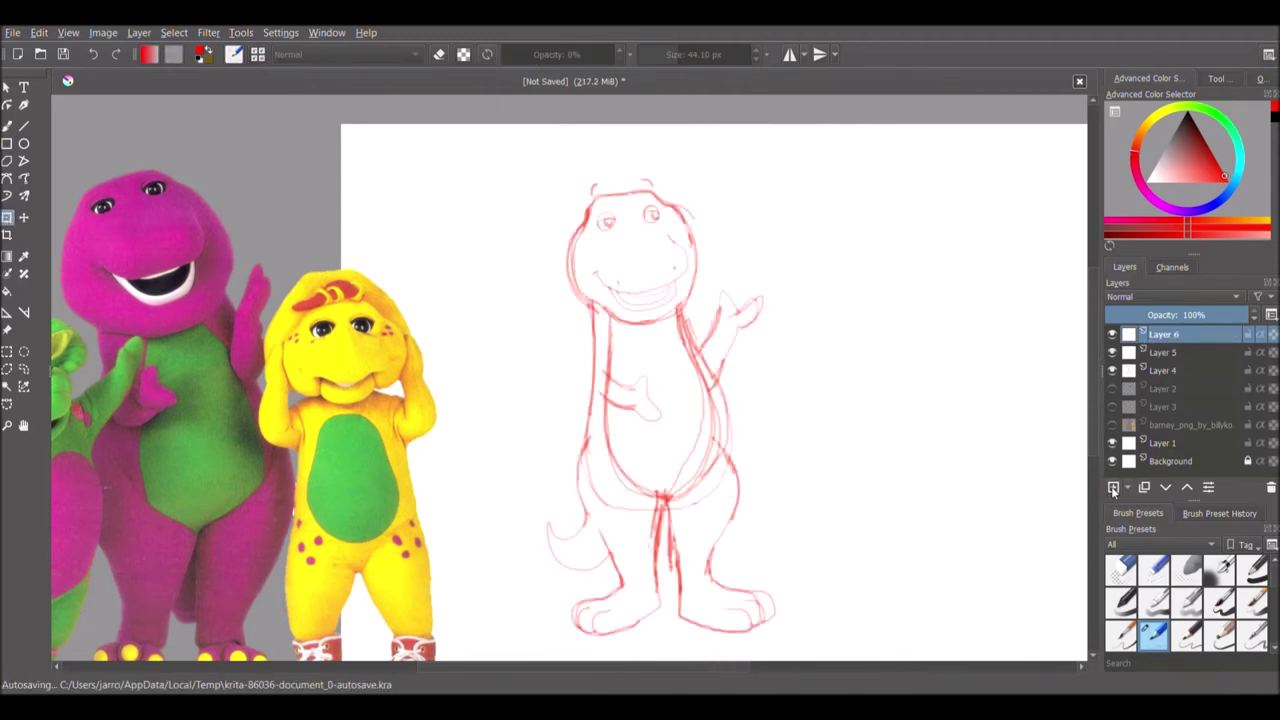
click(1221, 610)
click(1188, 112)
scroll(592, 264, up, 3)
scroll(606, 270, down, 2)
key(b)
drag(675, 67, 668, 64)
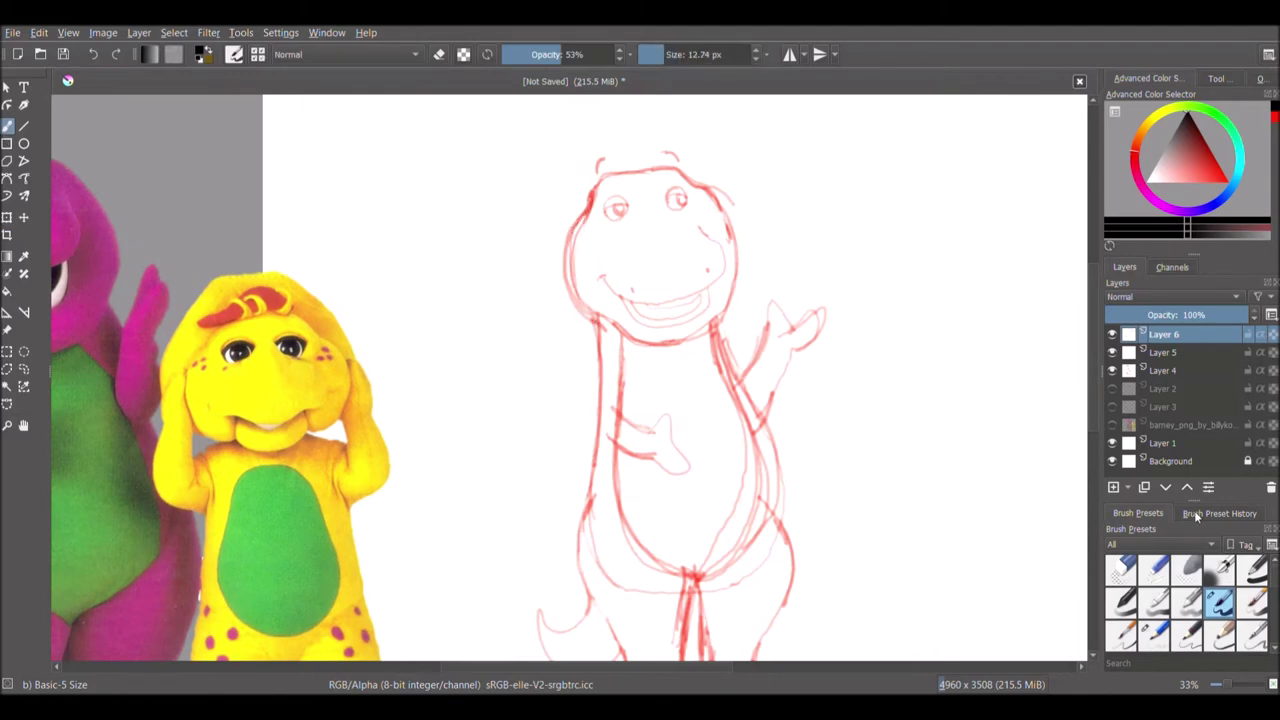
- Choose the Ink-3 Gpen brush preset for the line art
click(1220, 513)
click(1152, 514)
scroll(1154, 596, down, 3)
click(1259, 596)
click(1228, 512)
click(1166, 512)
right_click(630, 236)
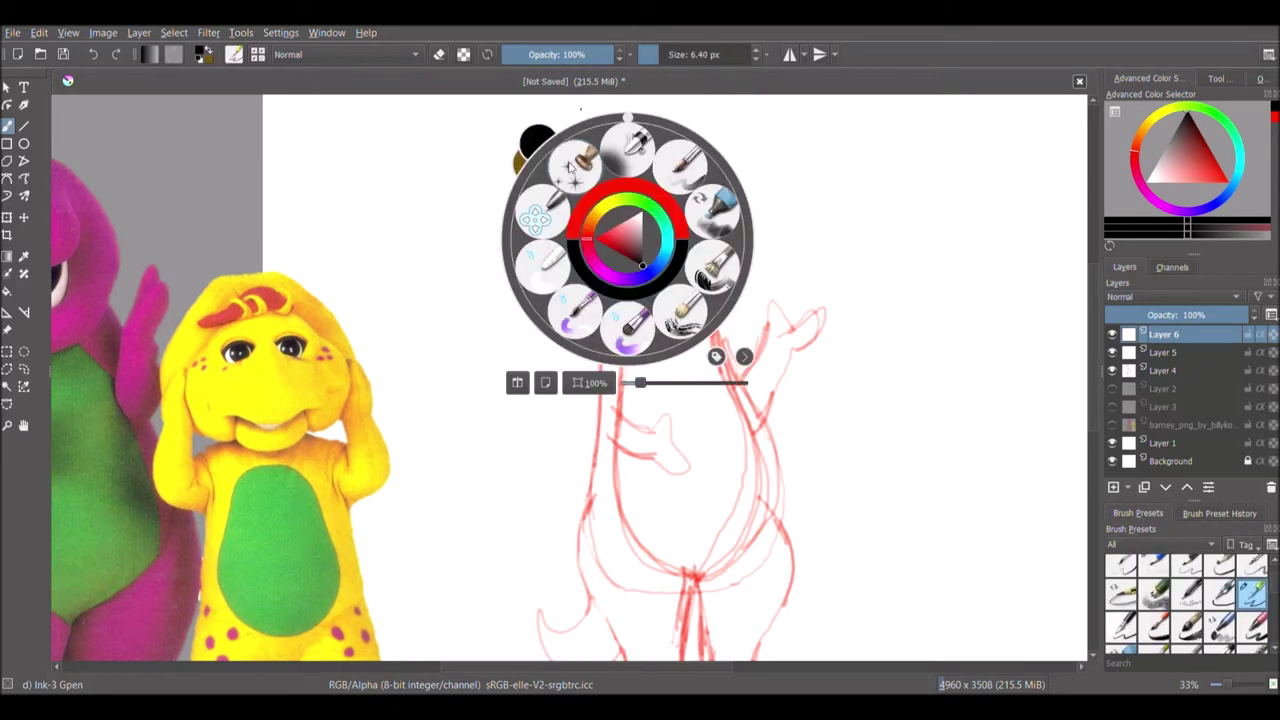
click(844, 228)
scroll(1190, 595, down, 3)
scroll(1190, 595, up, 6)
click(1214, 516)
click(1152, 515)
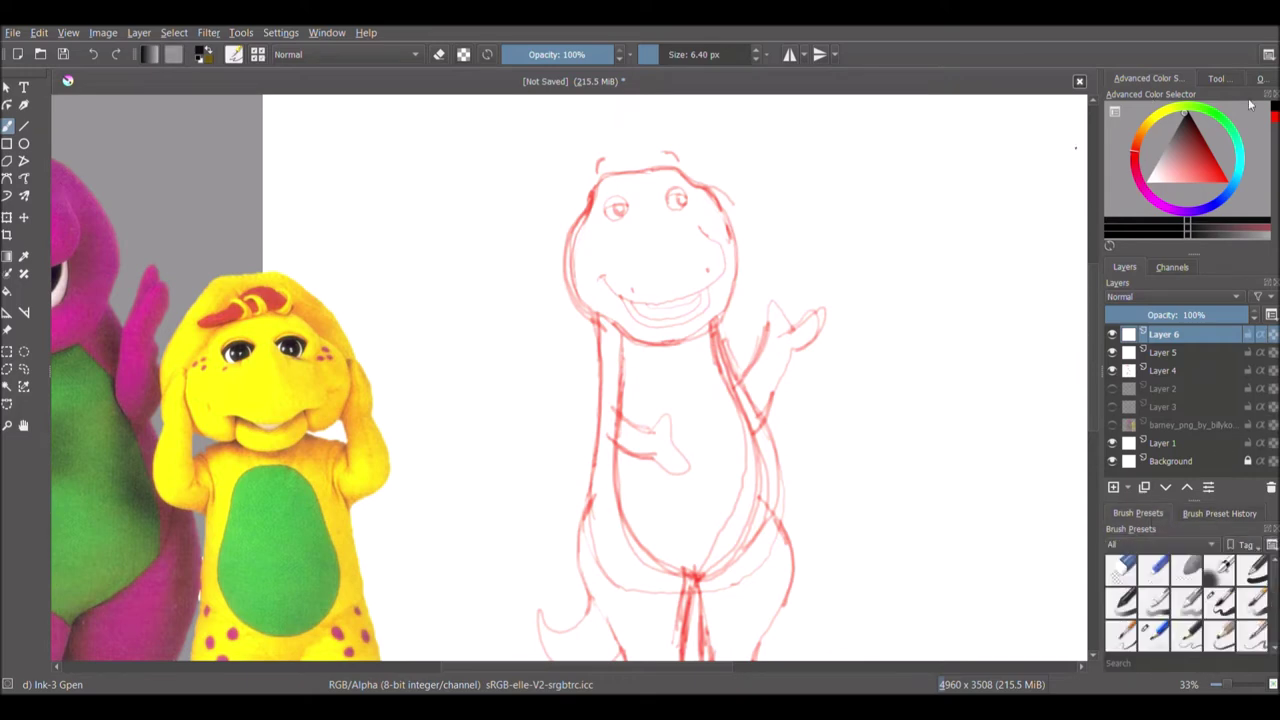
click(1214, 78)
click(1232, 142)
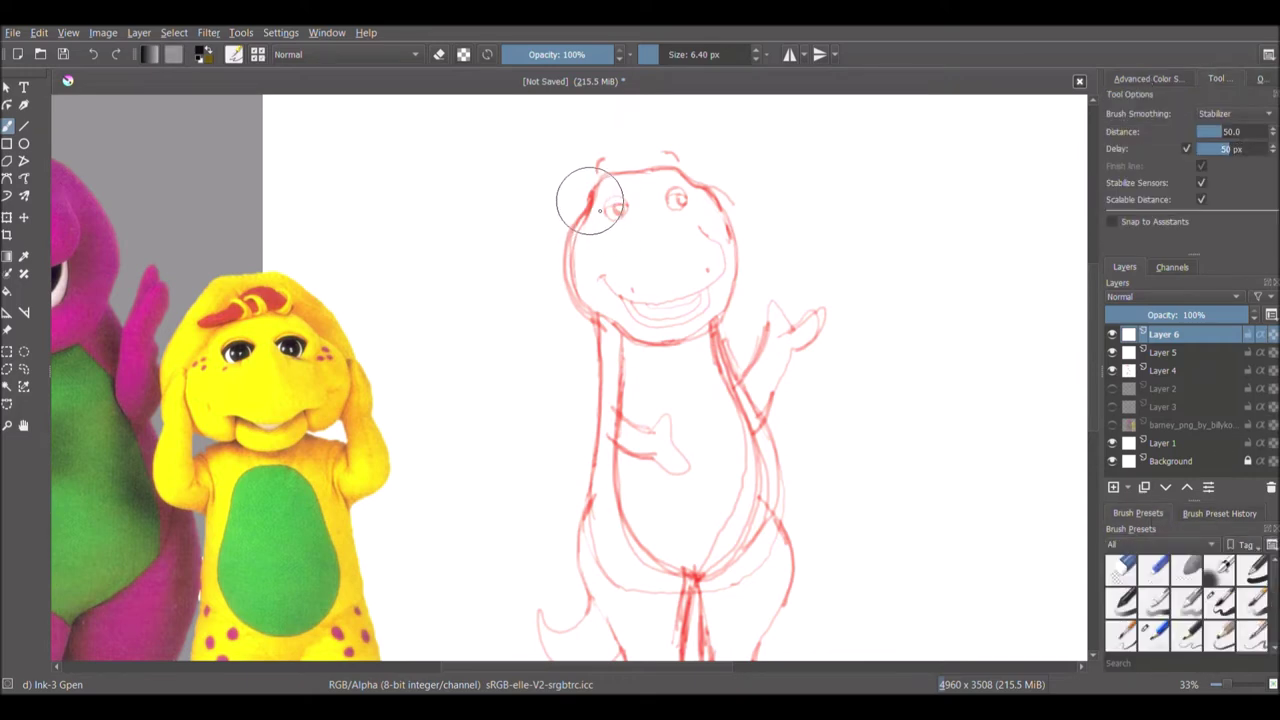
click(1220, 603)
drag(591, 199, 574, 286)
key(/)
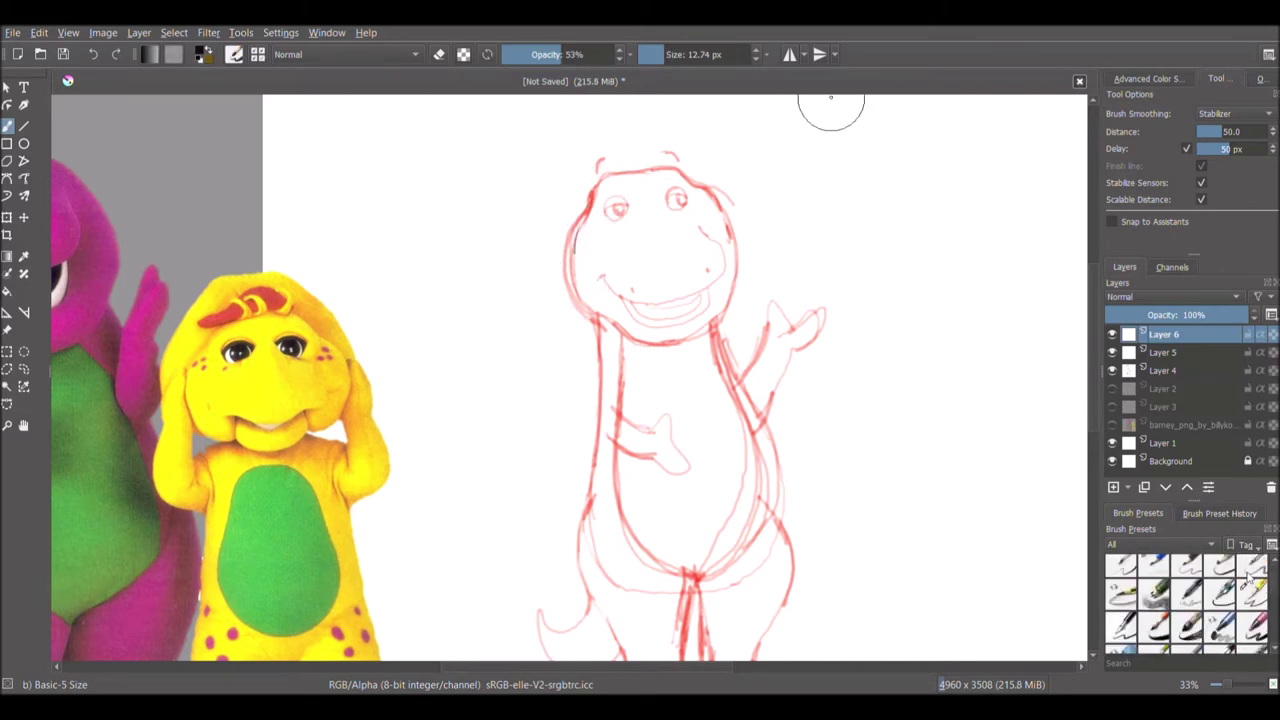
- Activate Layer 5 and set the Ink-3 Gpen to 10.02 px with stabilizer distance 3.1 and delay 0 px
click(1150, 79)
click(1166, 353)
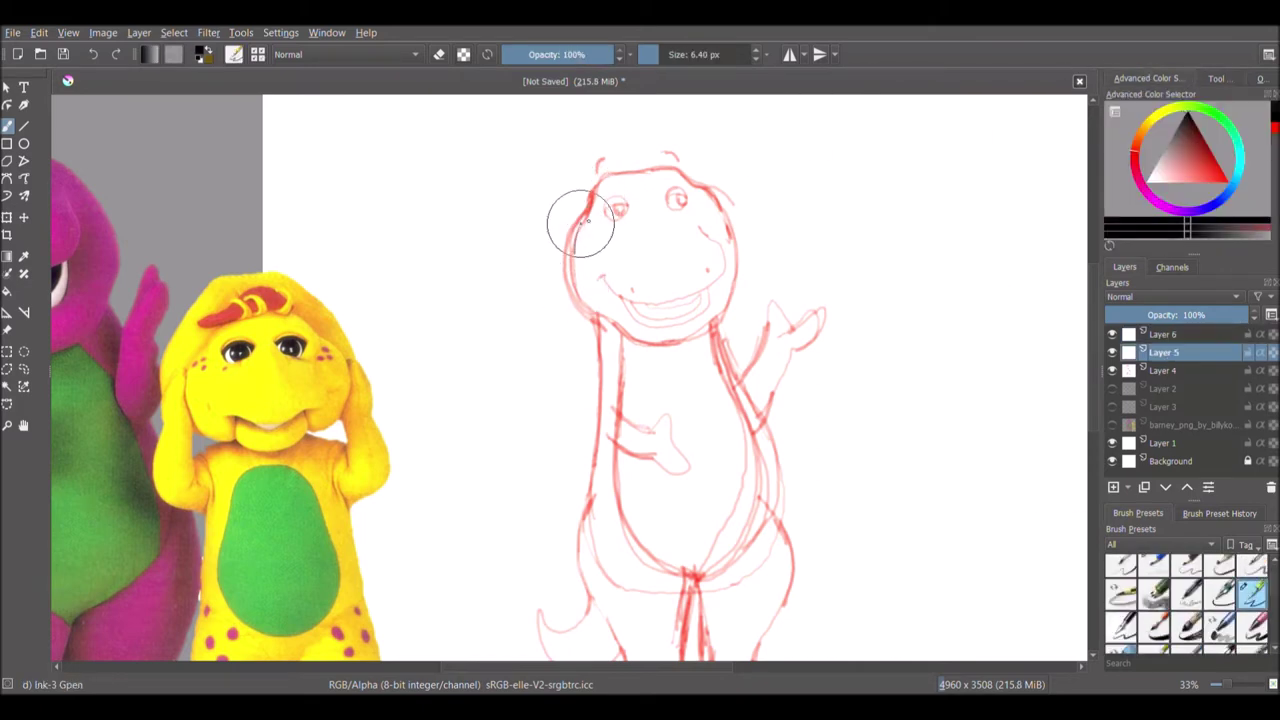
drag(590, 197, 577, 298)
key(ctrl+z)
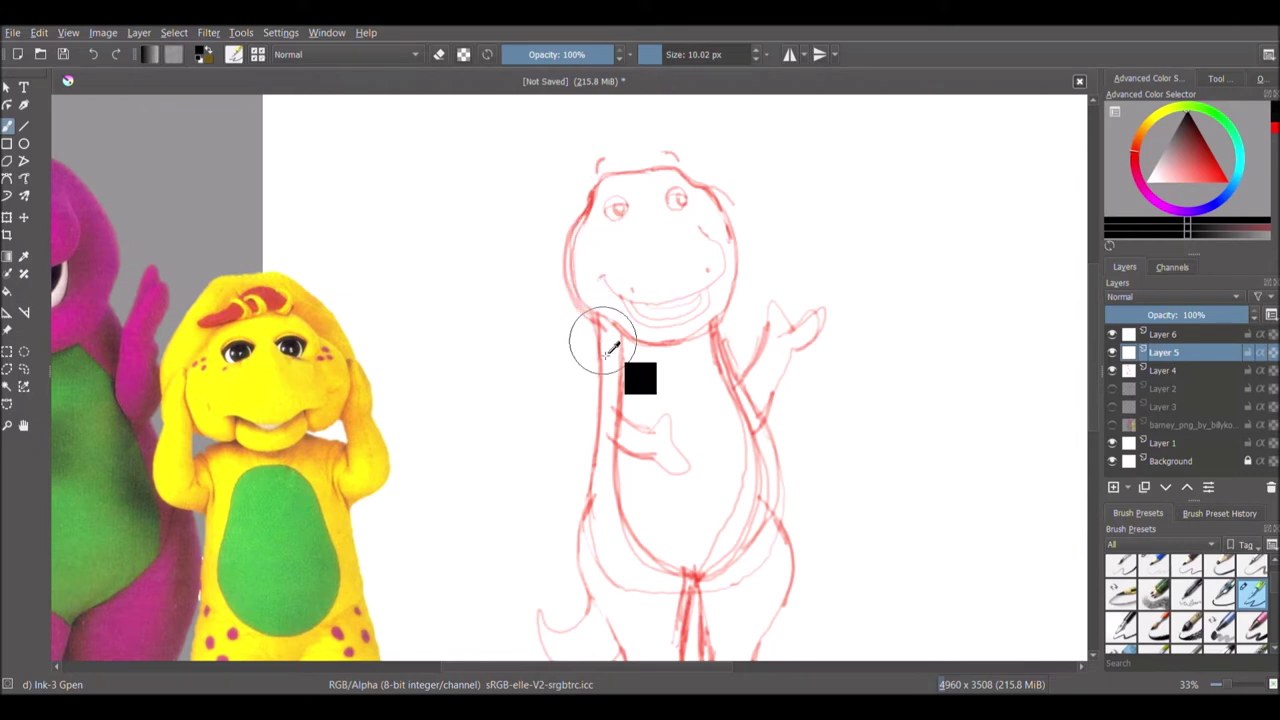
click(1216, 78)
click(1205, 154)
click(1206, 136)
- Ink the outline of the head, including both cheeks and the chin, in black over the sketch
drag(578, 277, 600, 322)
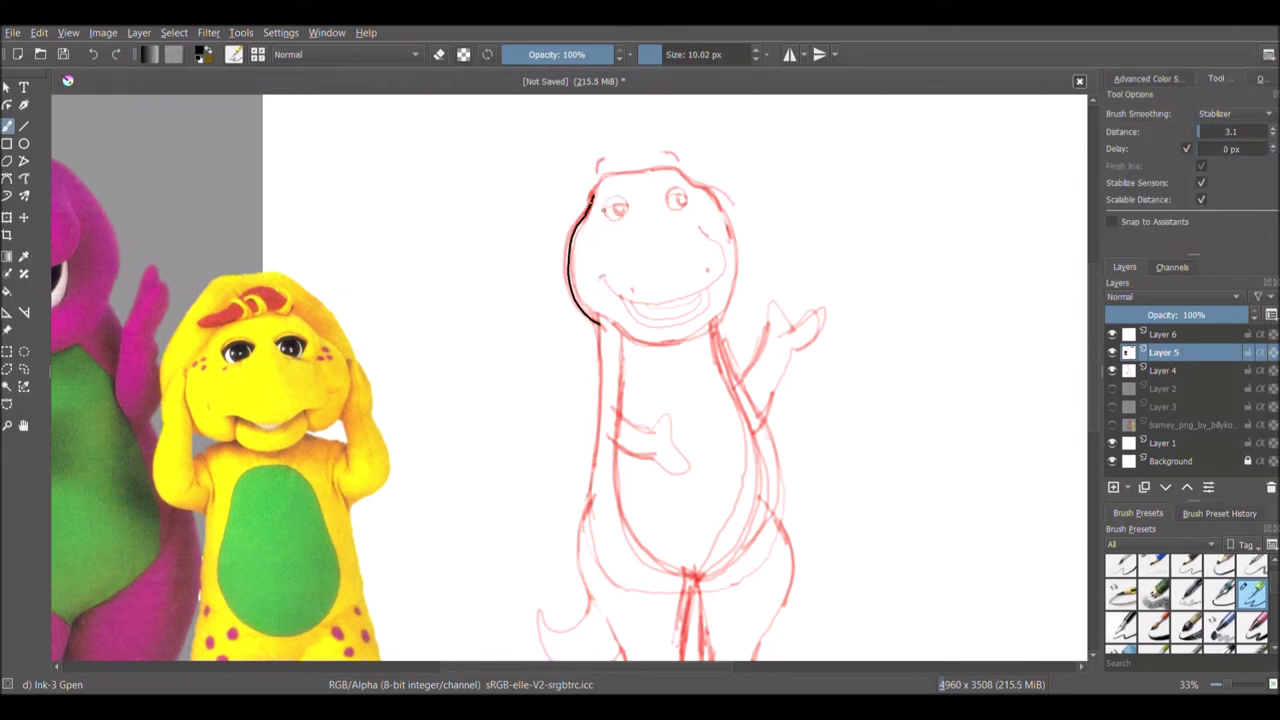
mouse_move(697, 184)
mouse_down()
mouse_move(737, 232)
mouse_move(741, 308)
mouse_up()
drag(610, 328, 727, 333)
- Ink the torso and belly outlines together with the raised arm and the bent arm
scroll(1092, 403, down, 5)
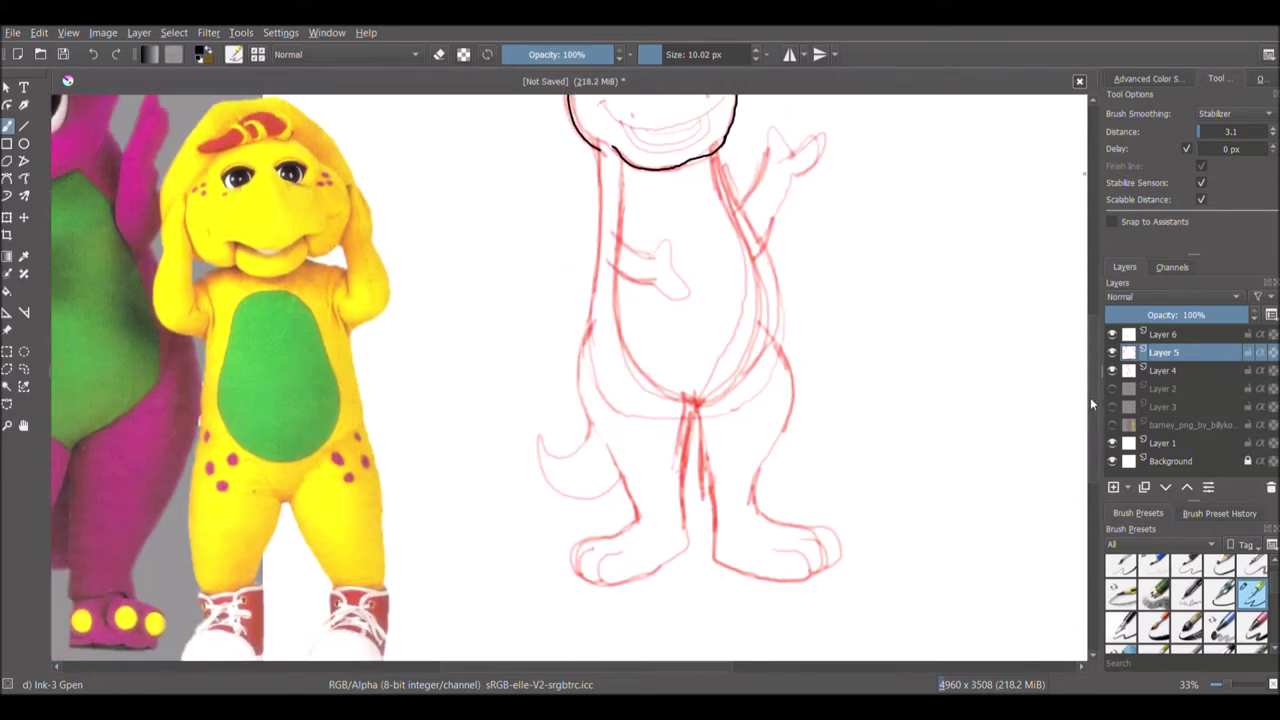
mouse_move(718, 162)
mouse_down()
mouse_move(773, 289)
mouse_move(748, 393)
mouse_move(706, 413)
mouse_move(686, 478)
mouse_up()
mouse_move(697, 404)
mouse_down()
mouse_move(636, 362)
mouse_move(635, 256)
mouse_move(674, 254)
mouse_move(695, 292)
mouse_move(663, 300)
mouse_move(610, 263)
mouse_up()
mouse_move(730, 212)
mouse_down()
mouse_move(774, 163)
mouse_move(826, 152)
mouse_move(756, 244)
mouse_up()
drag(601, 170, 596, 328)
- Ink the leg on the tail side with its foot and toes, up to the hip
drag(694, 526, 690, 552)
mouse_move(622, 549)
mouse_down()
mouse_move(642, 590)
mouse_move(686, 570)
mouse_up()
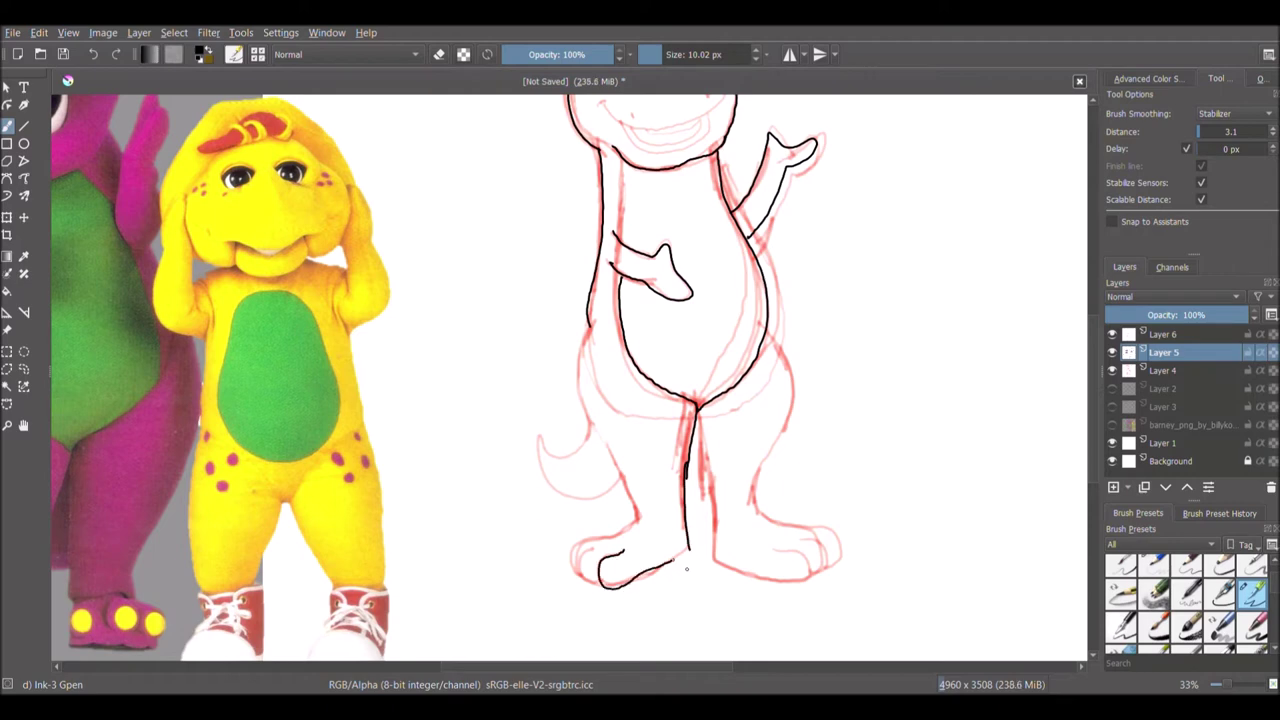
mouse_move(576, 578)
mouse_down()
mouse_move(642, 524)
mouse_move(606, 434)
mouse_move(602, 318)
mouse_up()
- Ink the leg on the waving-arm side from the hip down, including its foot and toes
mouse_move(770, 330)
mouse_down()
mouse_move(806, 401)
mouse_move(758, 494)
mouse_up()
drag(696, 412, 716, 535)
mouse_move(818, 570)
mouse_down()
mouse_move(767, 586)
mouse_move(714, 551)
mouse_up()
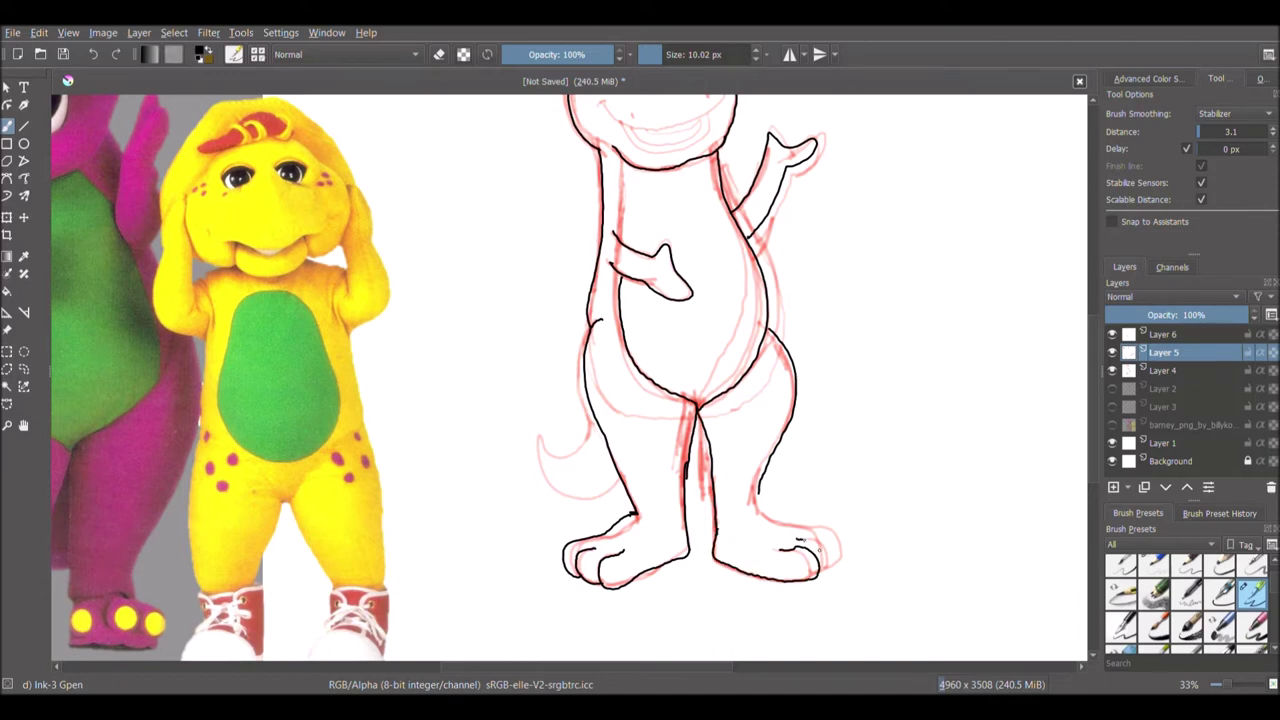
drag(758, 494, 828, 521)
- Ink the snout curve, both nostrils and the smiling mouth on the face
drag(674, 161, 674, 400)
scroll(676, 399, up, 3)
scroll(676, 398, down, 1)
mouse_move(721, 186)
mouse_down()
mouse_move(775, 260)
mouse_move(727, 318)
mouse_move(670, 337)
mouse_move(580, 337)
mouse_move(544, 291)
mouse_up()
drag(730, 266, 746, 281)
mouse_move(620, 350)
mouse_down()
mouse_move(700, 350)
mouse_move(614, 380)
mouse_move(588, 340)
mouse_up()
mouse_move(745, 316)
mouse_down()
mouse_move(742, 354)
mouse_move(682, 385)
mouse_move(617, 387)
mouse_move(580, 342)
mouse_up()
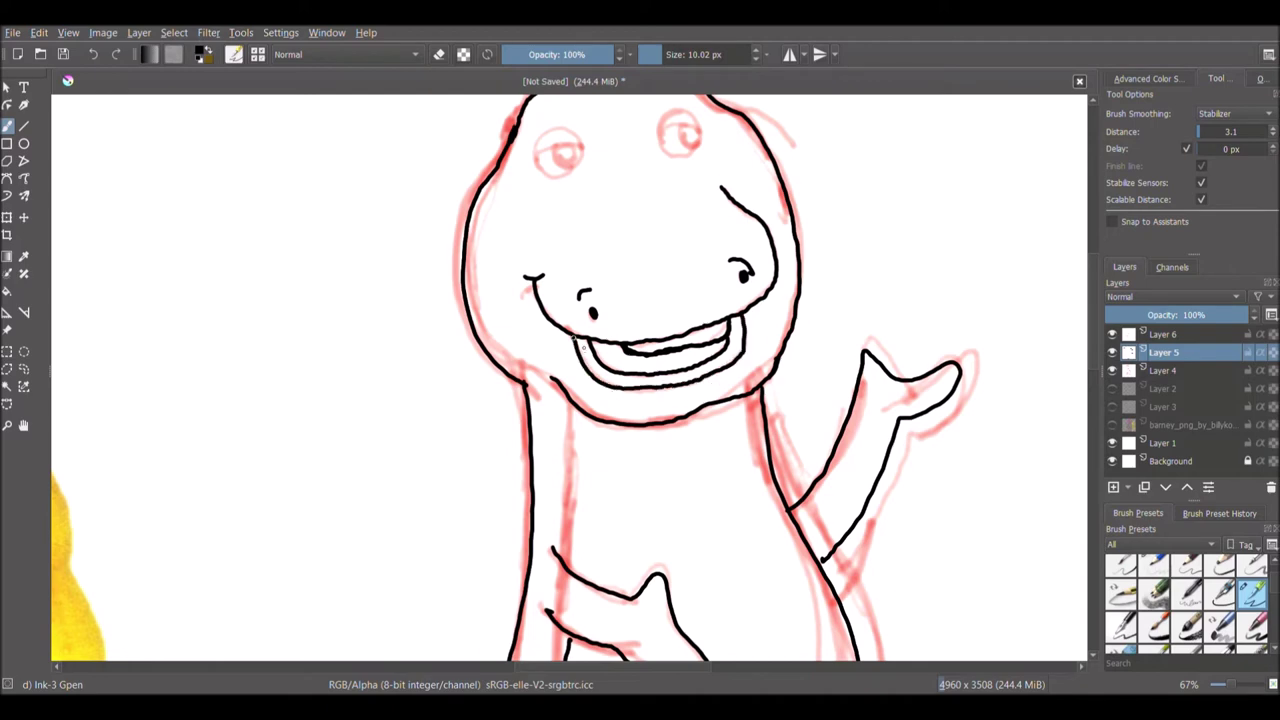
- Erase the inner teeth line inside the mouth and return to normal painting
click(439, 55)
drag(683, 348, 665, 353)
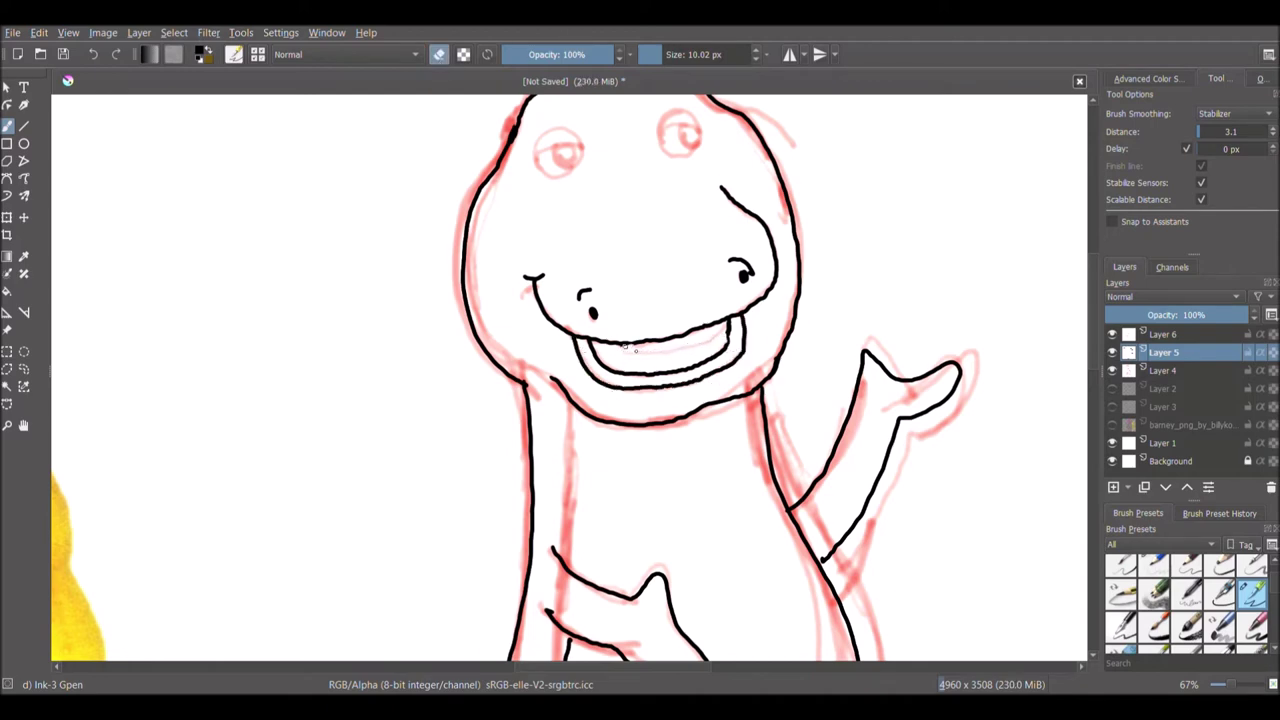
click(439, 56)
- Ink the two eyes with eyelids and pupils, and add the brow marks above the head
scroll(755, 339, down, 3)
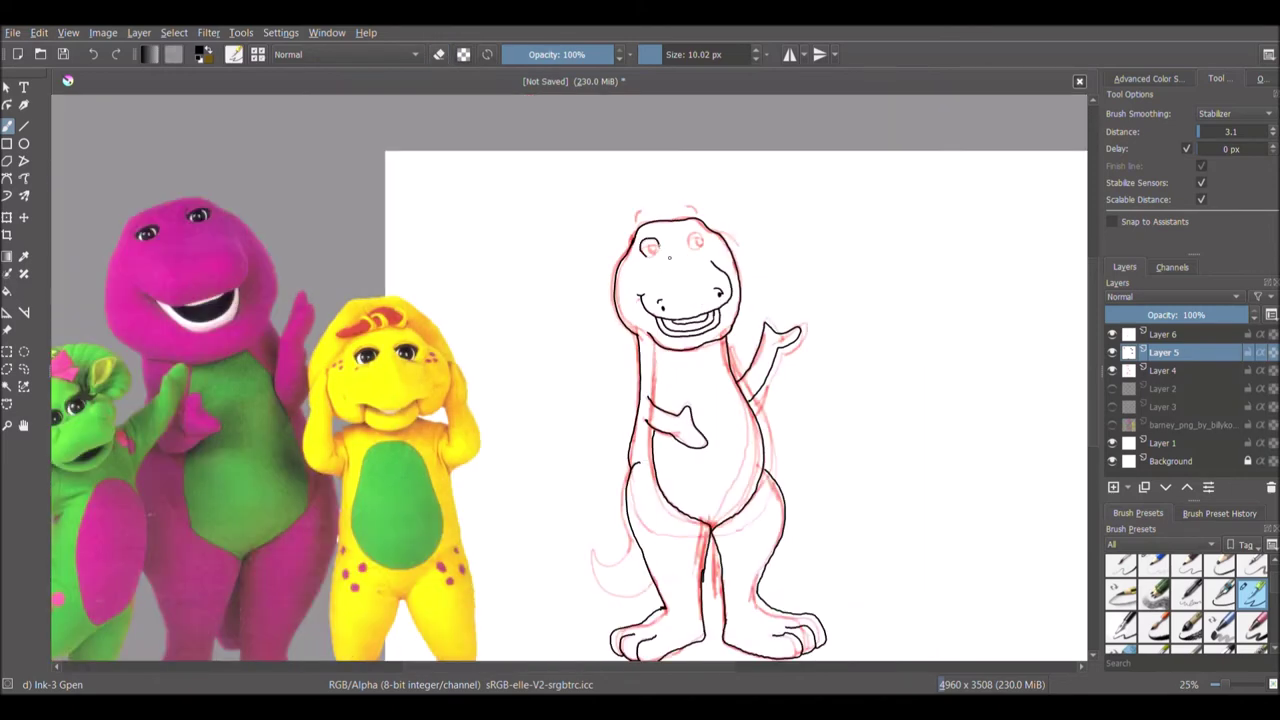
scroll(674, 220, up, 5)
mouse_move(512, 406)
mouse_down()
mouse_move(519, 325)
mouse_move(587, 354)
mouse_move(565, 423)
mouse_move(502, 402)
mouse_up()
mouse_move(768, 378)
mouse_down()
mouse_move(755, 366)
mouse_move(845, 300)
mouse_move(760, 390)
mouse_move(752, 360)
mouse_up()
mouse_move(487, 383)
mouse_down()
mouse_move(521, 346)
mouse_move(590, 365)
mouse_up()
mouse_move(752, 345)
mouse_down()
mouse_move(840, 316)
mouse_move(846, 332)
mouse_up()
mouse_move(545, 360)
mouse_down()
mouse_move(535, 395)
mouse_move(565, 385)
mouse_move(556, 400)
mouse_up()
mouse_move(788, 350)
mouse_down()
mouse_move(830, 335)
mouse_move(805, 375)
mouse_move(813, 361)
mouse_up()
mouse_move(469, 216)
mouse_down()
mouse_move(477, 150)
mouse_move(492, 150)
mouse_up()
mouse_move(746, 130)
mouse_down()
mouse_move(787, 137)
mouse_move(811, 173)
mouse_up()
- Ink the curved, pointed tail behind the leg
scroll(800, 260, down, 6)
scroll(800, 262, up, 3)
scroll(800, 262, down, 5)
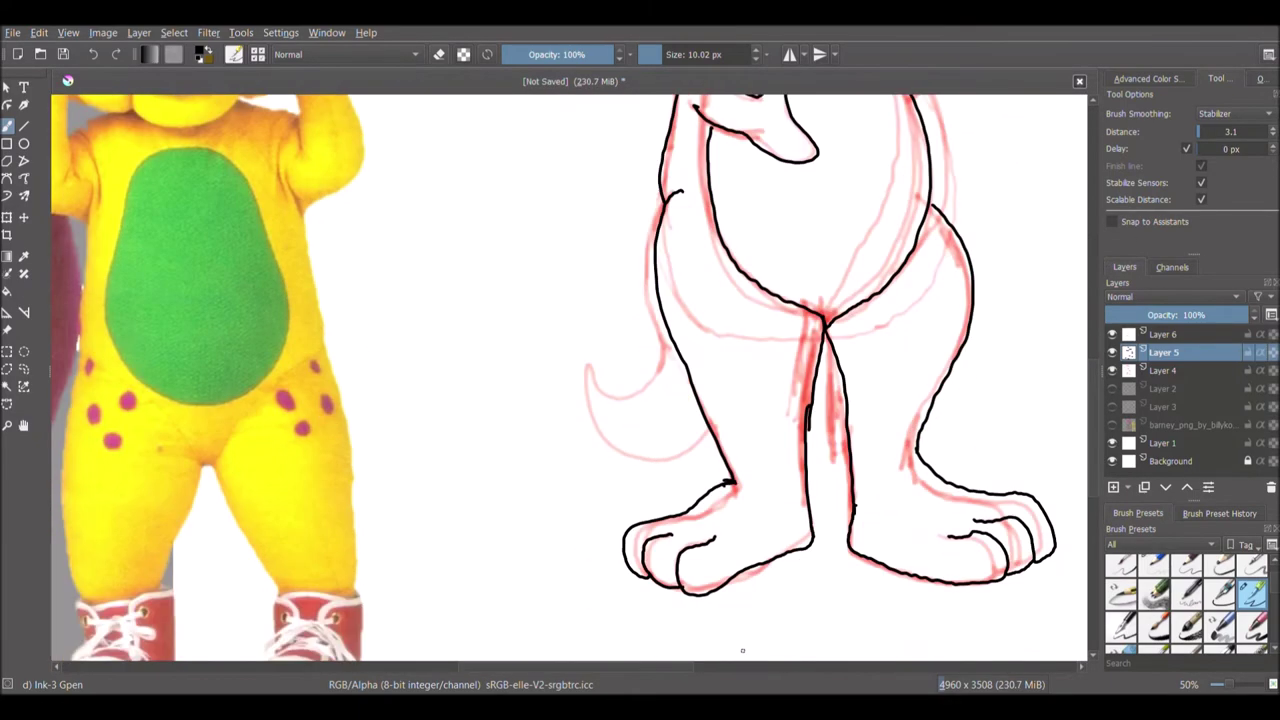
mouse_move(662, 338)
mouse_down()
mouse_move(574, 340)
mouse_move(676, 417)
mouse_up()
scroll(690, 403, down, 4)
scroll(790, 316, up, 2)
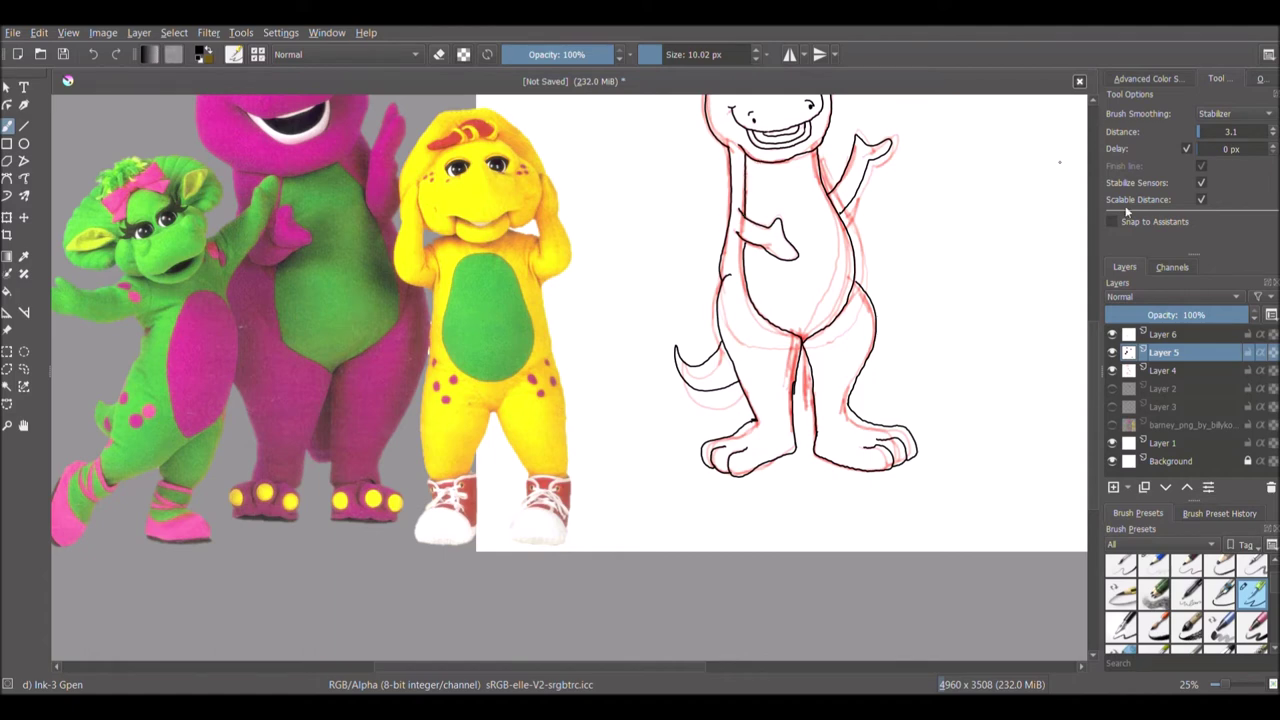
- Hide the red sketch on Layer 4 and draw an oval toenail on every toe of both feet
click(1112, 371)
scroll(727, 409, up, 4)
scroll(726, 411, down, 1)
drag(670, 546, 671, 546)
mouse_move(700, 557)
mouse_down()
mouse_move(722, 547)
mouse_move(703, 560)
mouse_up()
mouse_move(743, 571)
mouse_down()
mouse_move(759, 557)
mouse_move(744, 573)
mouse_up()
scroll(781, 606, down, 3)
mouse_move(589, 668)
mouse_down()
mouse_move(757, 665)
mouse_move(640, 668)
mouse_up()
scroll(583, 583, up, 3)
scroll(715, 571, up, 2)
mouse_move(700, 440)
mouse_down()
mouse_move(688, 455)
mouse_move(705, 460)
mouse_up()
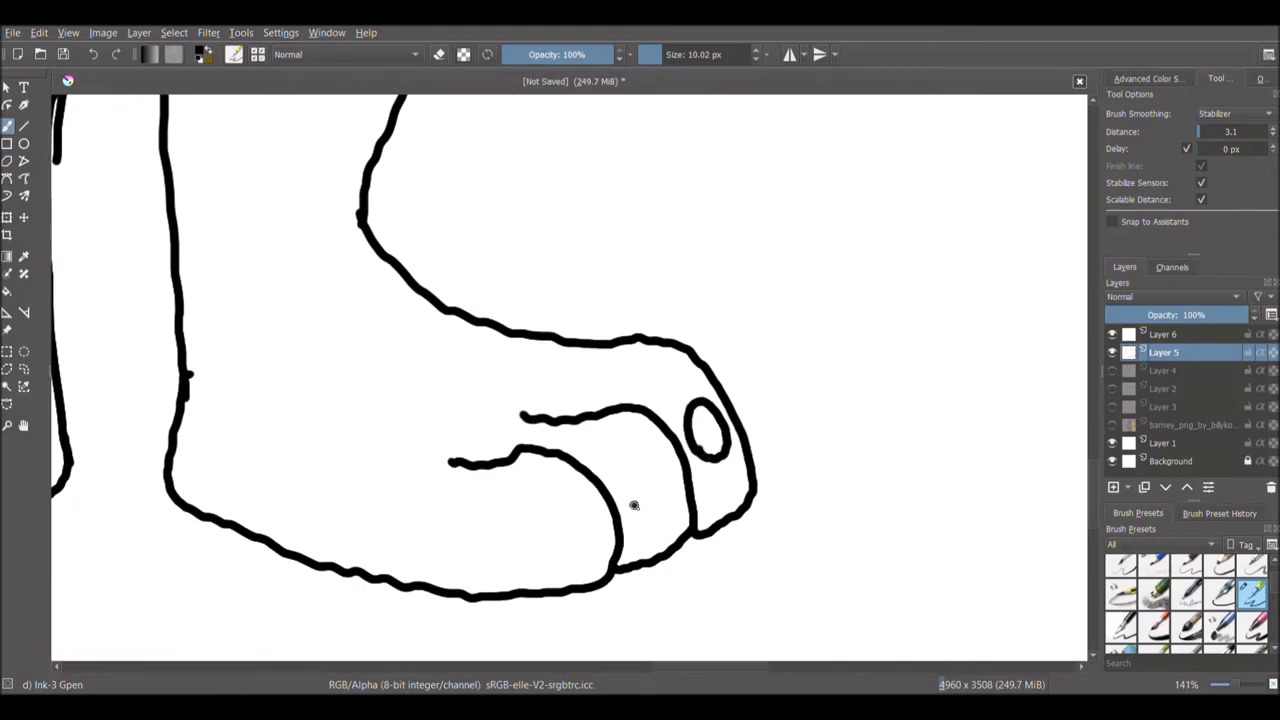
drag(636, 509, 638, 506)
drag(551, 539, 559, 546)
drag(638, 507, 640, 509)
scroll(679, 447, down, 6)
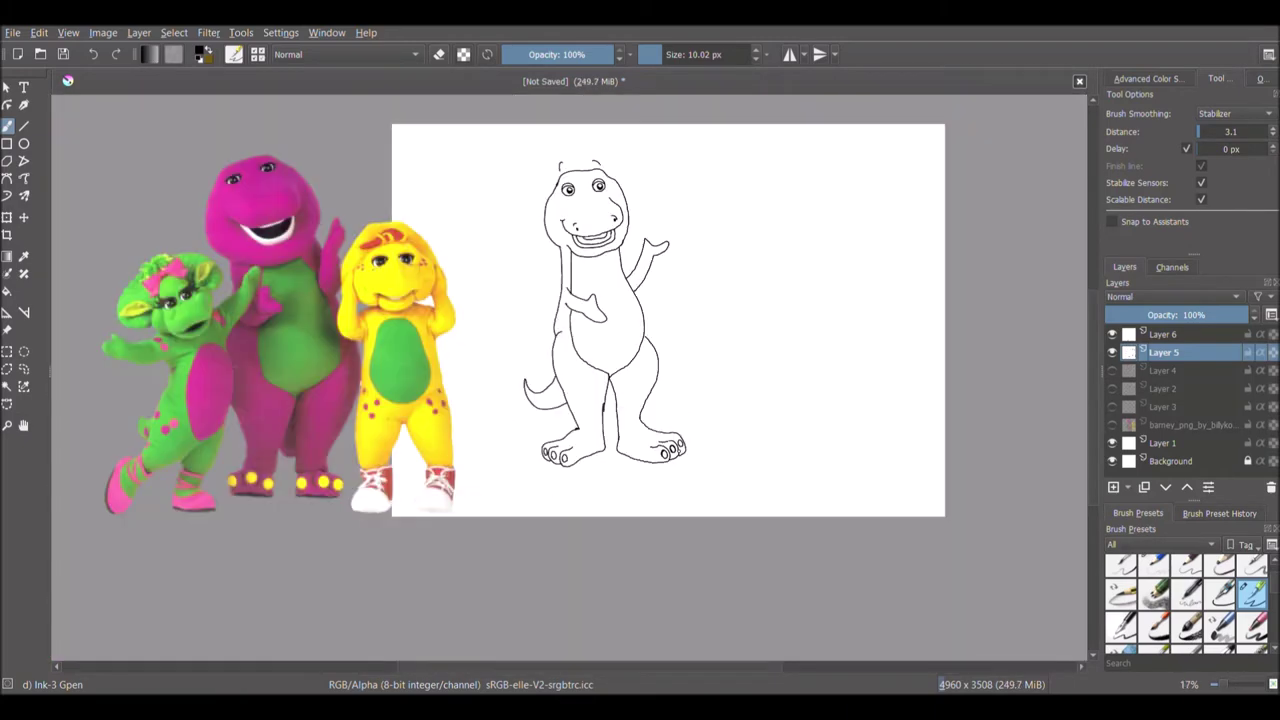
- Erase the pupils from both eyes with an 8.44 px eraser, keeping the eye outlines and eyelids
scroll(675, 440, up, 5)
drag(1096, 486, 1105, 275)
drag(678, 668, 612, 682)
click(438, 59)
click(661, 54)
drag(525, 290, 555, 297)
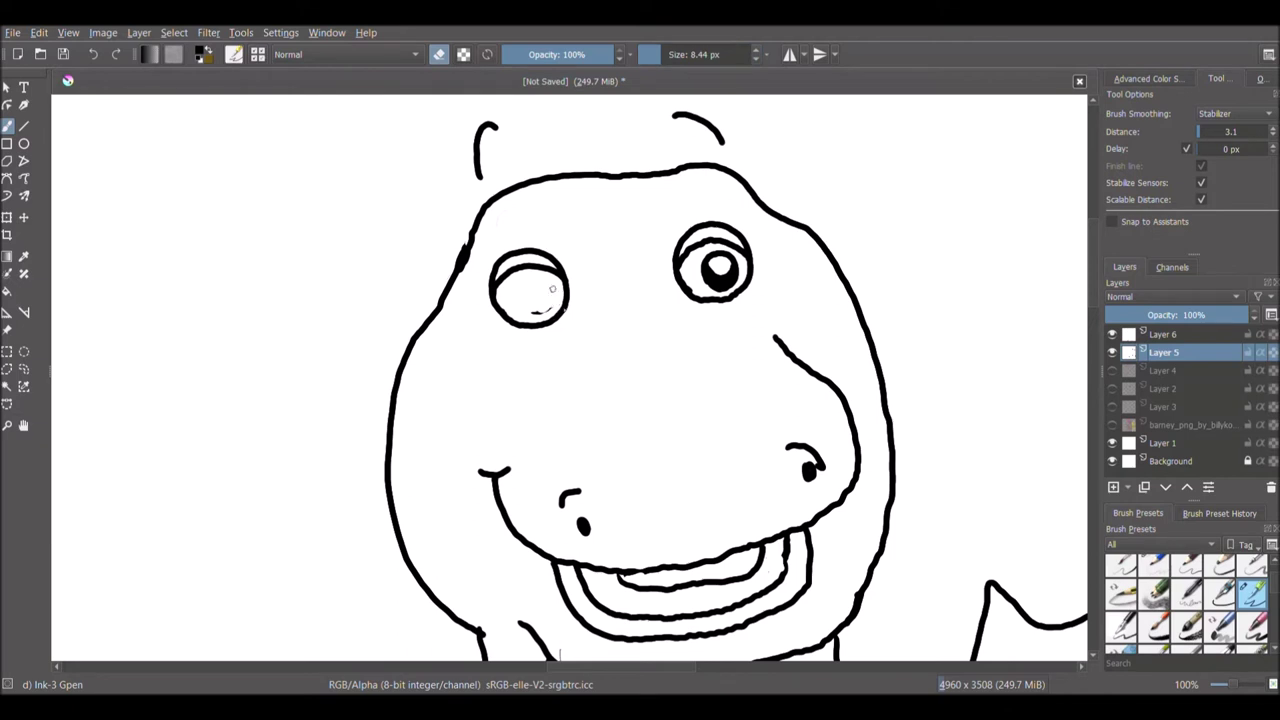
mouse_move(704, 258)
mouse_down()
mouse_move(712, 282)
mouse_move(728, 262)
mouse_move(719, 284)
mouse_up()
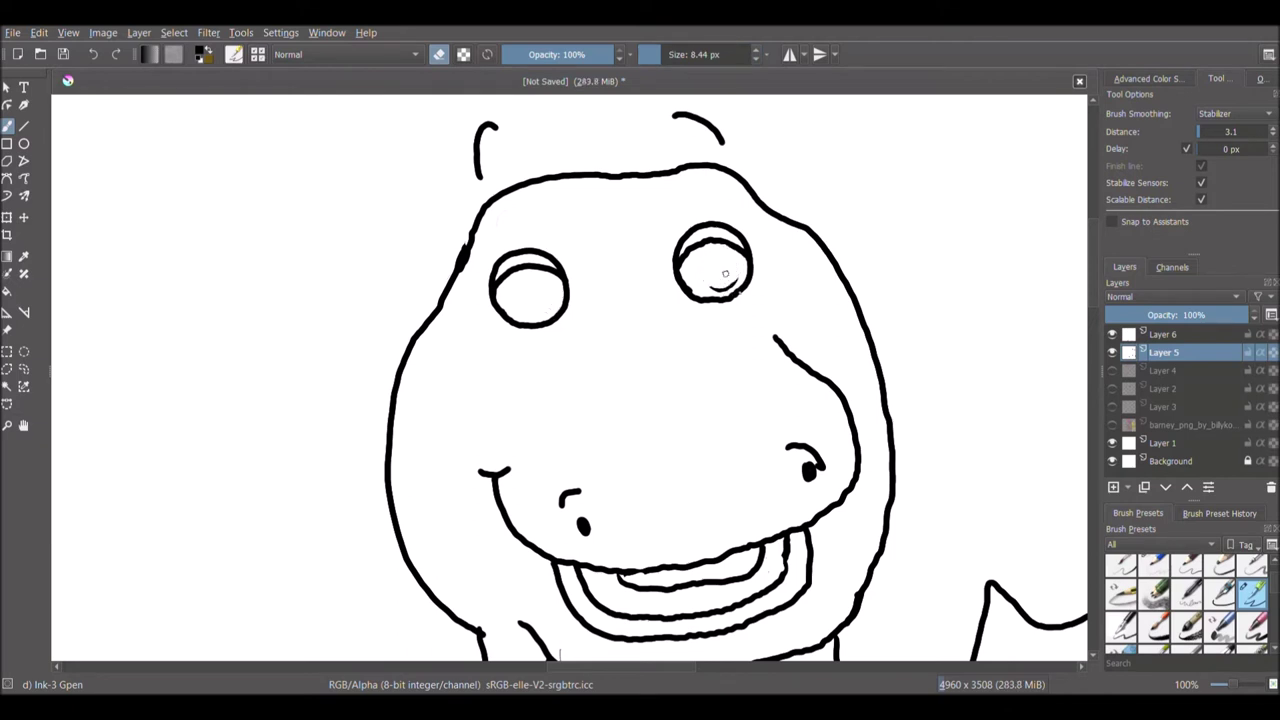
key(e)
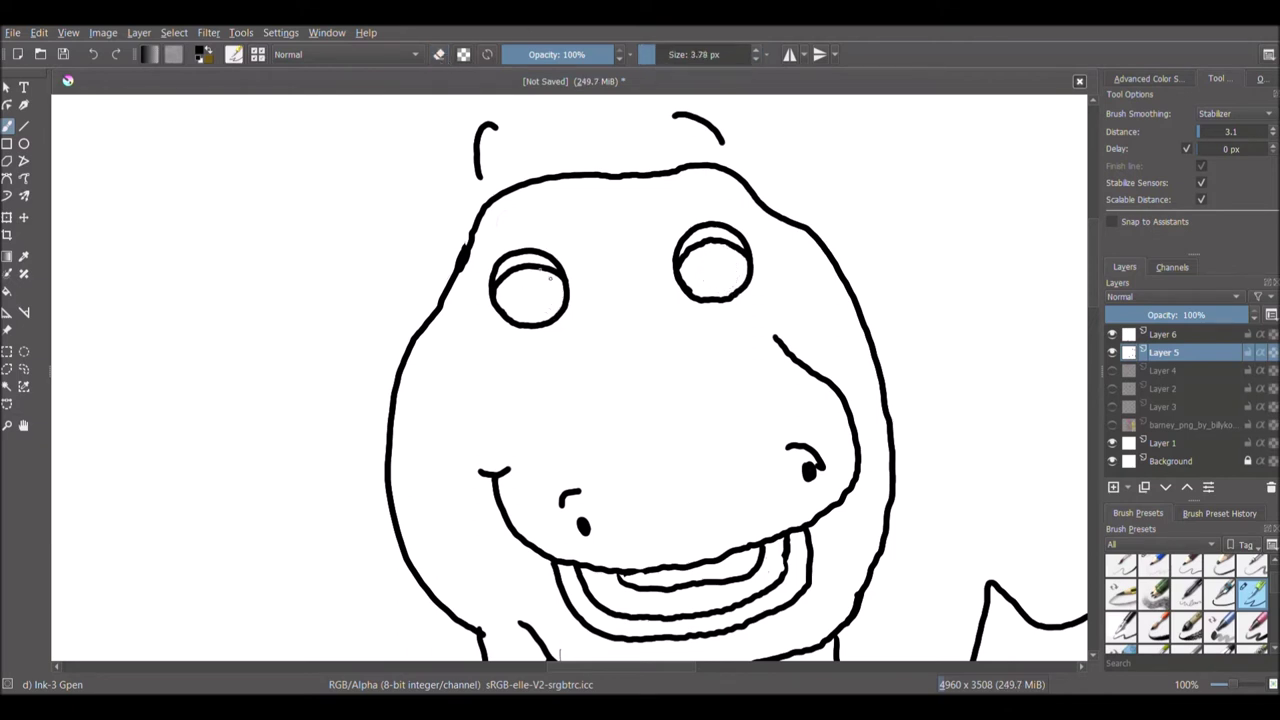
- Redraw both pupils as sideways-looking black shapes with highlights, finishing them with a 10.02 px brush
drag(549, 312, 556, 315)
click(657, 55)
drag(724, 246, 737, 297)
key(bracketright)
key(bracketright)
drag(540, 285, 563, 318)
drag(739, 297, 745, 298)
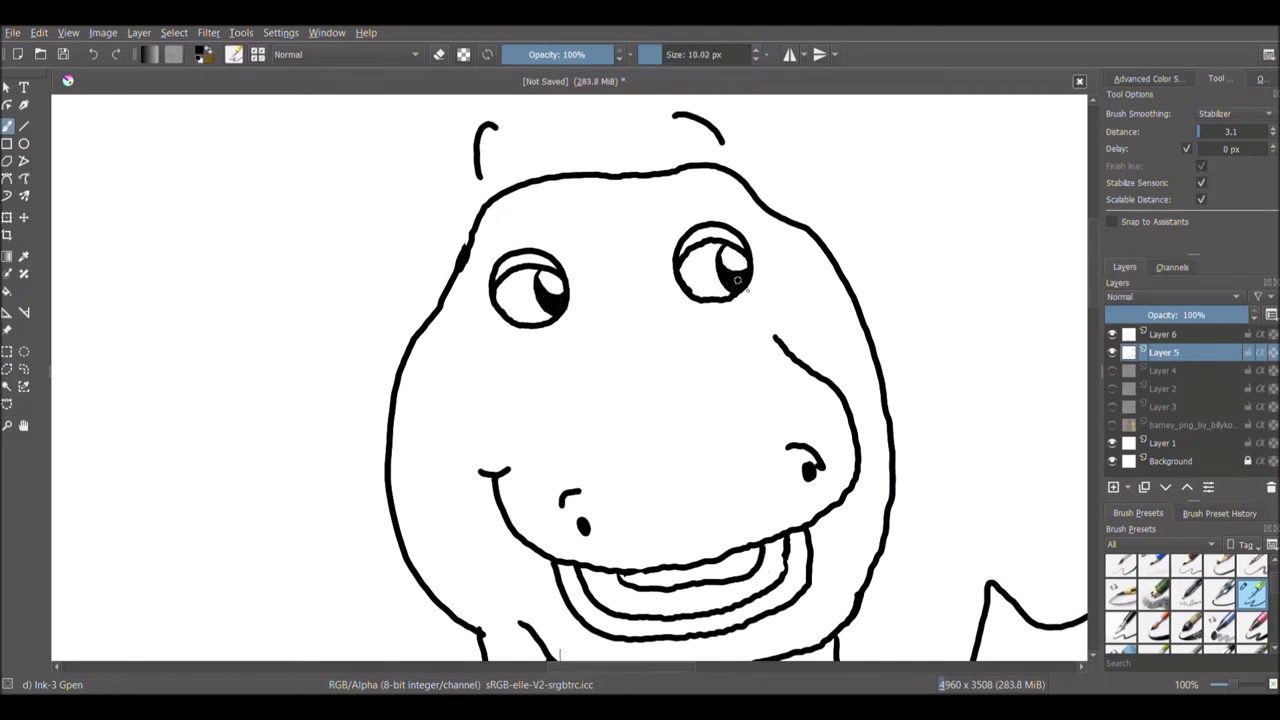
- Switch to the Basic-5 Size brush preset and bring the color selector back
key(slash)
scroll(600, 225, down, 5)
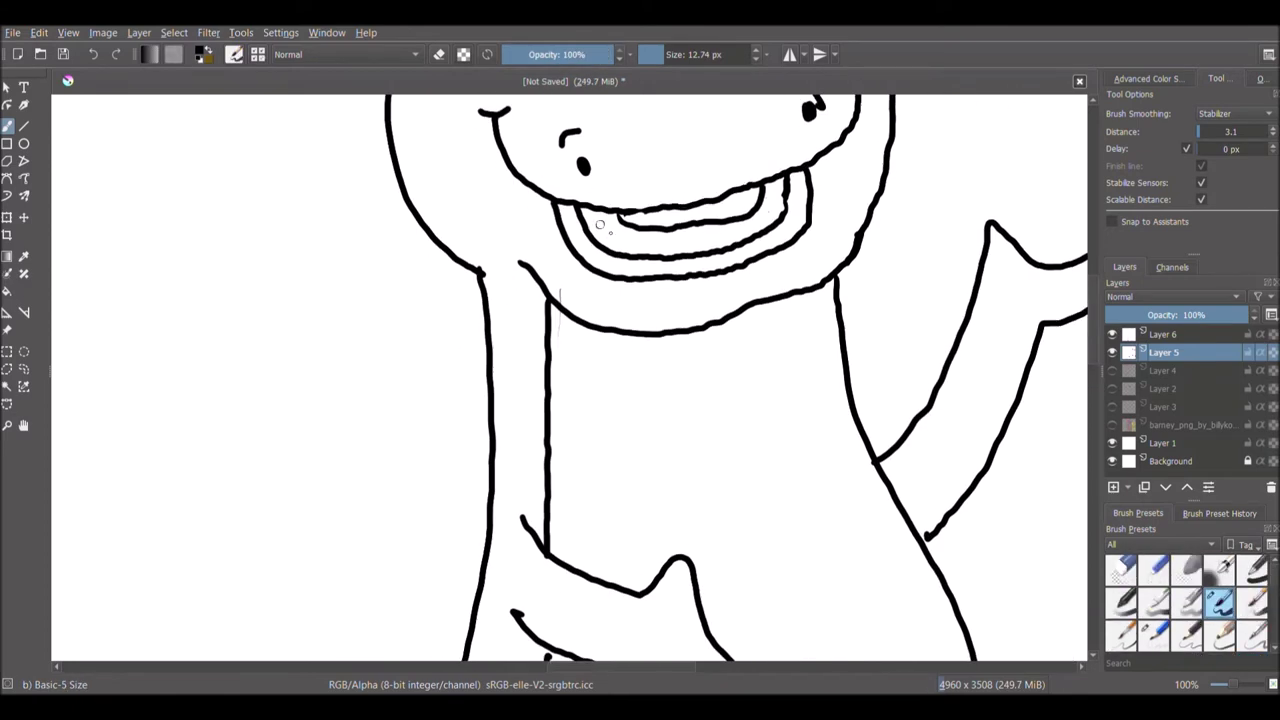
click(1264, 118)
click(1267, 88)
click(1112, 77)
- Paint the mouth interior around the upper teeth black with a 31.97 px brush and undo the last stroke
drag(584, 213, 590, 226)
drag(668, 56, 681, 84)
click(674, 56)
mouse_move(582, 212)
mouse_down()
mouse_move(640, 232)
mouse_move(720, 228)
mouse_move(778, 188)
mouse_move(671, 246)
mouse_move(655, 243)
mouse_move(760, 202)
mouse_up()
scroll(482, 192, down, 5)
scroll(498, 209, up, 3)
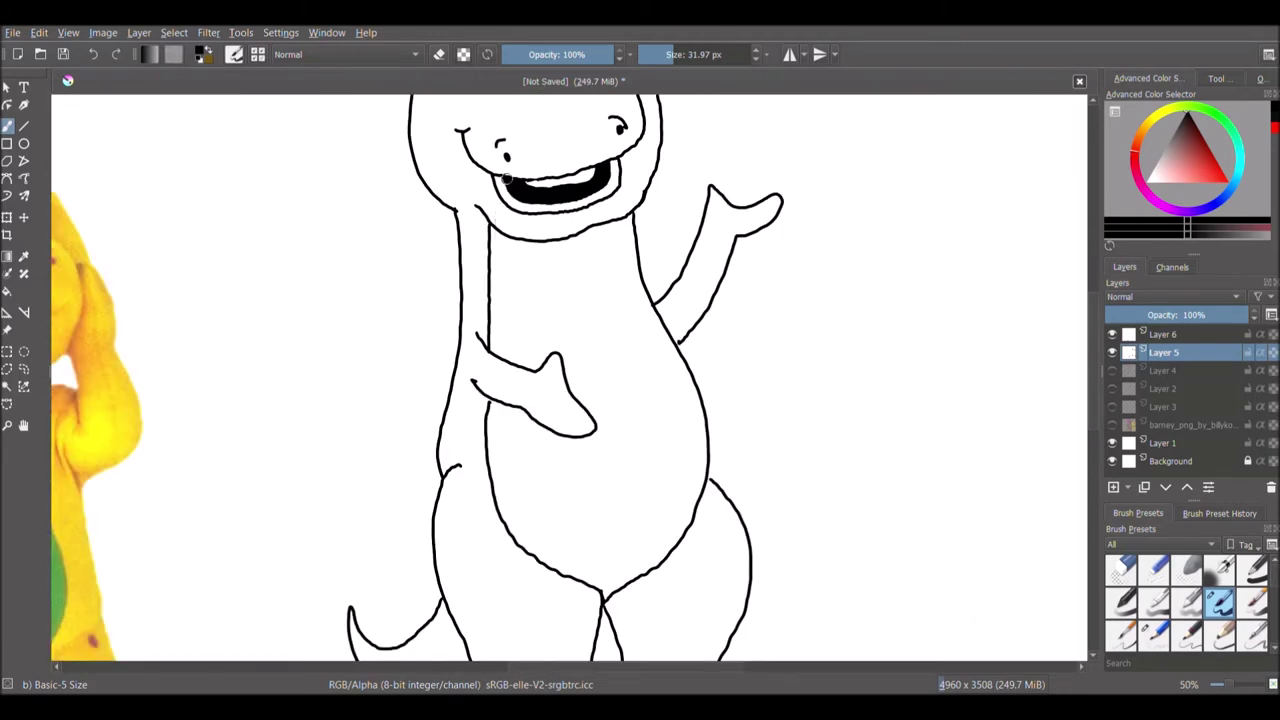
mouse_move(511, 191)
mouse_down()
mouse_move(584, 200)
mouse_move(611, 161)
mouse_up()
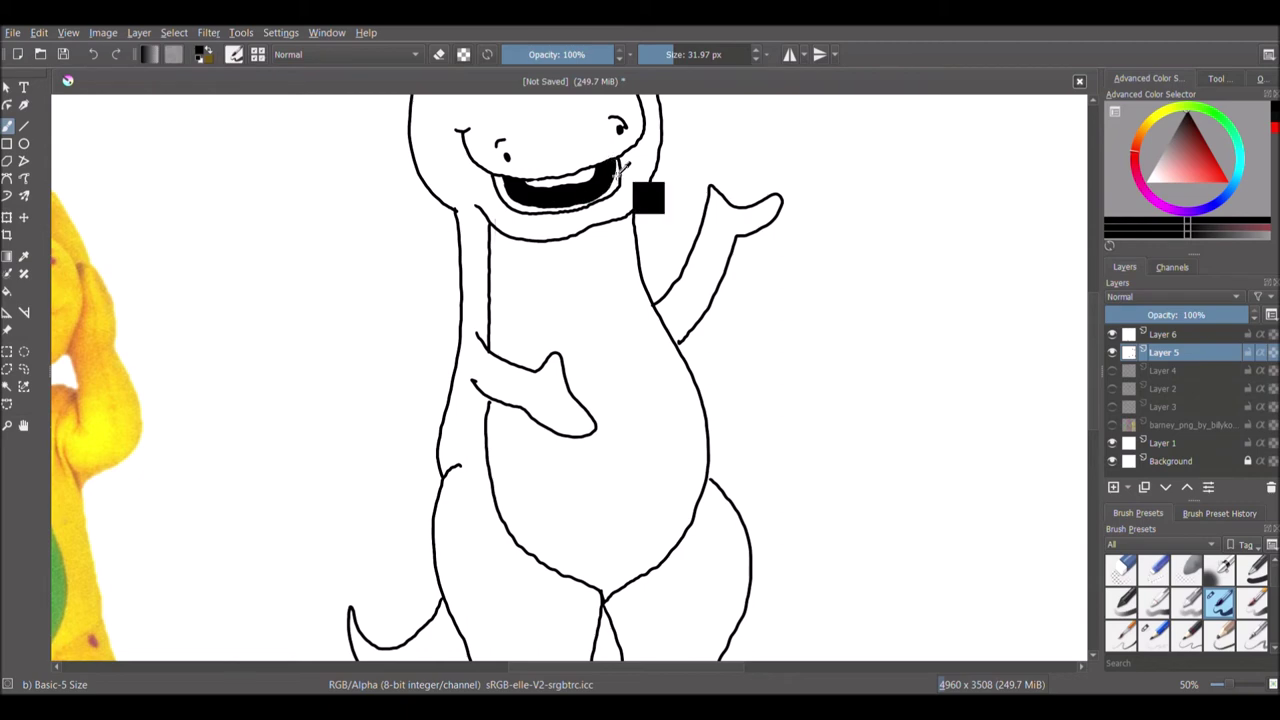
key(ctrl+z)
- Erase the black mouth interior and the lower lip lines, keeping the snout line and upper teeth
scroll(611, 160, down, 2)
scroll(623, 328, up, 3)
key(e)
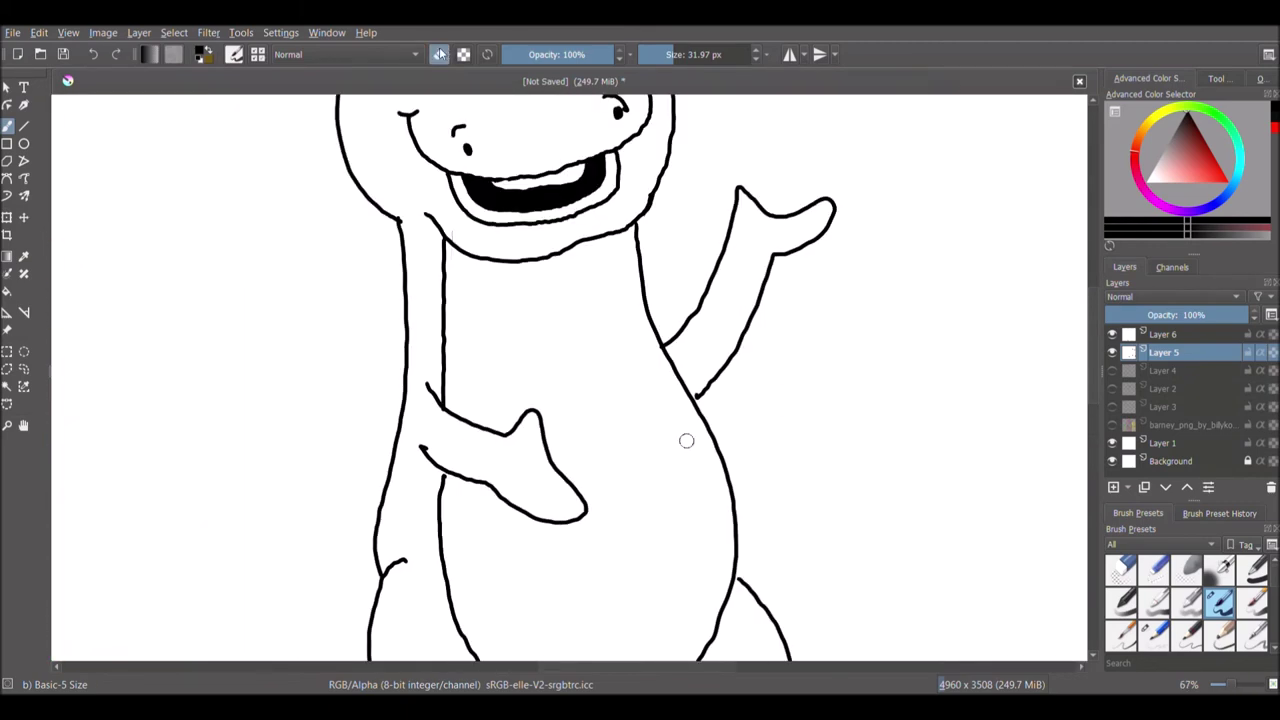
mouse_move(453, 183)
mouse_down()
mouse_move(497, 194)
mouse_move(539, 233)
mouse_move(605, 158)
mouse_move(545, 212)
mouse_move(457, 202)
mouse_move(450, 182)
mouse_up()
key(e)
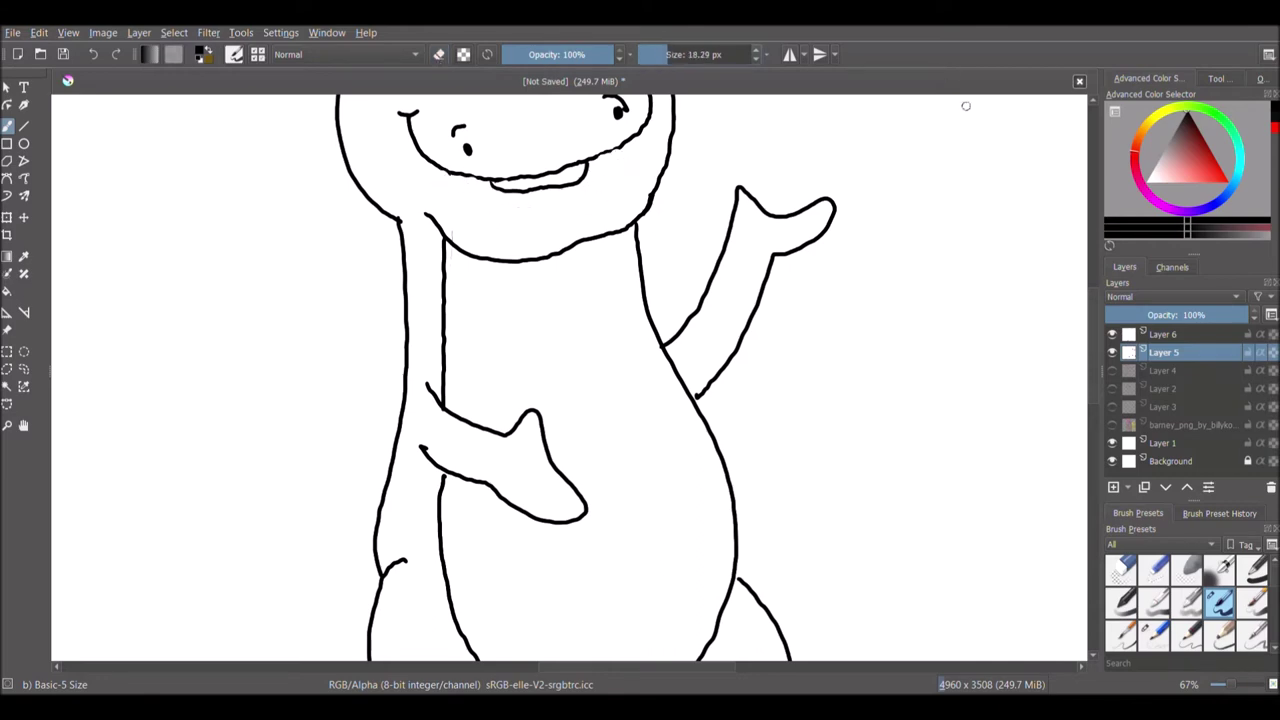
- Redraw the open mouth and lower lip beneath the teeth with thicker 18.29 px black lines
scroll(570, 172, down, 3)
drag(598, 206, 539, 213)
click(104, 57)
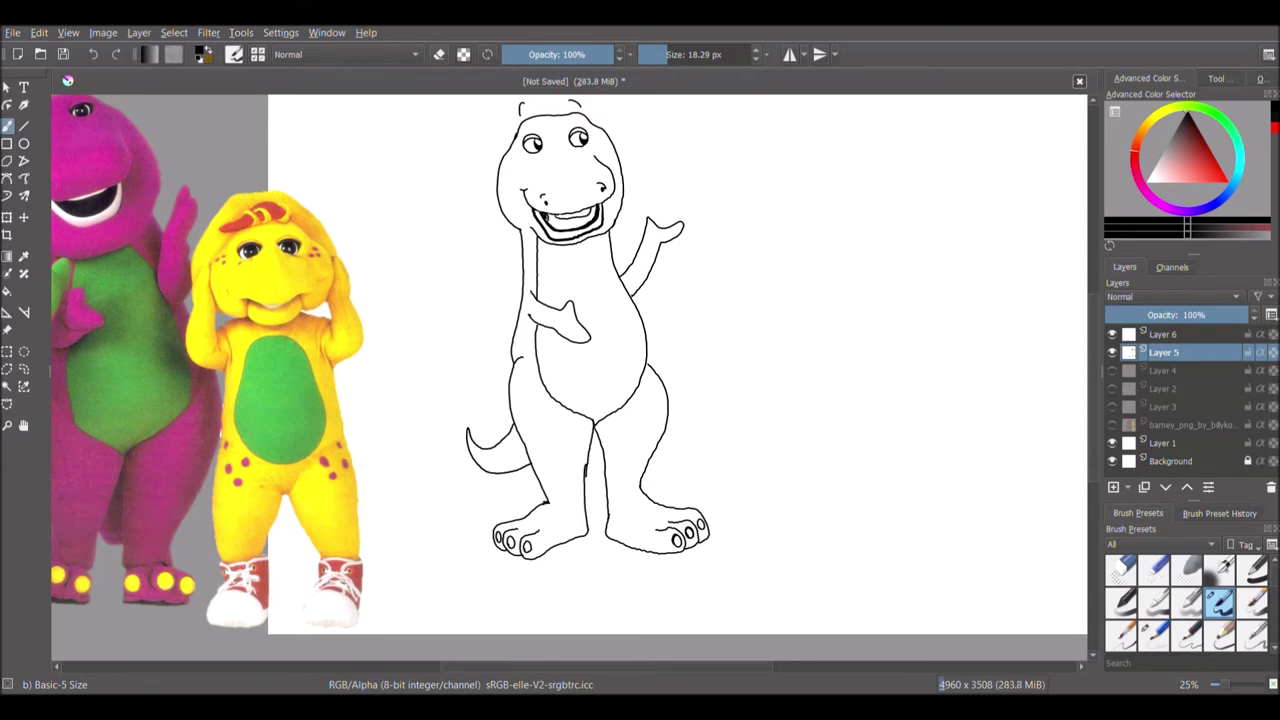
- Select the enclosed mouth interior and paint it black with a 156.53 px brush
click(7, 386)
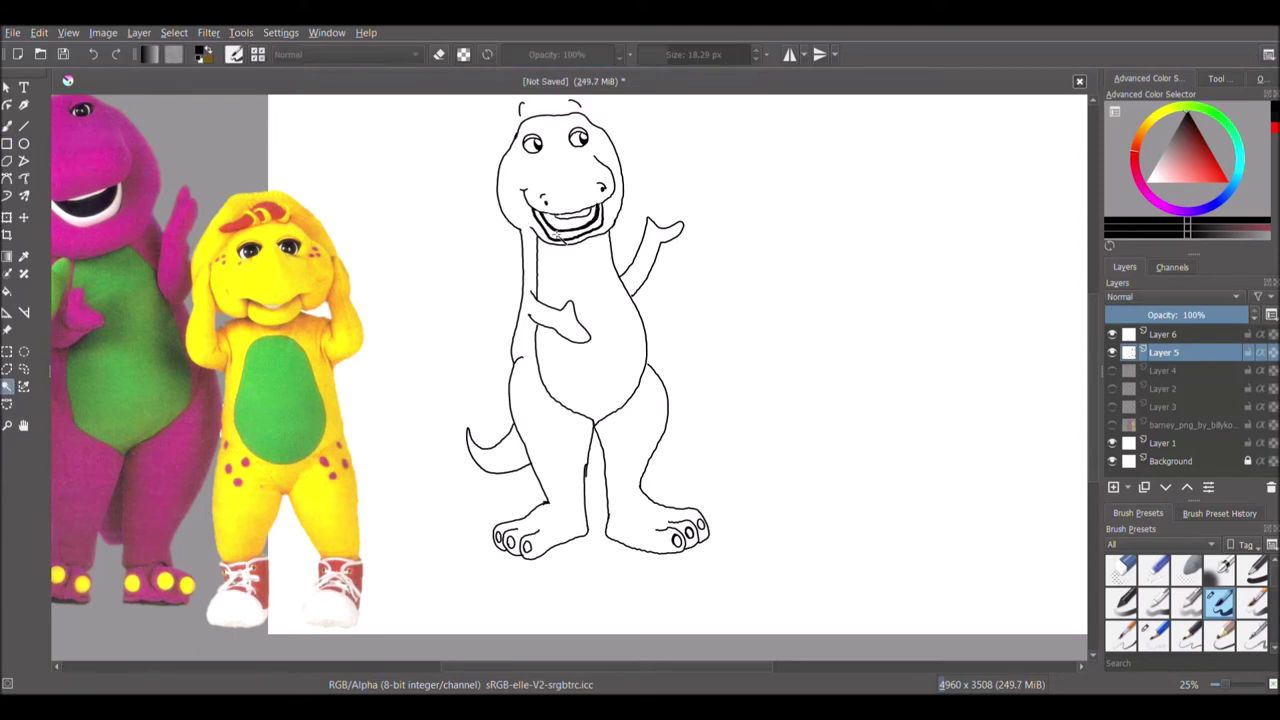
click(7, 126)
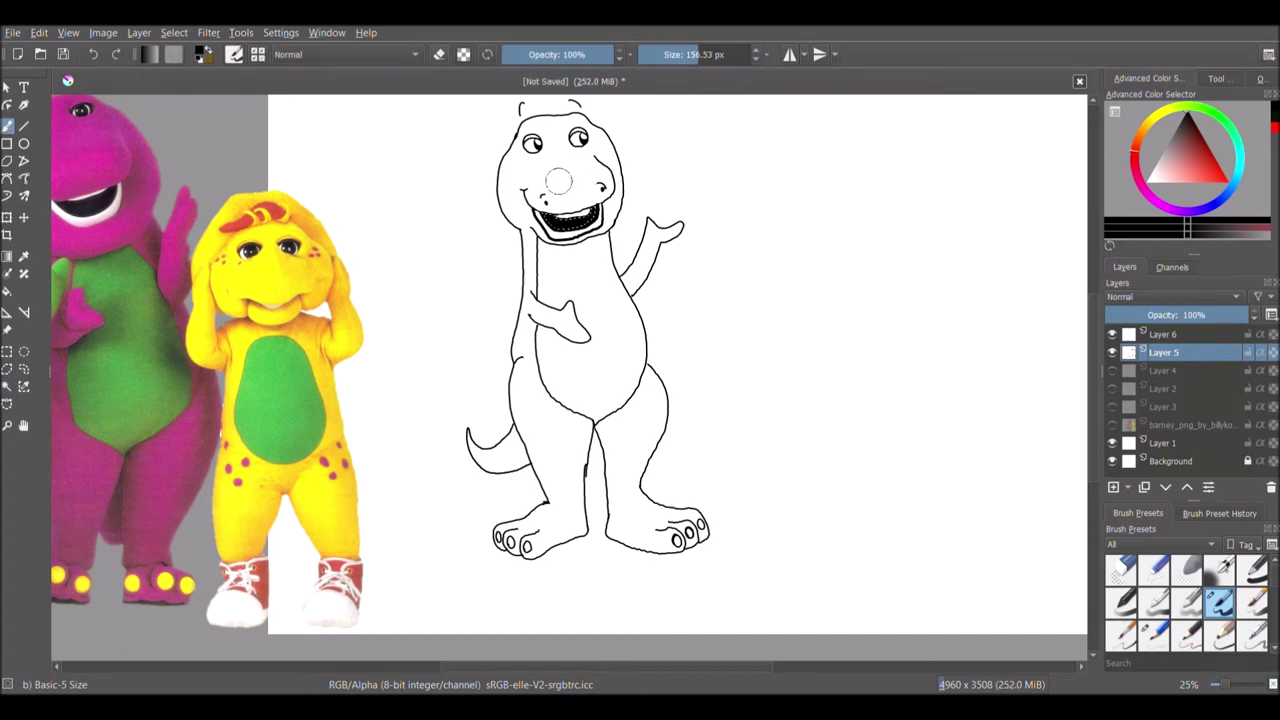
- Finish the black mouth fill and paint over the chin line beneath the mouth in white with a 30.19 px brush
drag(598, 224, 548, 218)
click(7, 386)
scroll(606, 229, up, 4)
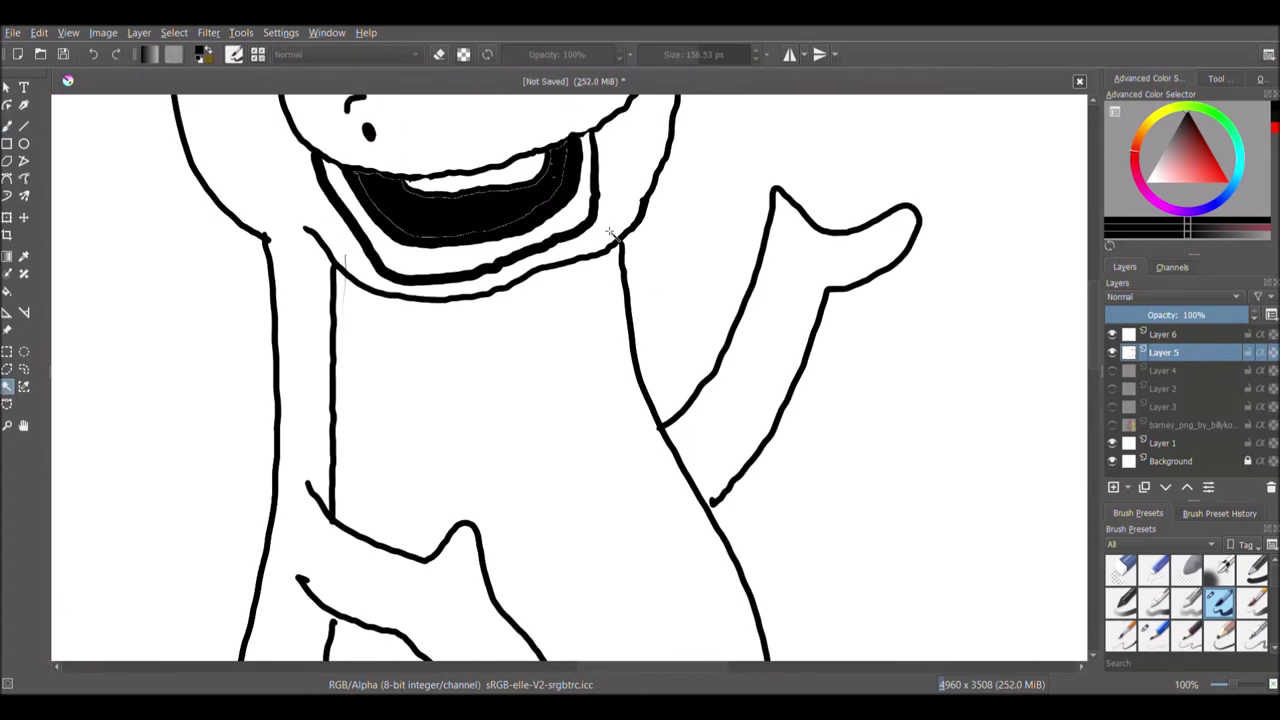
click(1185, 148)
mouse_move(600, 250)
mouse_down()
mouse_move(490, 290)
mouse_move(339, 261)
mouse_move(620, 229)
mouse_move(349, 291)
mouse_move(324, 239)
mouse_up()
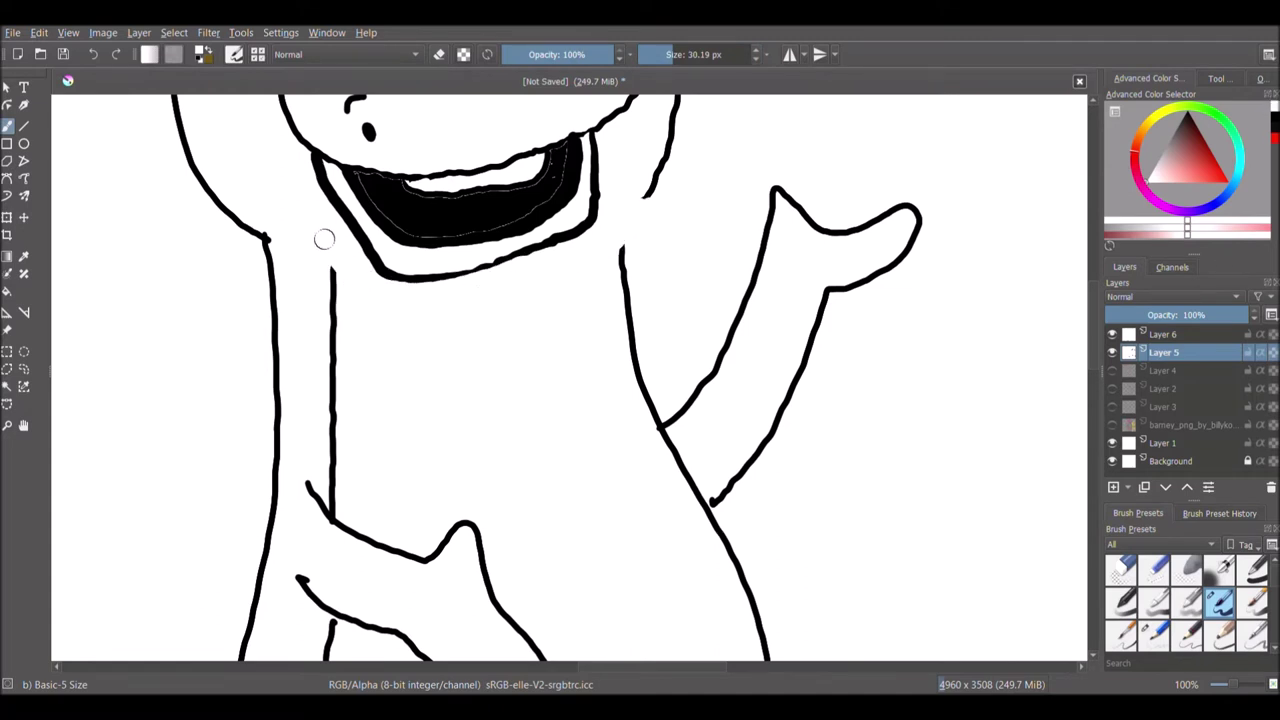
- Redraw the chin and jaw line beneath the mouth in black with a thicker brush
click(1185, 111)
drag(668, 62, 660, 64)
mouse_move(641, 188)
mouse_down()
mouse_move(643, 214)
mouse_move(414, 306)
mouse_move(308, 216)
mouse_move(378, 322)
mouse_move(619, 261)
mouse_up()
key(ctrl+z)
click(668, 61)
- Thicken the outline of the raised arm and hand in black with a 19.57 px brush
scroll(699, 176, down, 3)
scroll(738, 204, up, 3)
drag(693, 171, 738, 183)
mouse_move(703, 166)
mouse_down()
mouse_move(672, 168)
mouse_move(621, 260)
mouse_up()
drag(738, 182, 645, 305)
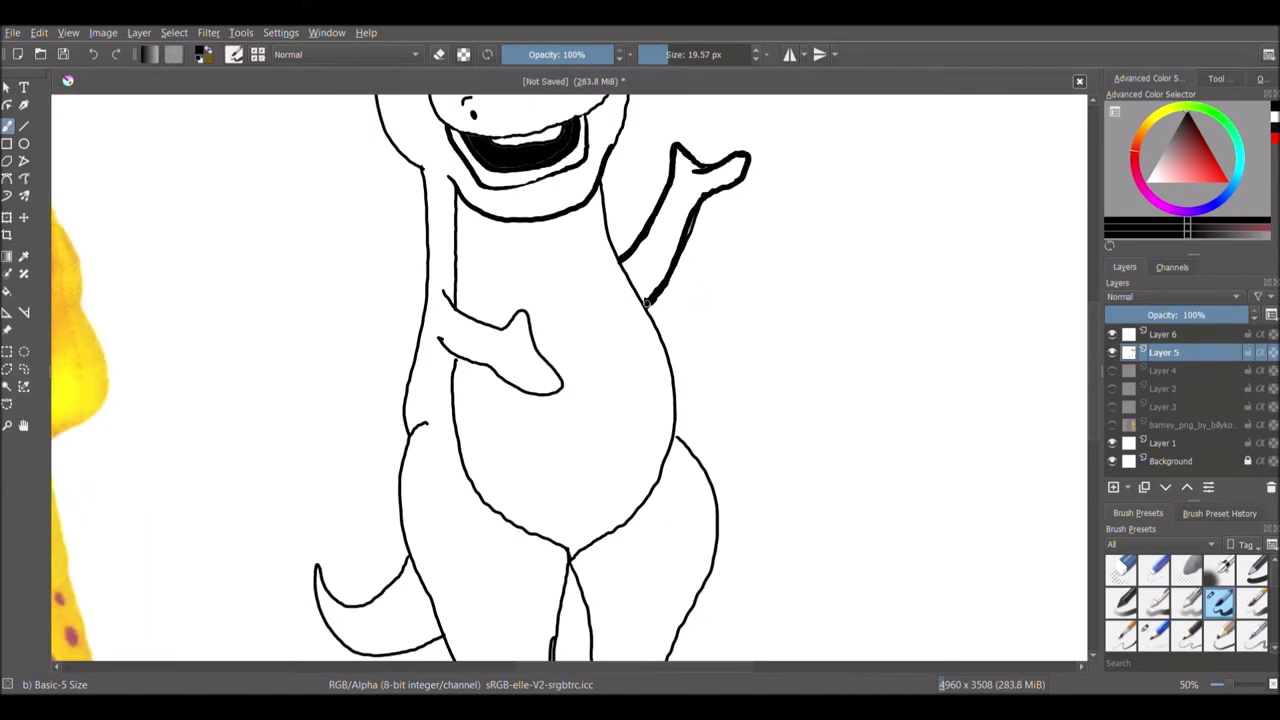
scroll(660, 300, down, 3)
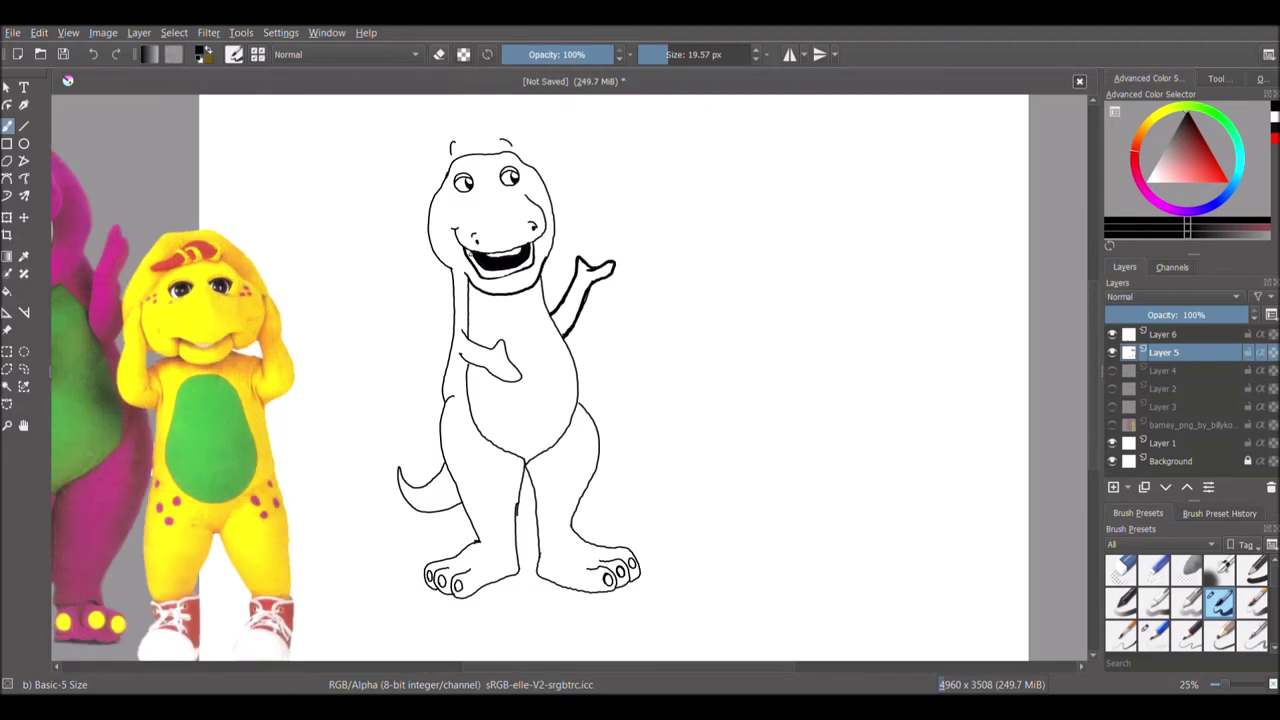
click(1163, 334)
click(470, 472)
key(ctrl+z)
click(1180, 354)
click(7, 130)
scroll(541, 346, up, 2)
click(653, 63)
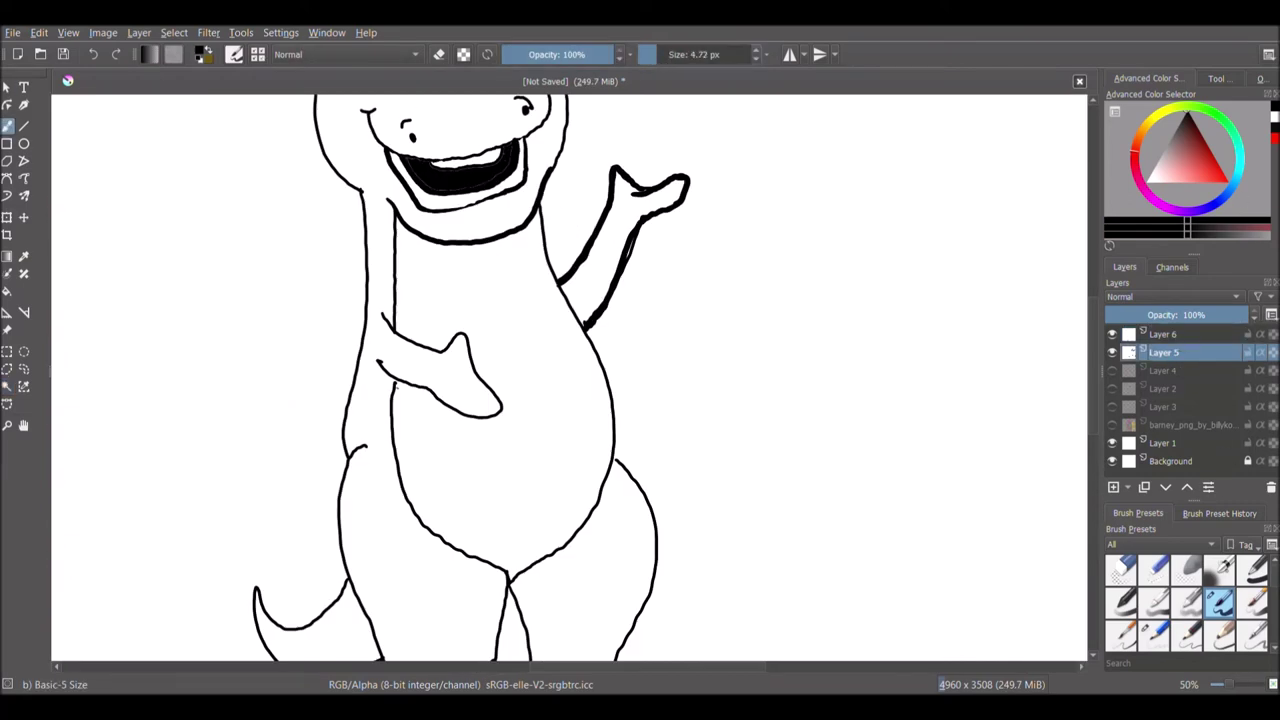
- Erase the raised arm with a 293.64 px brush and redraw it with a 23.75 px black line
key(minus)
key(e)
click(711, 57)
mouse_move(508, 282)
mouse_down()
mouse_move(489, 318)
mouse_move(512, 341)
mouse_up()
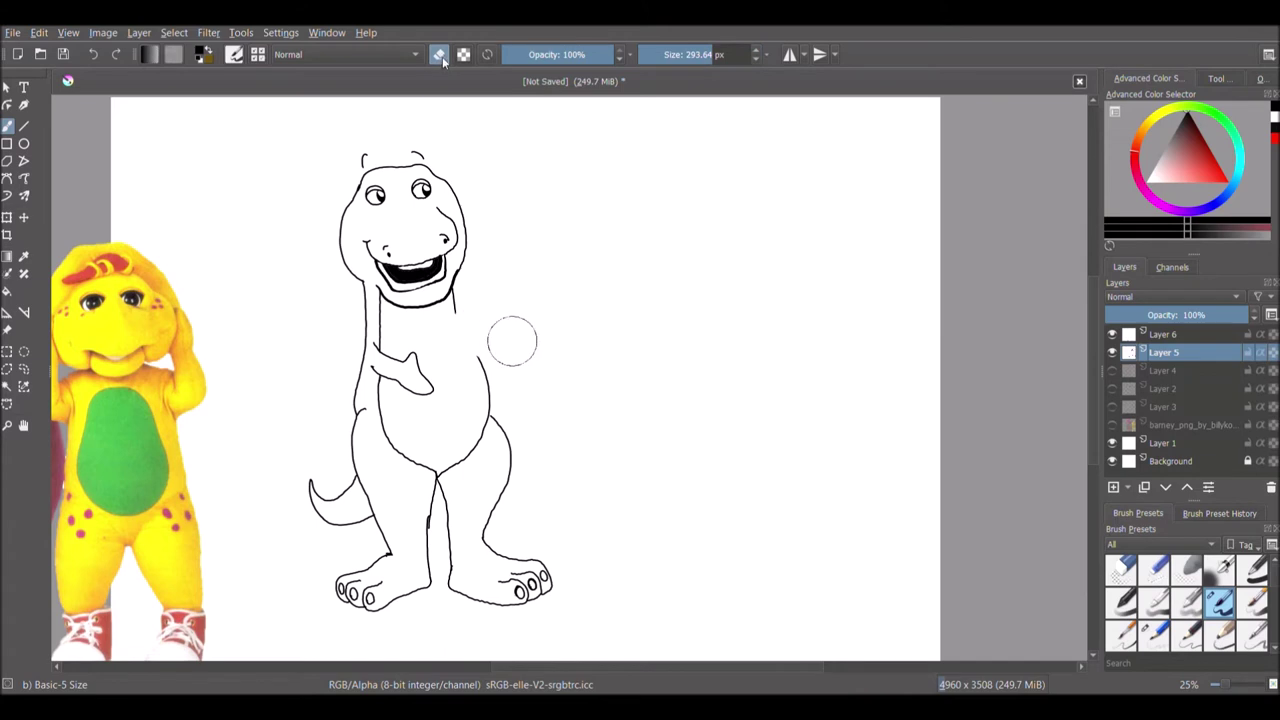
click(440, 56)
mouse_move(471, 325)
mouse_down()
mouse_move(495, 270)
mouse_move(508, 289)
mouse_move(532, 281)
mouse_move(496, 316)
mouse_move(483, 357)
mouse_up()
click(7, 389)
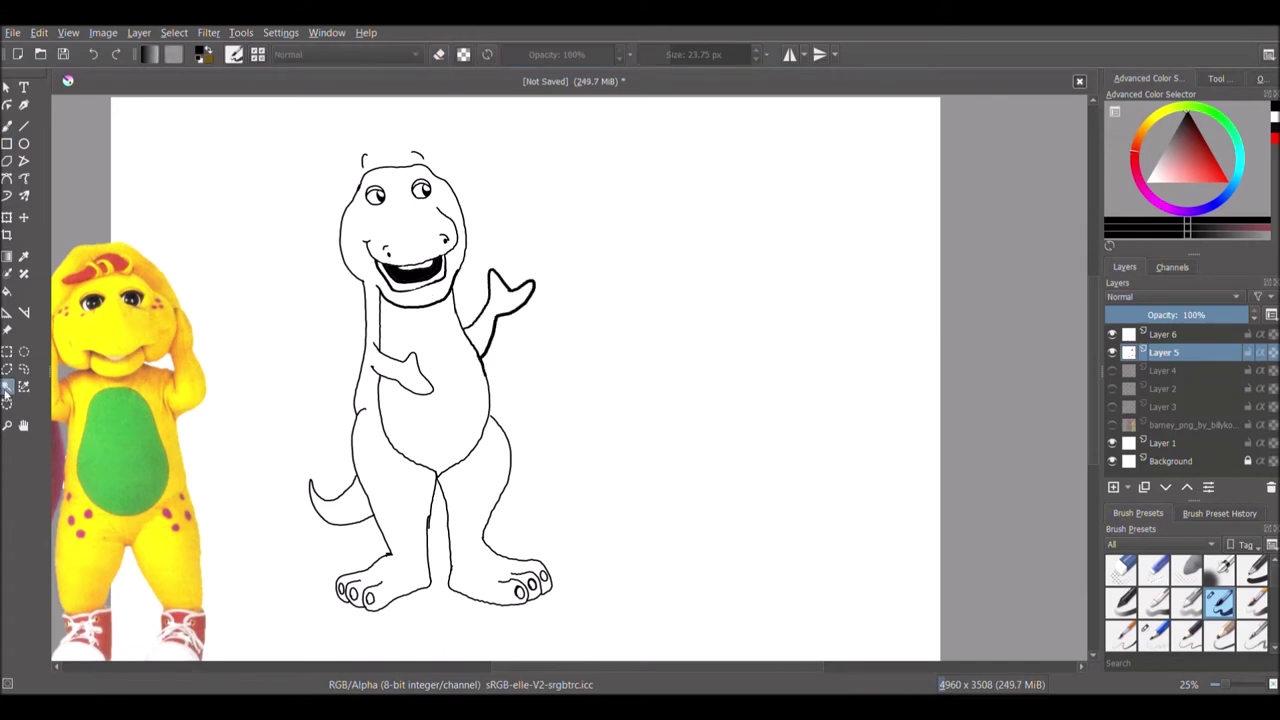
click(497, 563)
key(ctrl+shift+a)
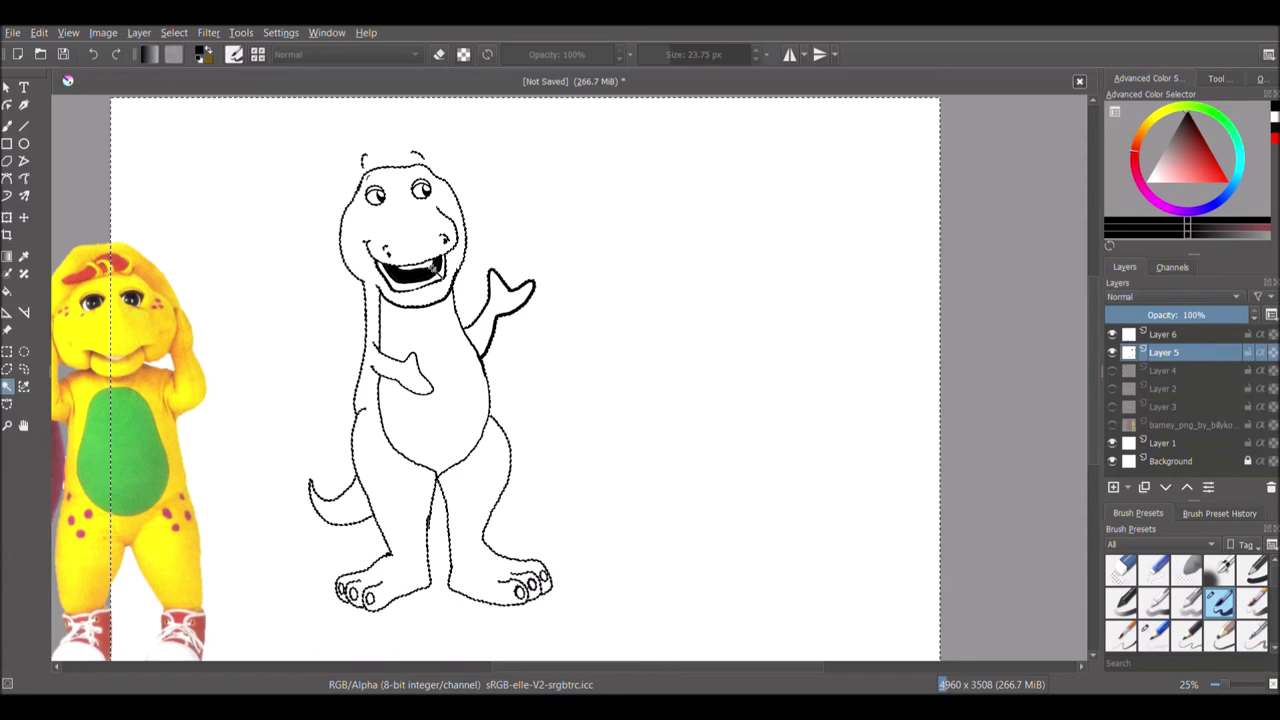
- Select the enclosed skin regions of the dinosaur's head, neck, arms, legs and tail on the line art
scroll(554, 507, up, 1)
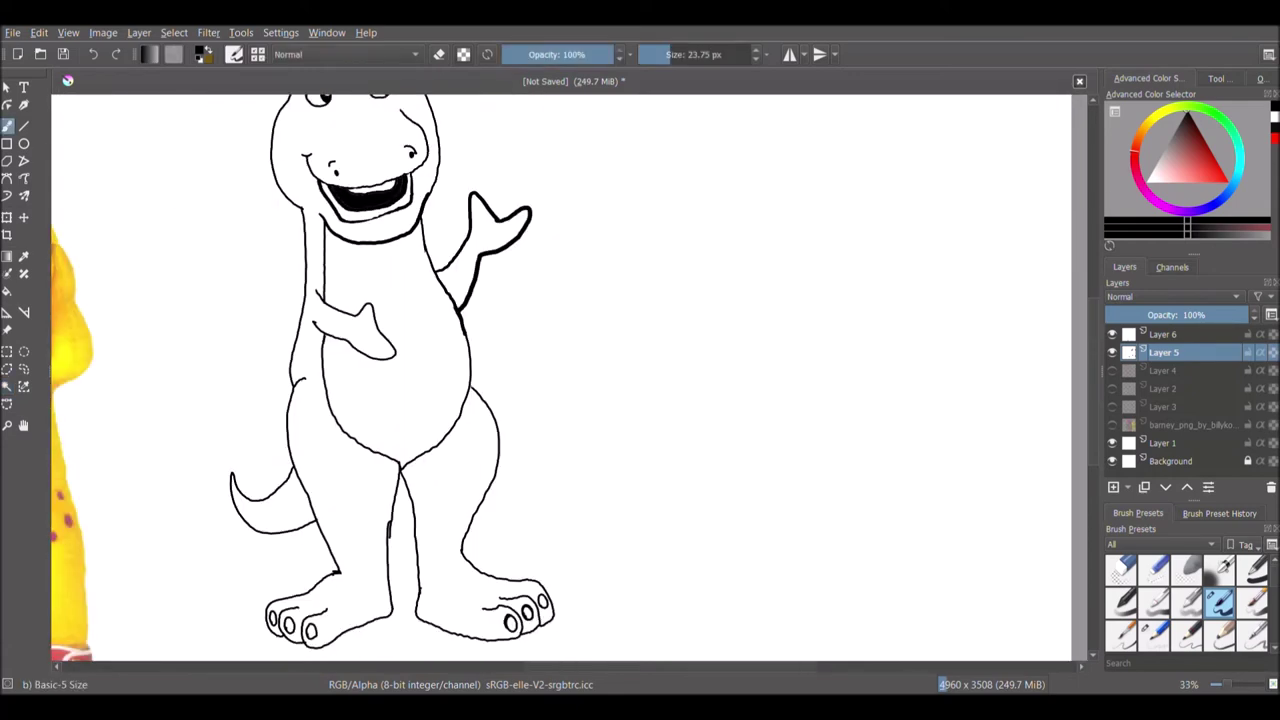
click(470, 487)
click(481, 234)
click(316, 262)
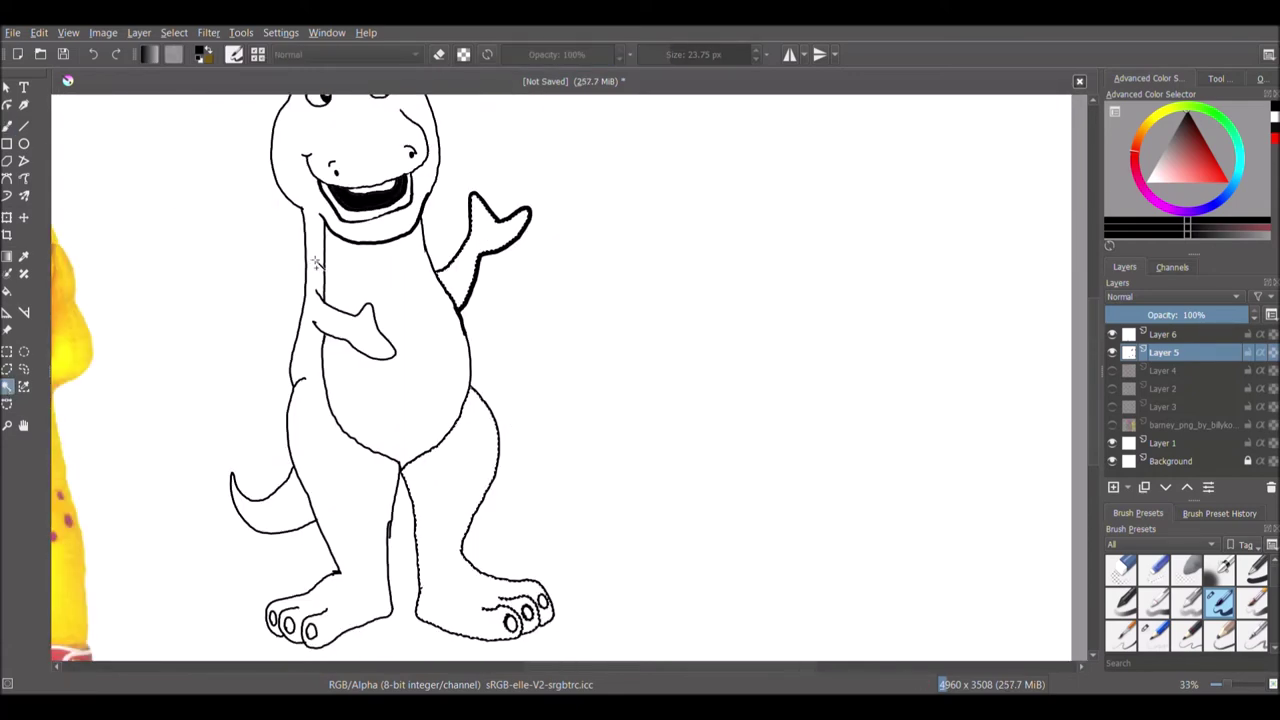
scroll(276, 471, down, 2)
- Make Layer 6 active, hide the Background layer and sample the magenta of the reference Barney
click(1188, 337)
drag(734, 667, 656, 668)
click(1112, 461)
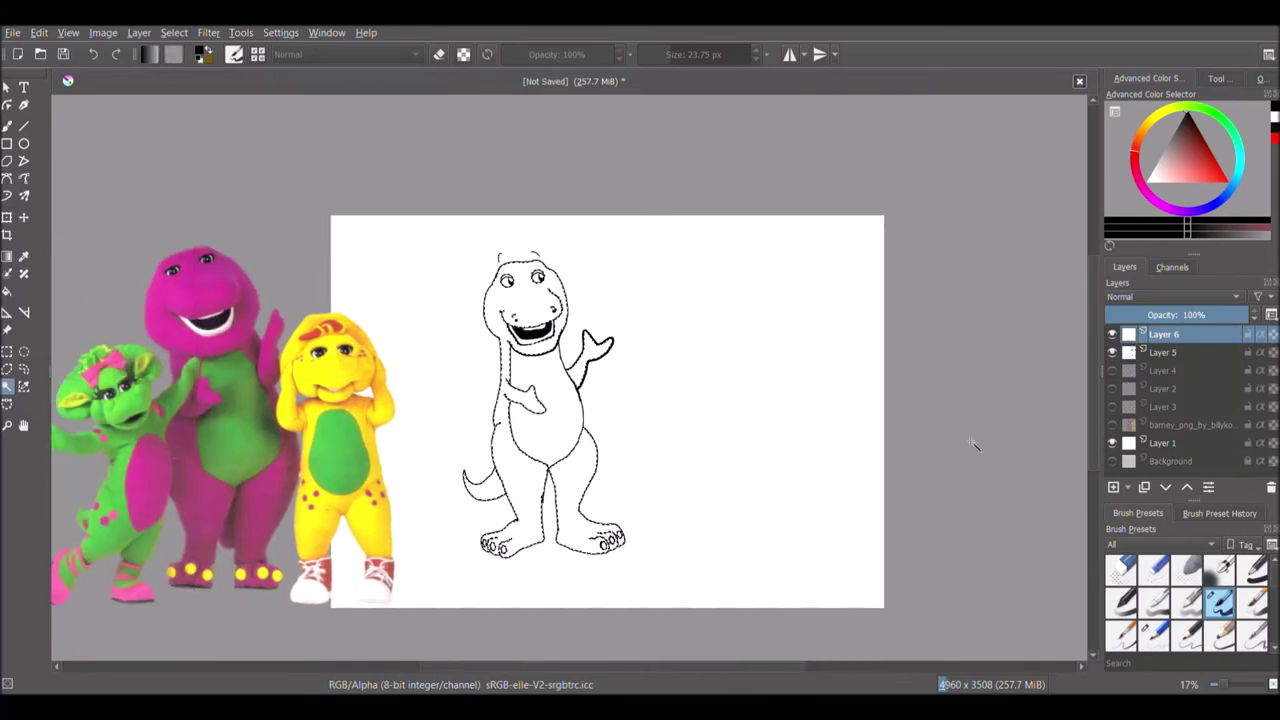
click(1150, 195)
click(1227, 181)
click(24, 256)
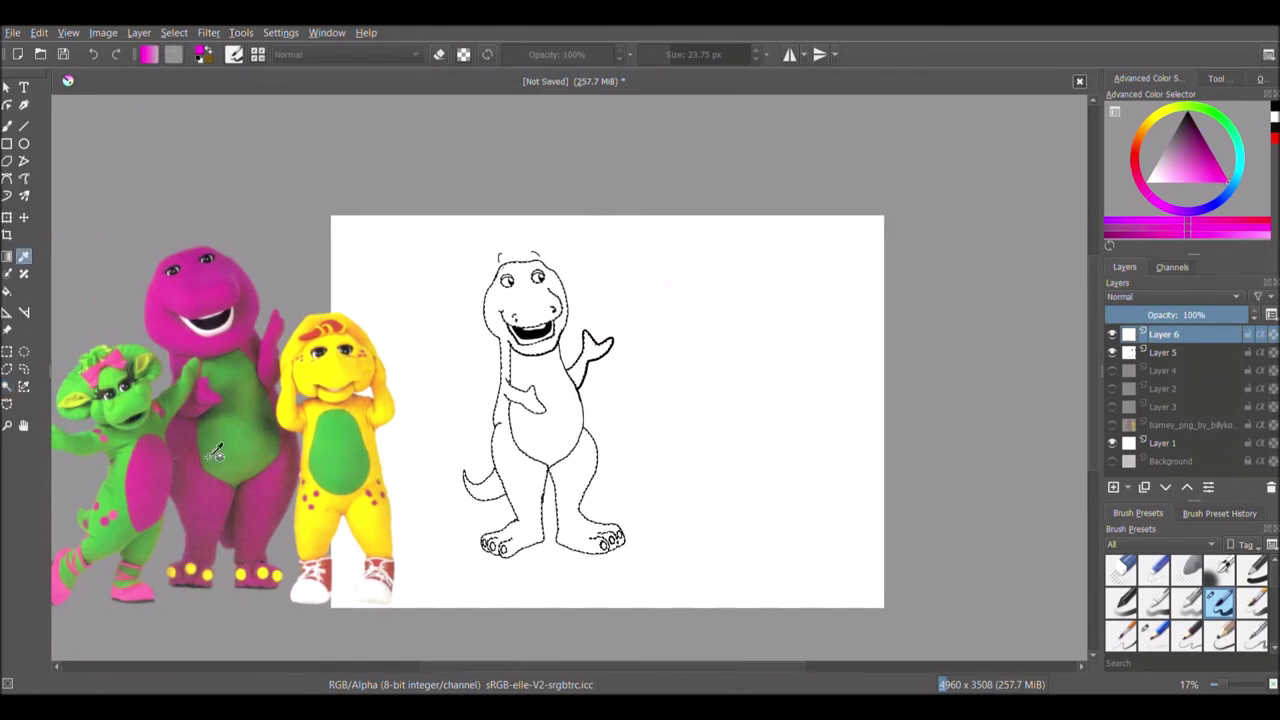
click(171, 324)
- Paint the selected skin areas magenta with the Airbrush Soft preset at 471.72 px
click(7, 126)
click(1219, 570)
click(687, 55)
click(725, 55)
mouse_move(503, 290)
mouse_down()
mouse_move(506, 357)
mouse_move(560, 335)
mouse_move(603, 365)
mouse_up()
mouse_move(471, 404)
mouse_down()
mouse_move(514, 500)
mouse_move(504, 543)
mouse_move(590, 546)
mouse_move(520, 572)
mouse_up()
click(1210, 181)
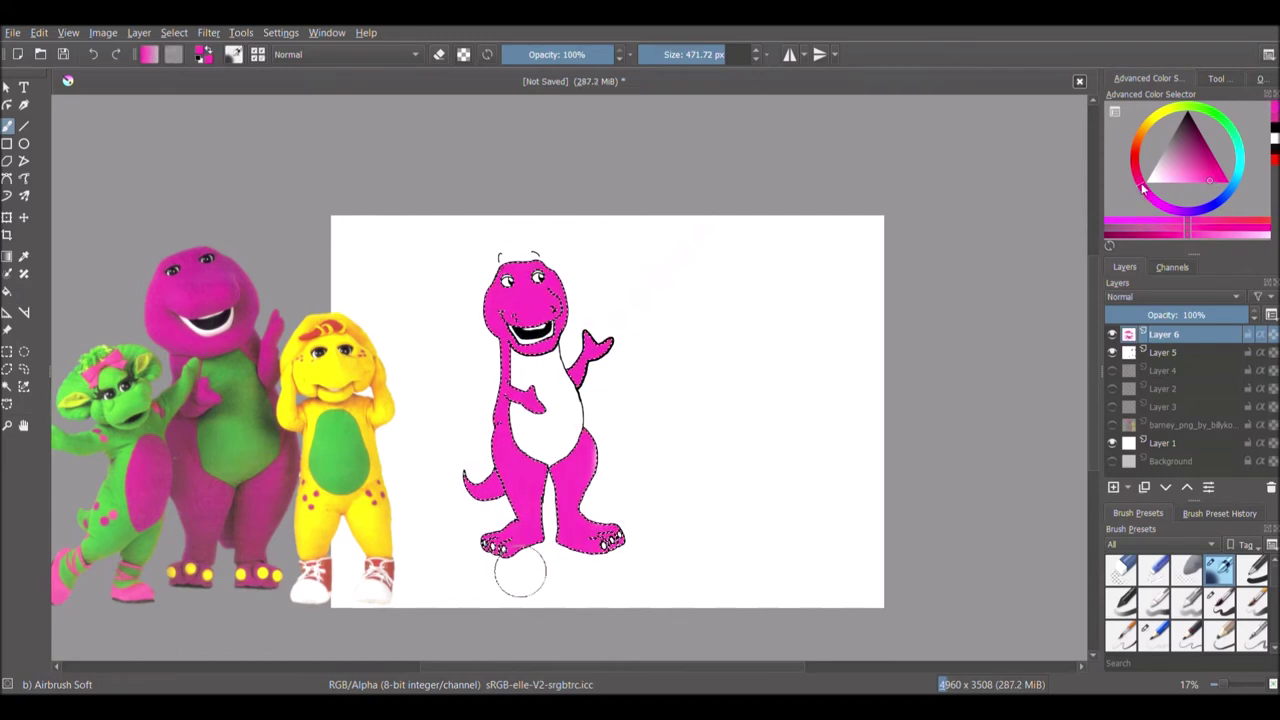
mouse_move(506, 287)
mouse_down()
mouse_move(543, 243)
mouse_move(531, 512)
mouse_up()
scroll(745, 407, up, 2)
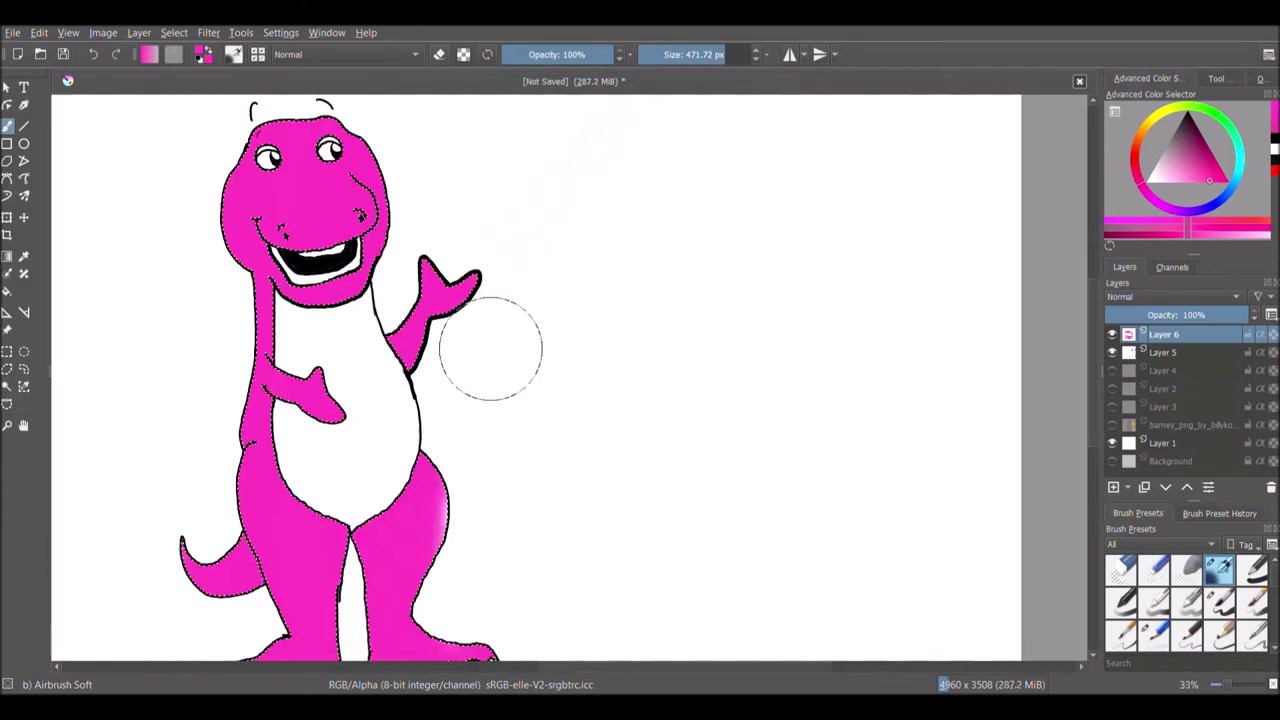
- Select the whites of the eyes, the upper teeth and the band around the mouth, and paint them white
click(7, 388)
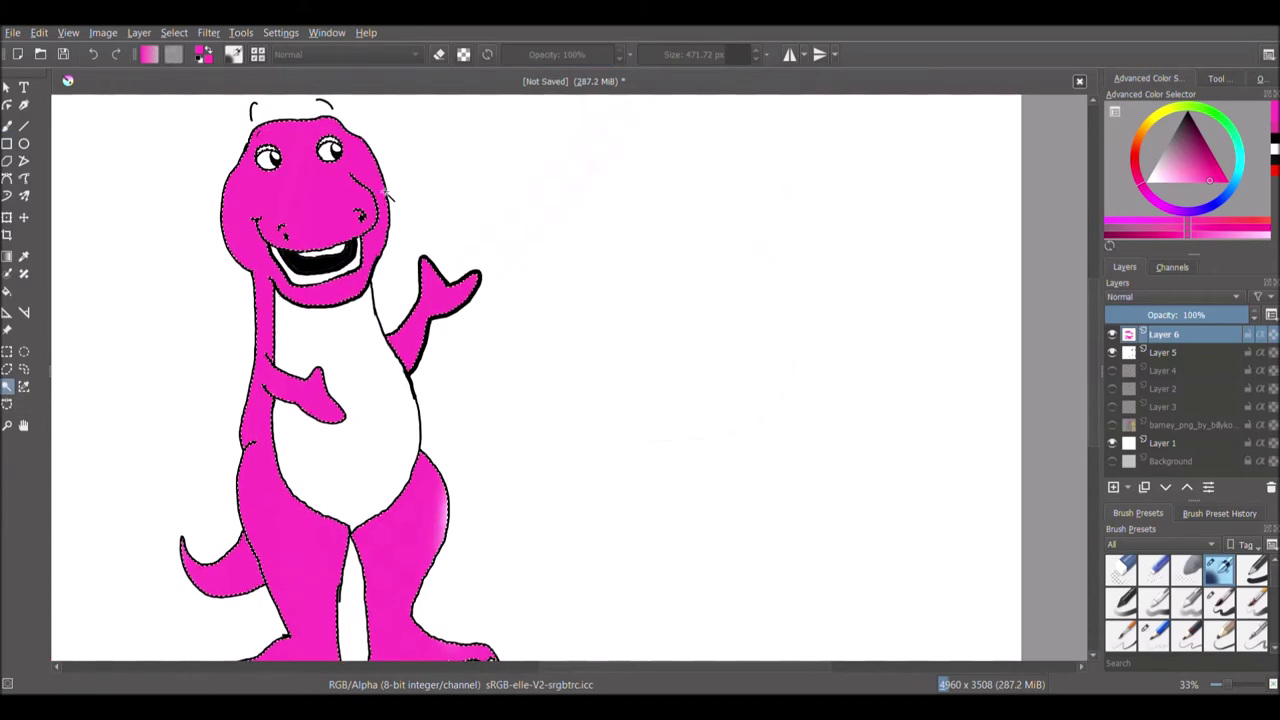
key(b)
scroll(355, 360, up, 2)
drag(1093, 398, 1093, 345)
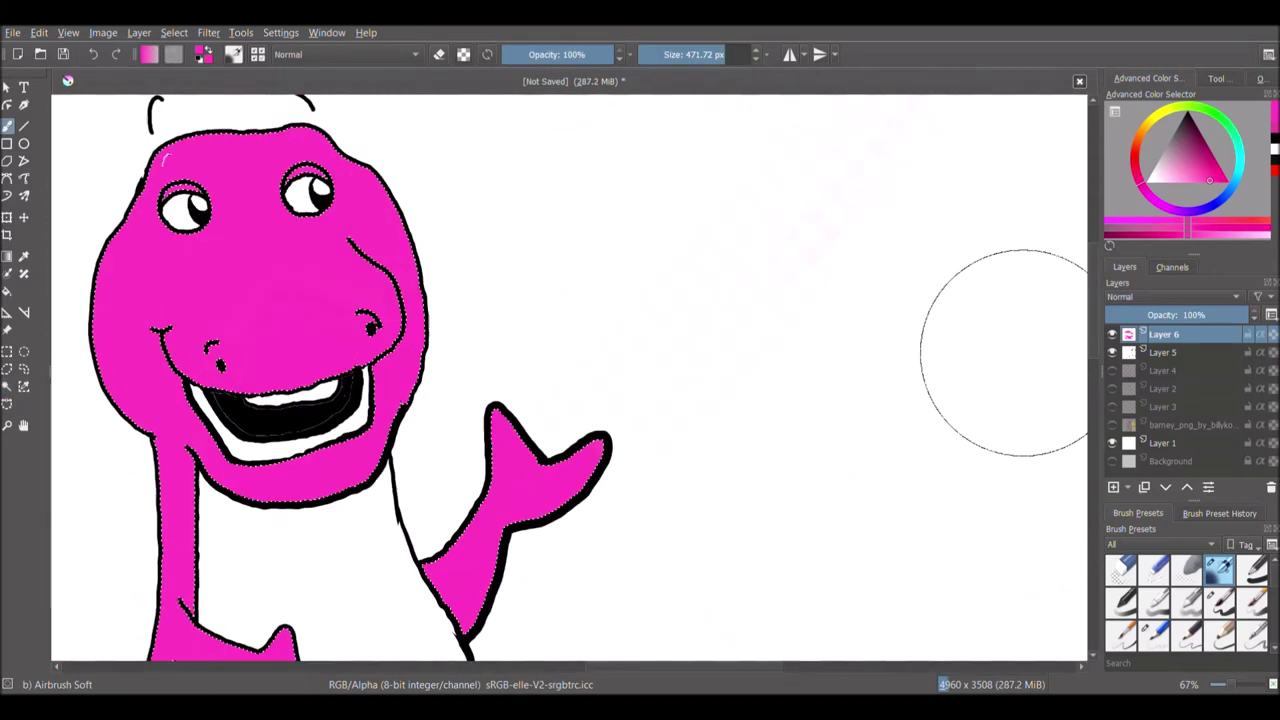
click(7, 387)
click(180, 212)
shift+click(323, 192)
shift+click(325, 390)
shift+click(364, 418)
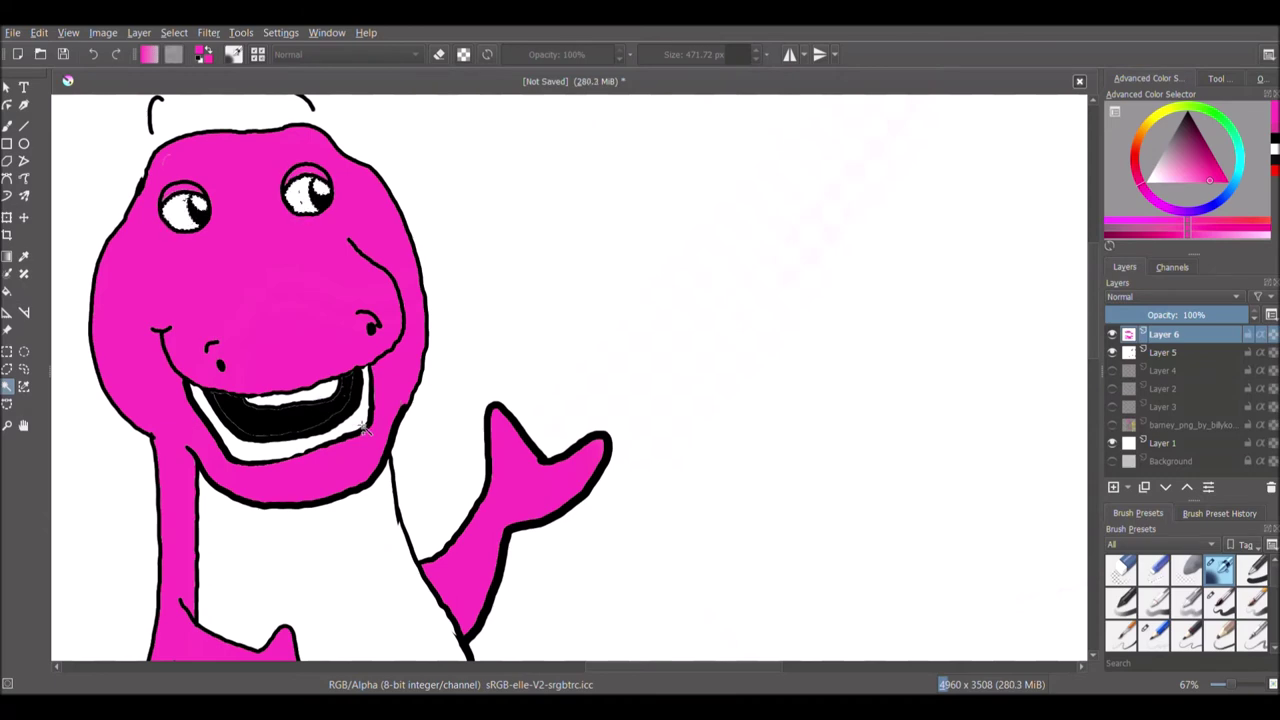
click(1275, 149)
key(b)
drag(196, 400, 386, 354)
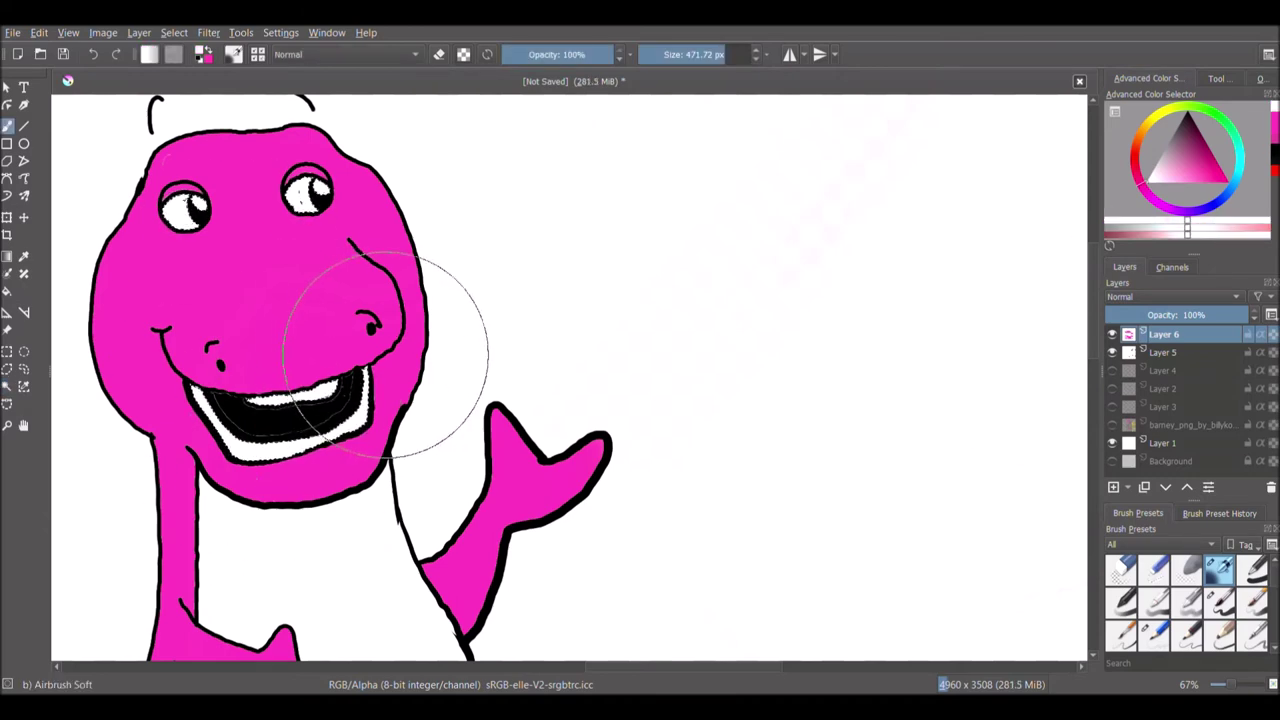
- Select the dinosaur's belly and paint it bright green with the 471.72 px airbrush
scroll(688, 366, down, 4)
click(7, 387)
click(612, 475)
key(b)
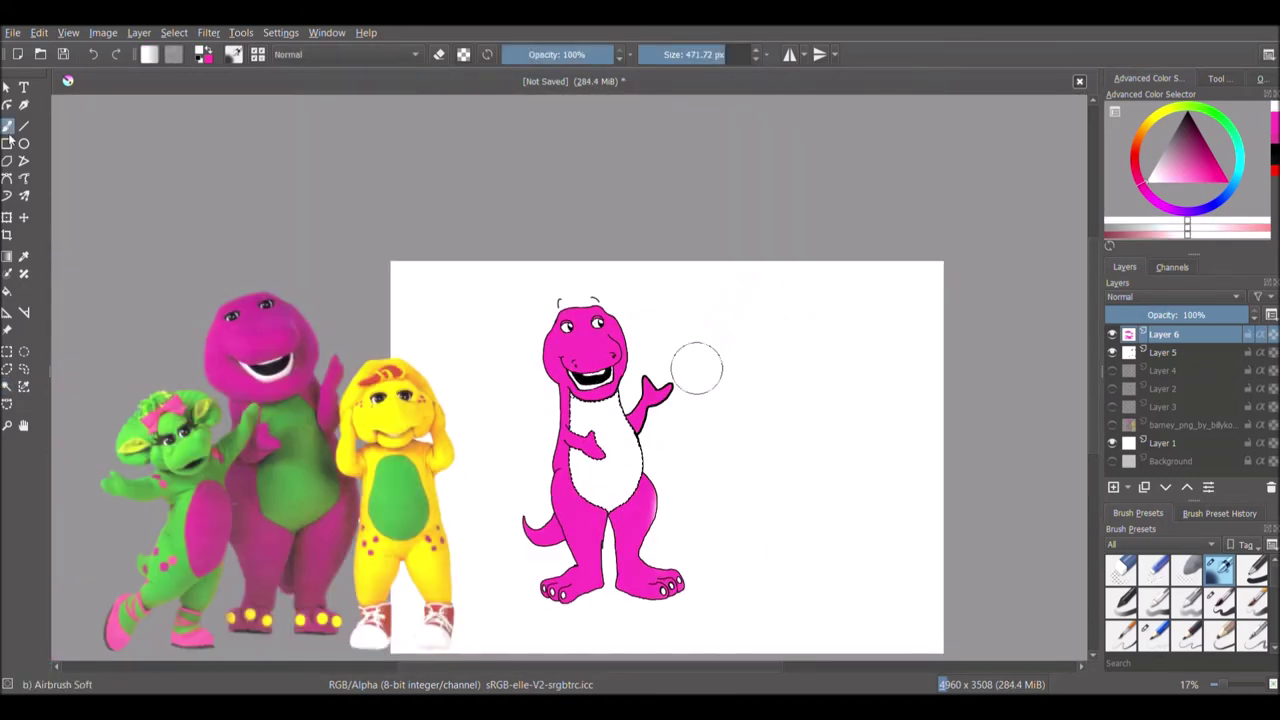
click(1232, 128)
click(1220, 168)
mouse_move(580, 410)
mouse_down()
mouse_move(608, 412)
mouse_move(600, 480)
mouse_up()
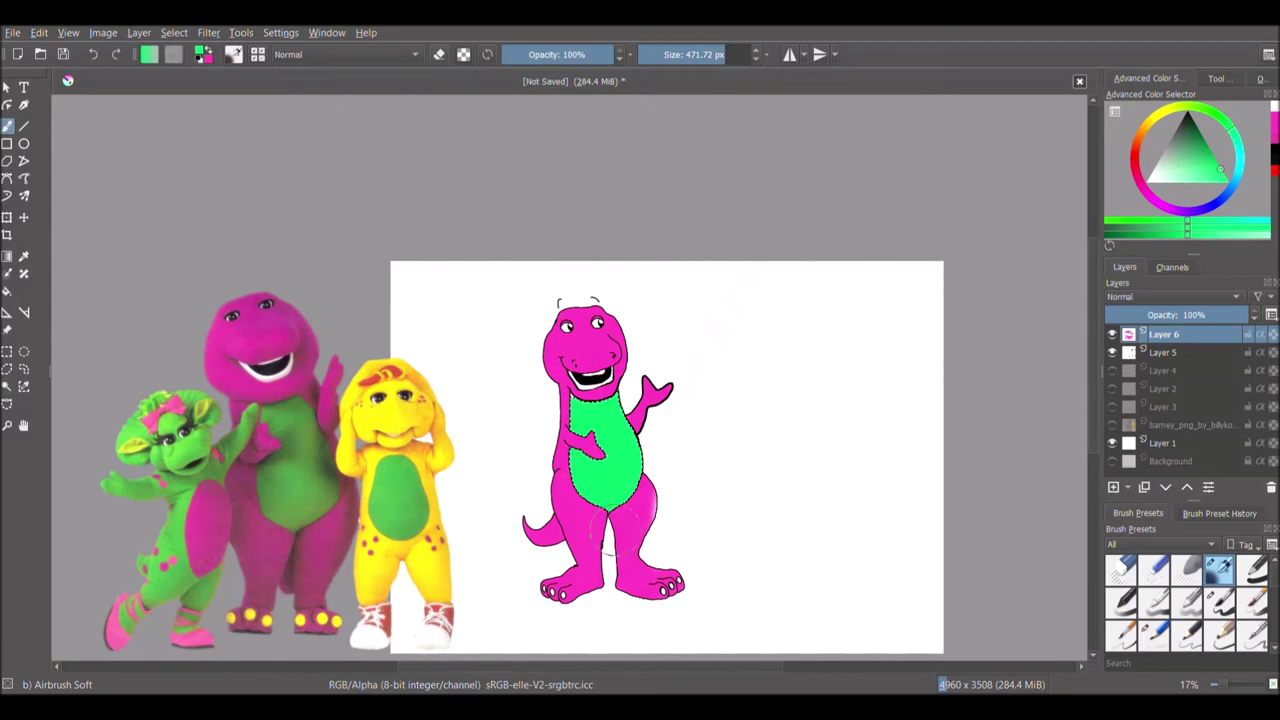
- Merge Layer 5 and Layer 6, and move the coloured dinosaur to the left side of the canvas
shift+click(1195, 352)
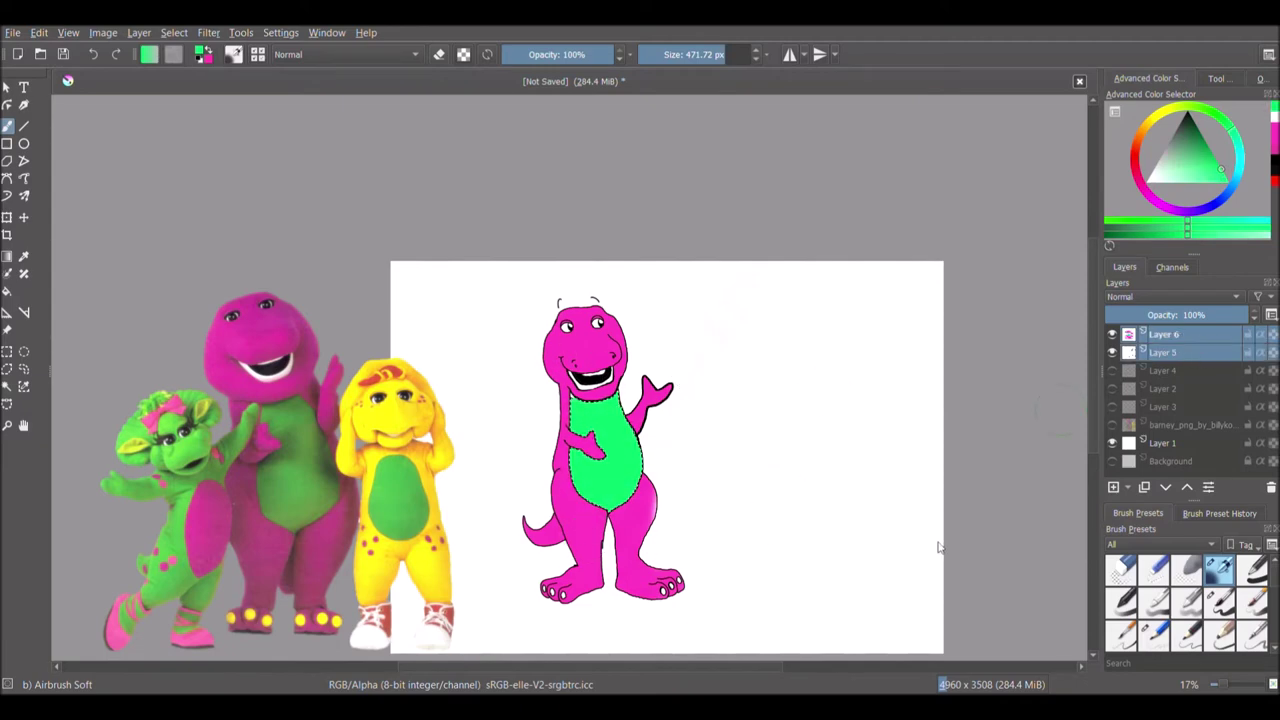
key(ctrl+e)
key(ctrl+r)
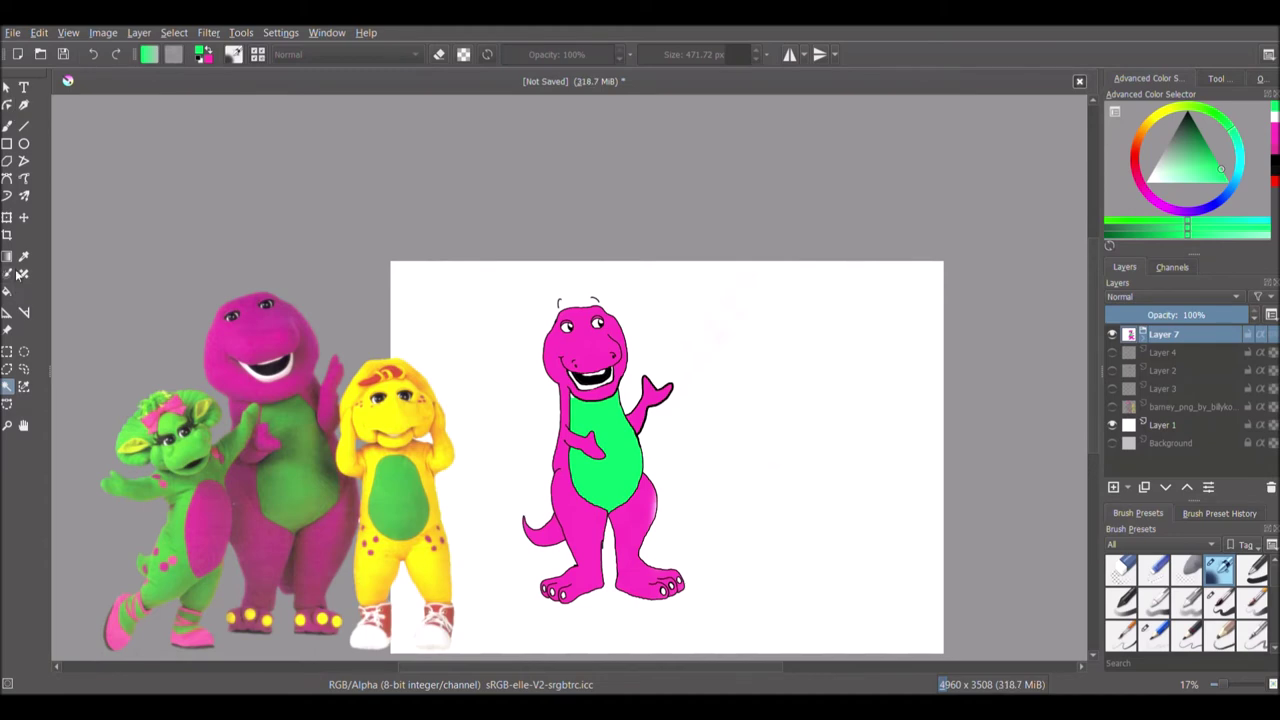
key(ctrl+t)
drag(621, 420, 498, 416)
key(Return)
- Set up a red Pencil-1 Hard brush at 18.29 px and add two new paint layers
scroll(1185, 600, down, 2)
click(1155, 572)
click(1136, 152)
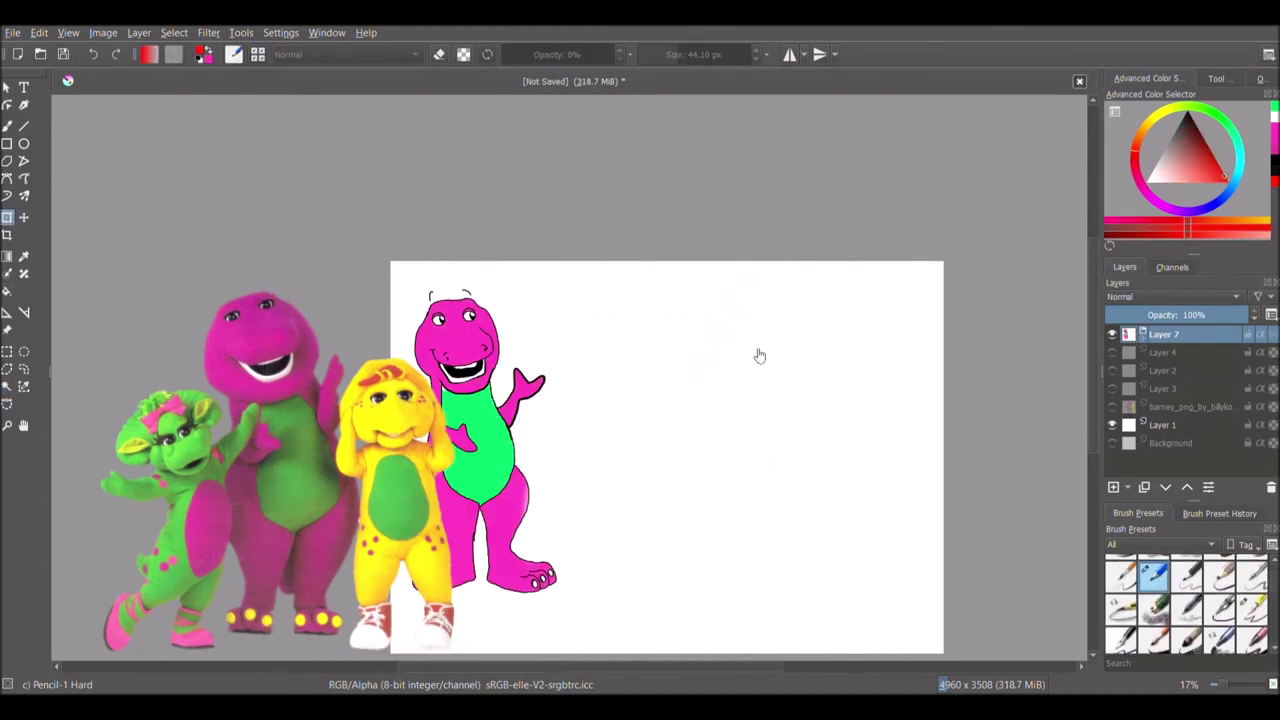
key(b)
scroll(540, 443, up, 2)
drag(442, 666, 555, 666)
drag(678, 57, 665, 57)
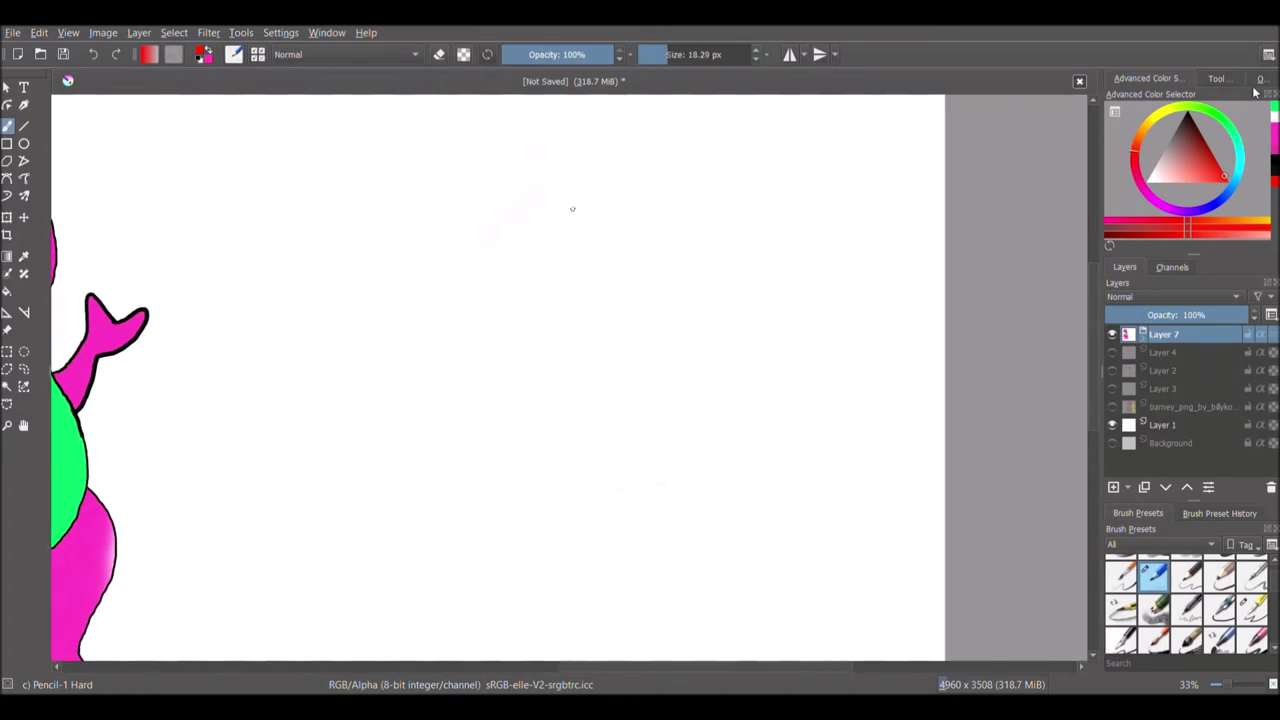
key(Insert)
key(Insert)
- Sketch a second character's head in red with a circle, face guidelines, jaw and ear beside the dinosaur
mouse_move(526, 260)
mouse_down()
mouse_move(505, 165)
mouse_move(538, 255)
mouse_move(505, 200)
mouse_up()
drag(545, 140, 565, 290)
drag(472, 215, 644, 188)
drag(512, 250, 516, 264)
drag(598, 246, 598, 266)
drag(510, 208, 528, 284)
drag(541, 146, 568, 300)
mouse_move(530, 256)
mouse_down()
mouse_move(571, 213)
mouse_move(602, 246)
mouse_up()
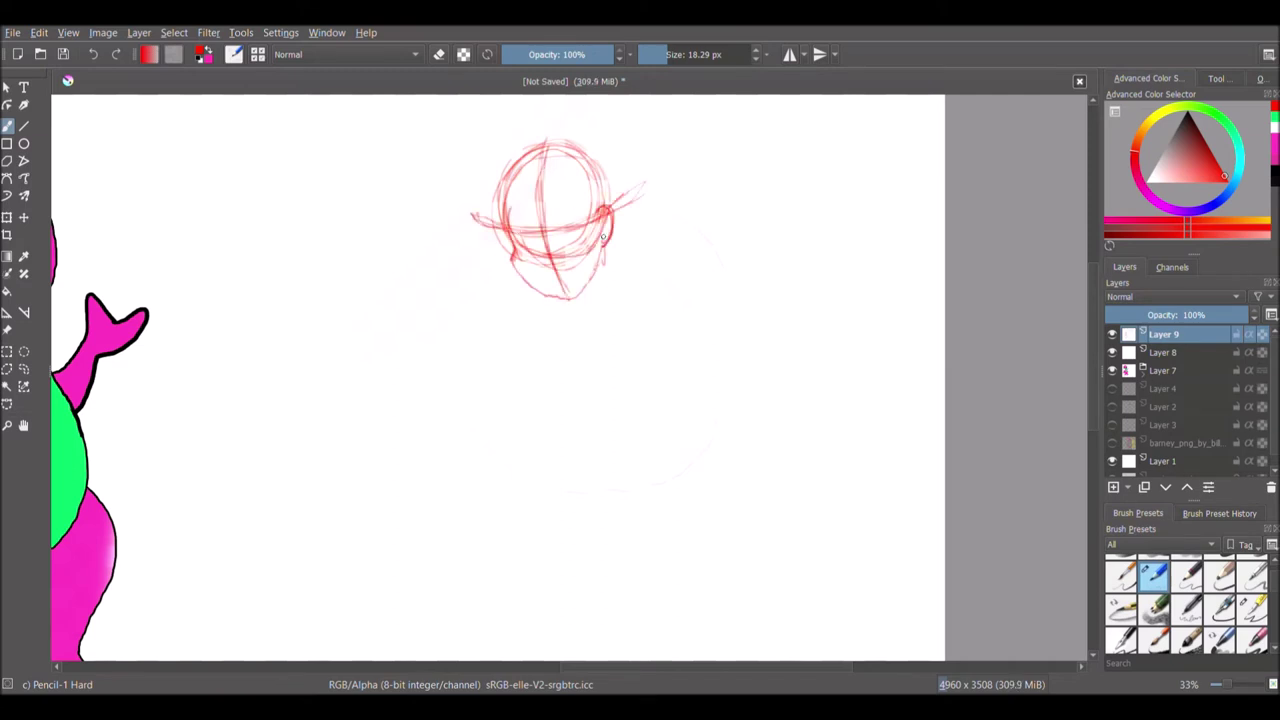
- Sketch the second figure's pose with leg action lines, a slanted shoulder line and a hip line
scroll(599, 131, down, 3)
mouse_move(625, 140)
mouse_down()
mouse_move(606, 290)
mouse_move(505, 618)
mouse_up()
drag(572, 395, 724, 594)
drag(558, 186, 658, 138)
drag(536, 342, 645, 368)
- Sketch the second figure's torso sides, narrow waist, centre curve and neck
drag(575, 224, 580, 288)
drag(662, 216, 642, 268)
drag(566, 330, 548, 344)
drag(578, 202, 534, 338)
drag(556, 184, 538, 335)
drag(662, 172, 640, 358)
drag(566, 180, 582, 190)
drag(610, 112, 630, 155)
- Sketch the thighs and lower legs of the second figure around the leg action lines
mouse_move(540, 348)
mouse_down()
mouse_move(645, 365)
mouse_move(542, 443)
mouse_up()
drag(527, 365, 525, 452)
mouse_move(590, 364)
mouse_down()
mouse_move(566, 410)
mouse_move(602, 460)
mouse_up()
drag(632, 355, 634, 478)
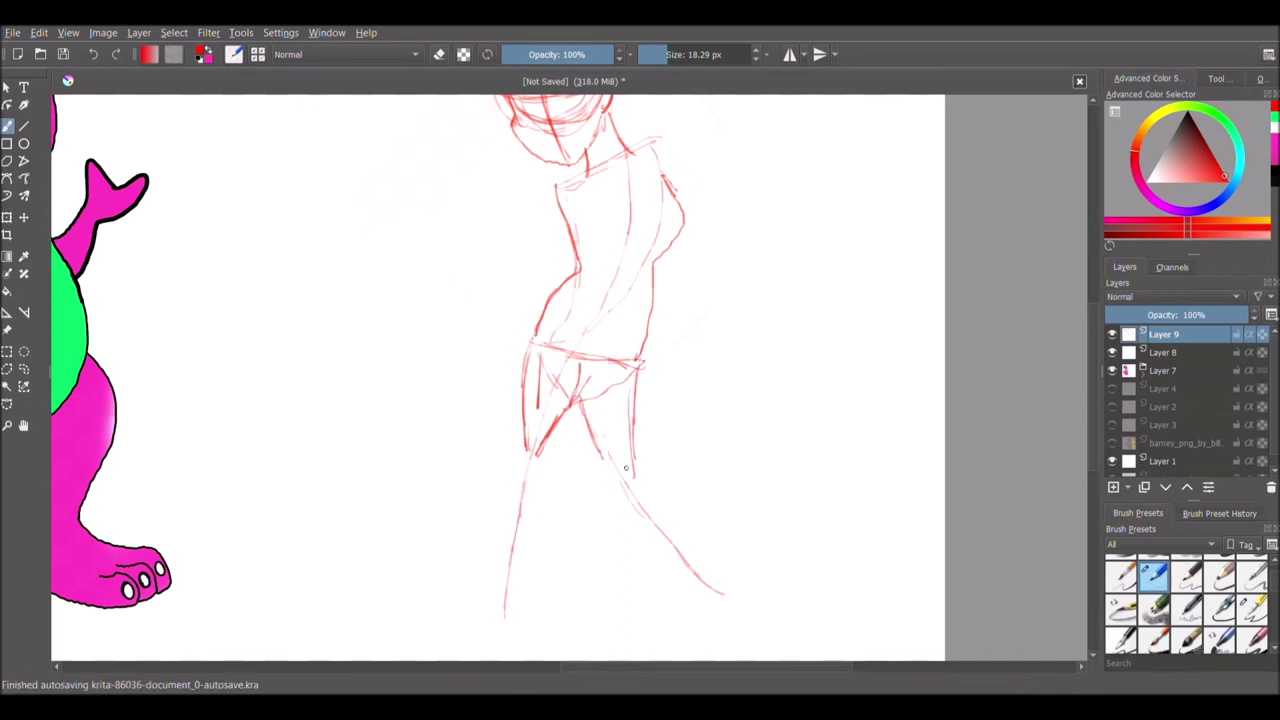
drag(503, 576, 546, 316)
drag(592, 432, 662, 560)
drag(632, 444, 686, 596)
mouse_move(632, 356)
mouse_down()
mouse_move(641, 464)
mouse_move(686, 592)
mouse_up()
- Sketch the shoulder joints and the bent arm with its hand resting on the hip
drag(554, 179, 552, 180)
drag(552, 192, 498, 250)
drag(503, 260, 538, 310)
drag(650, 139, 676, 196)
mouse_move(570, 172)
mouse_down()
mouse_move(522, 207)
mouse_move(506, 254)
mouse_move(524, 271)
mouse_move(542, 312)
mouse_up()
drag(492, 264, 512, 290)
drag(520, 212, 492, 262)
drag(566, 178, 518, 218)
mouse_move(540, 300)
mouse_down()
mouse_move(532, 358)
mouse_move(533, 308)
mouse_up()
- Reinforce the hip line and torso contours, and add the elbow detail and the top's hem across the waist
drag(577, 358, 638, 364)
mouse_move(662, 180)
mouse_down()
mouse_move(684, 220)
mouse_move(641, 348)
mouse_up()
drag(512, 252, 560, 208)
mouse_move(508, 248)
mouse_down()
mouse_move(530, 190)
mouse_move(508, 250)
mouse_up()
mouse_move(566, 284)
mouse_down()
mouse_move(652, 292)
mouse_move(656, 312)
mouse_up()
drag(576, 266, 560, 210)
drag(662, 172, 657, 262)
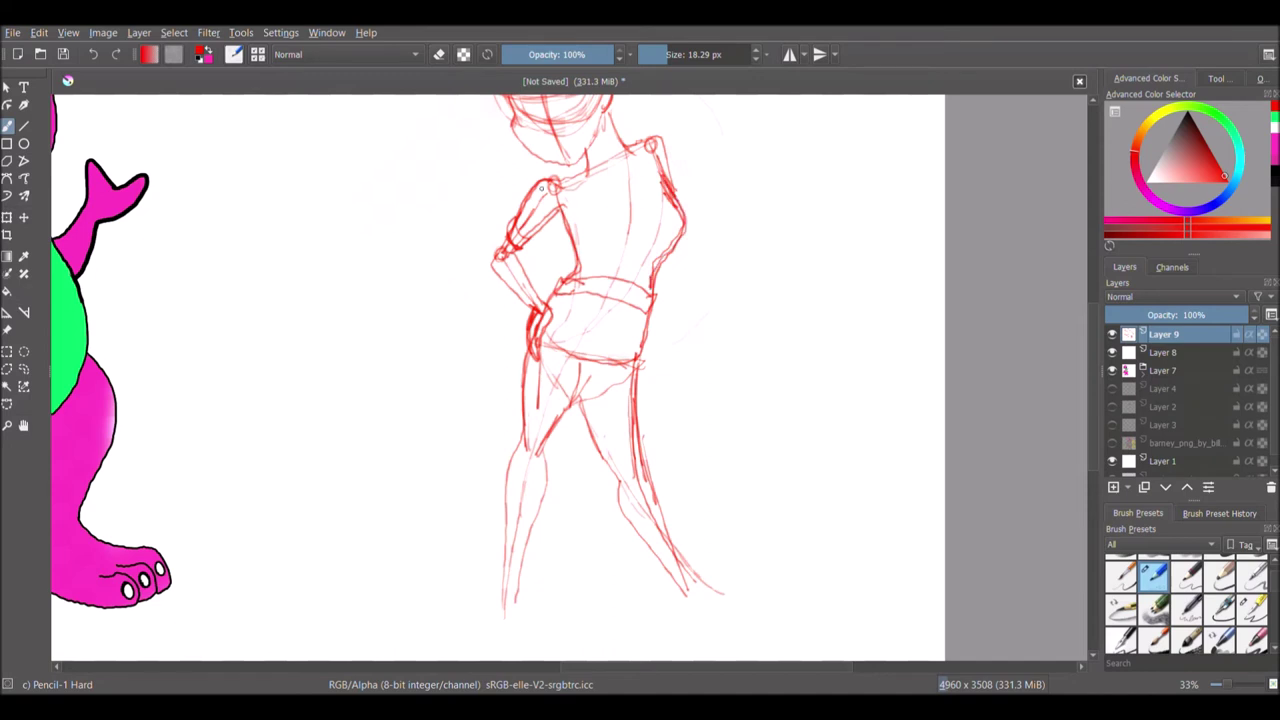
- Sketch the top's neckline, the navel and the shorts' hems around both thighs
drag(569, 170, 627, 196)
drag(637, 125, 630, 200)
mouse_move(632, 192)
mouse_down()
mouse_move(580, 208)
mouse_move(550, 162)
mouse_up()
drag(596, 340, 596, 353)
drag(584, 402, 555, 463)
mouse_move(526, 422)
mouse_down()
mouse_move(563, 442)
mouse_move(533, 350)
mouse_up()
drag(526, 411, 568, 431)
mouse_move(590, 428)
mouse_down()
mouse_move(637, 416)
mouse_move(635, 403)
mouse_up()
- Sketch pointed high-heeled shoes at the ends of both legs
drag(1095, 401, 1095, 447)
mouse_move(505, 428)
mouse_down()
mouse_move(483, 527)
mouse_move(486, 512)
mouse_up()
mouse_move(682, 436)
mouse_down()
mouse_move(698, 512)
mouse_move(776, 508)
mouse_up()
mouse_move(712, 438)
mouse_down()
mouse_move(778, 489)
mouse_move(771, 509)
mouse_move(639, 256)
mouse_move(636, 221)
mouse_up()
- Sketch long wavy hair around the head and add the eyes, nose and open smile
drag(1093, 435, 1093, 363)
scroll(545, 212, up, 3)
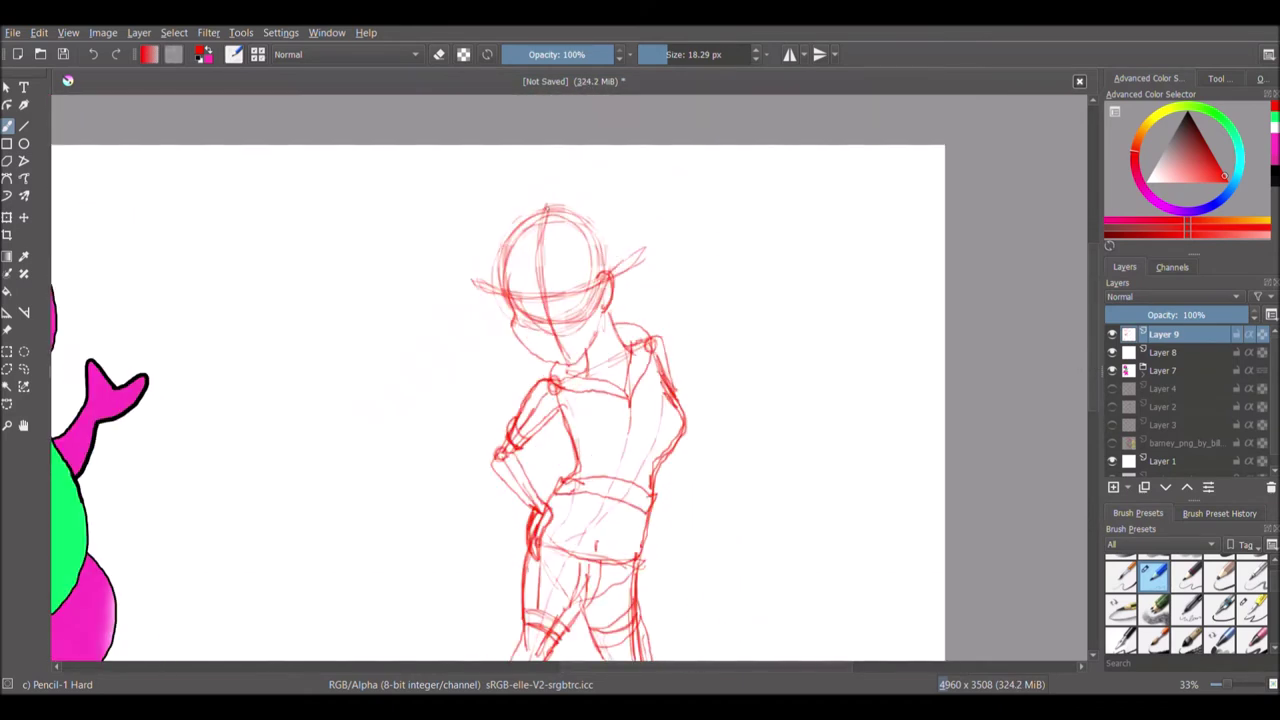
mouse_move(560, 186)
mouse_down()
mouse_move(634, 244)
mouse_move(674, 330)
mouse_move(690, 515)
mouse_move(492, 366)
mouse_move(489, 412)
mouse_up()
mouse_move(594, 263)
mouse_down()
mouse_move(502, 272)
mouse_move(530, 272)
mouse_move(528, 320)
mouse_up()
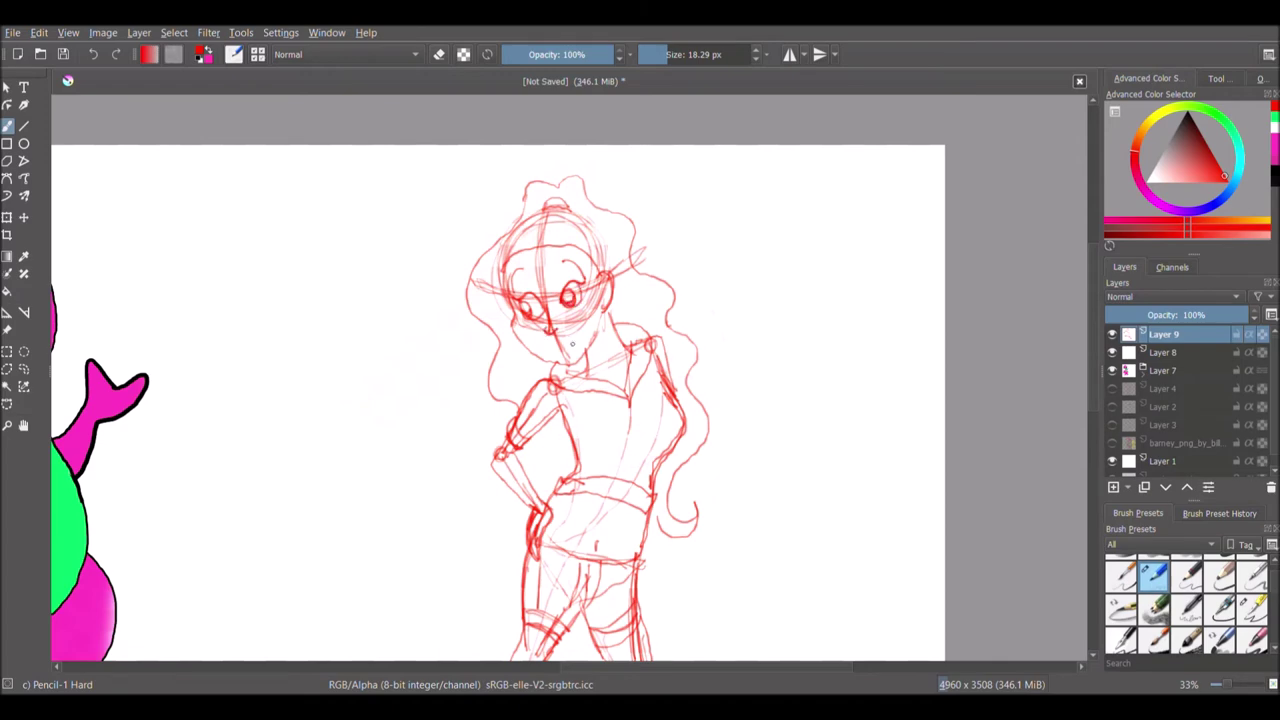
drag(1097, 350, 1097, 395)
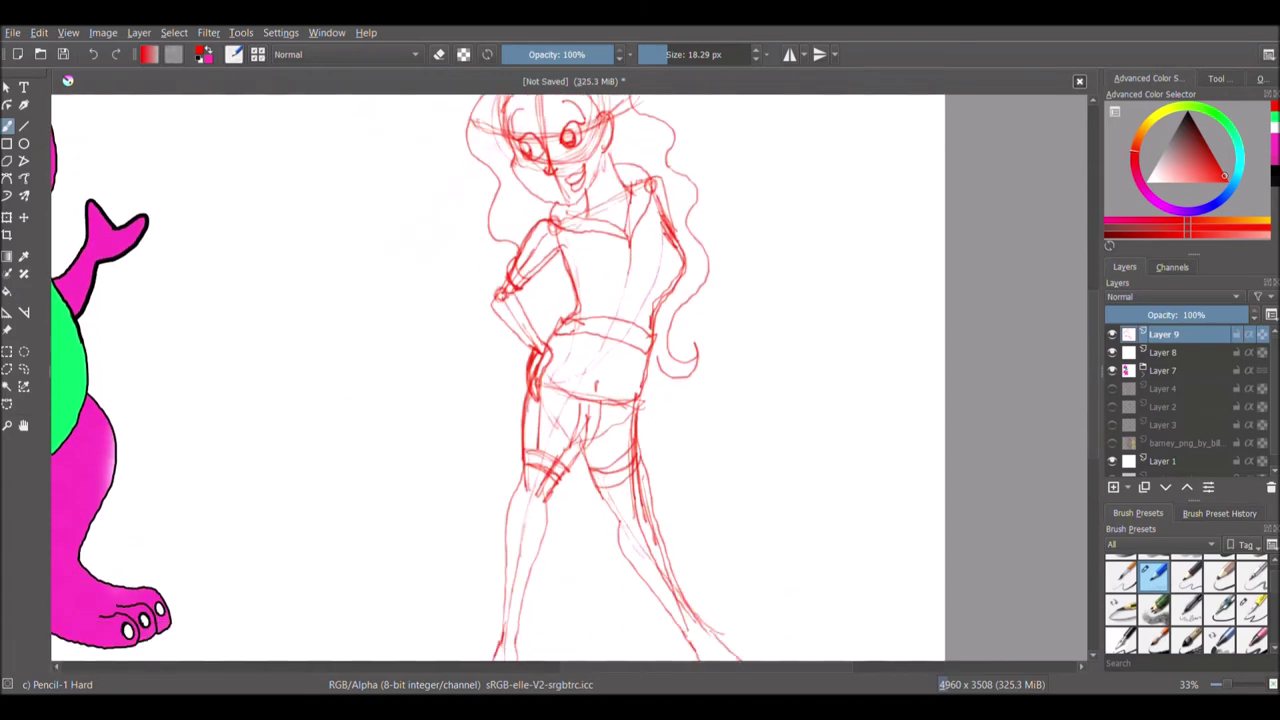
- Move Layer 8 above Layer 9 and ink the torso side, waist and hip lines with black Ink-3 Gpen at 10.02 px
scroll(848, 265, down, 1)
drag(1163, 354, 1263, 336)
click(1252, 608)
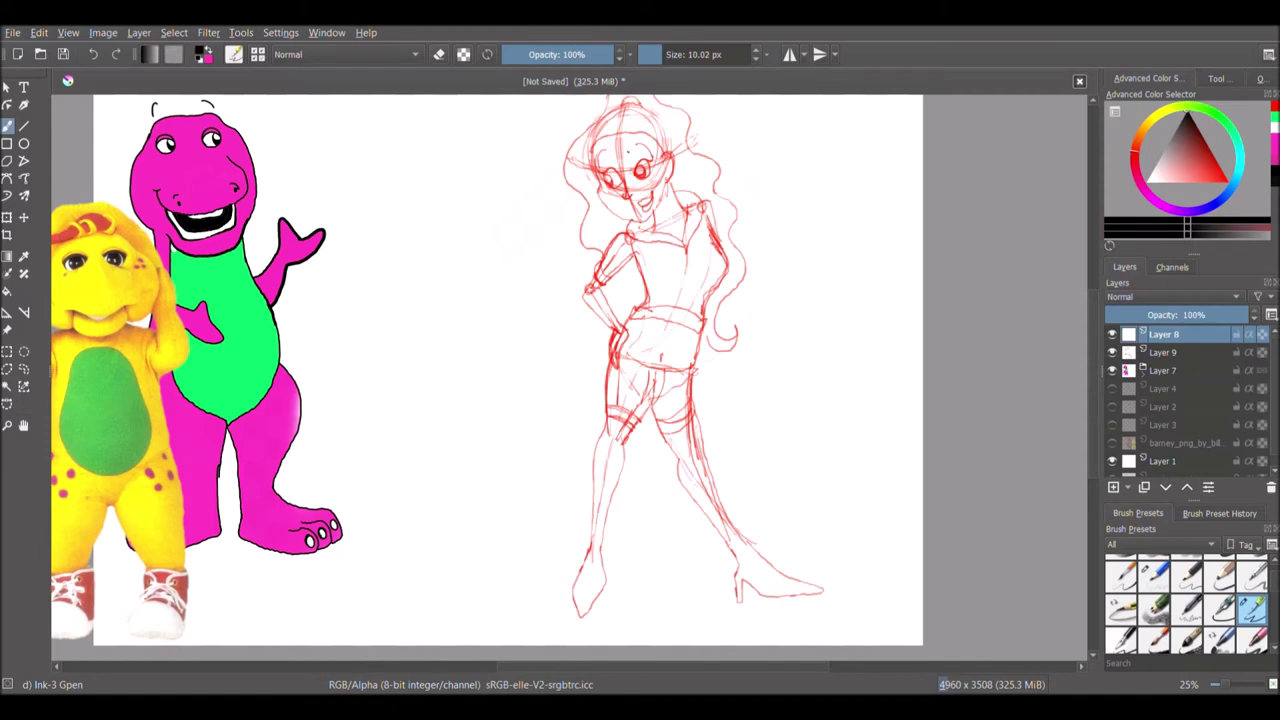
drag(625, 340, 620, 364)
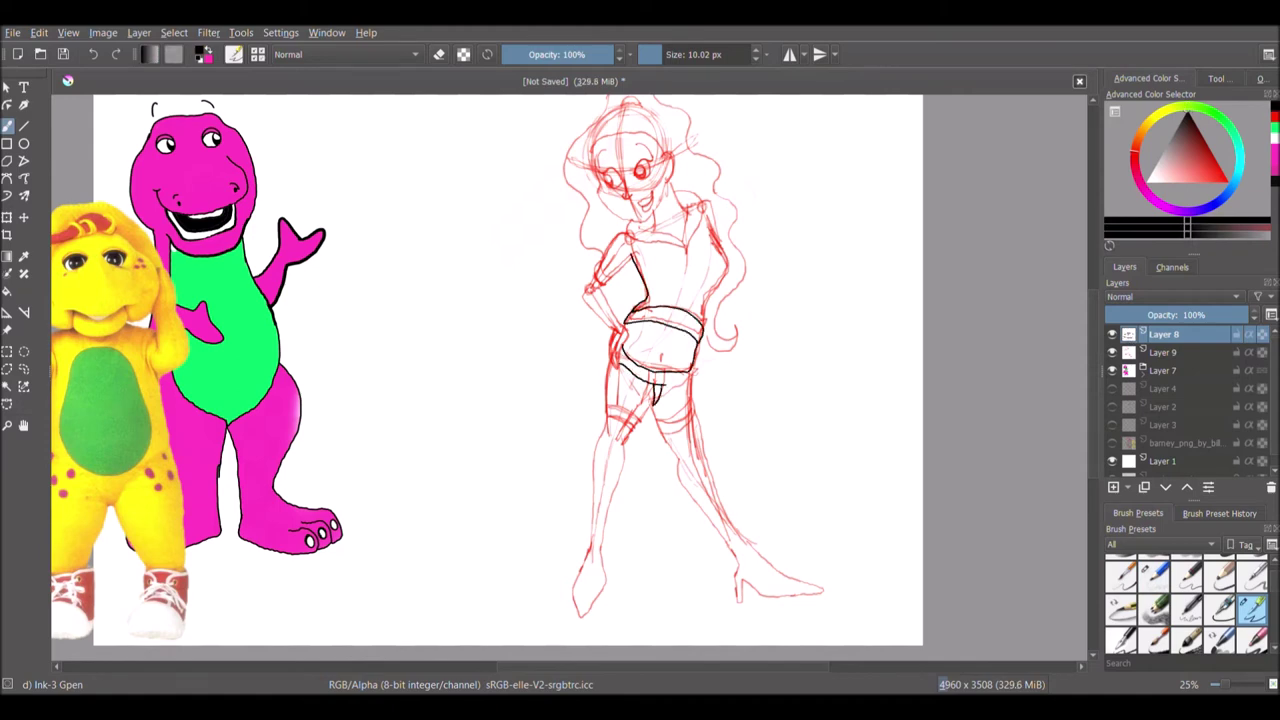
- Ink the shorts' legs and hems, the outer torso edge and the bent arm over the red sketch
drag(648, 406, 630, 432)
mouse_move(608, 390)
mouse_down()
mouse_move(628, 424)
mouse_move(694, 440)
mouse_up()
drag(690, 376, 692, 434)
mouse_move(711, 235)
mouse_down()
mouse_move(728, 273)
mouse_move(702, 328)
mouse_up()
drag(590, 307, 603, 292)
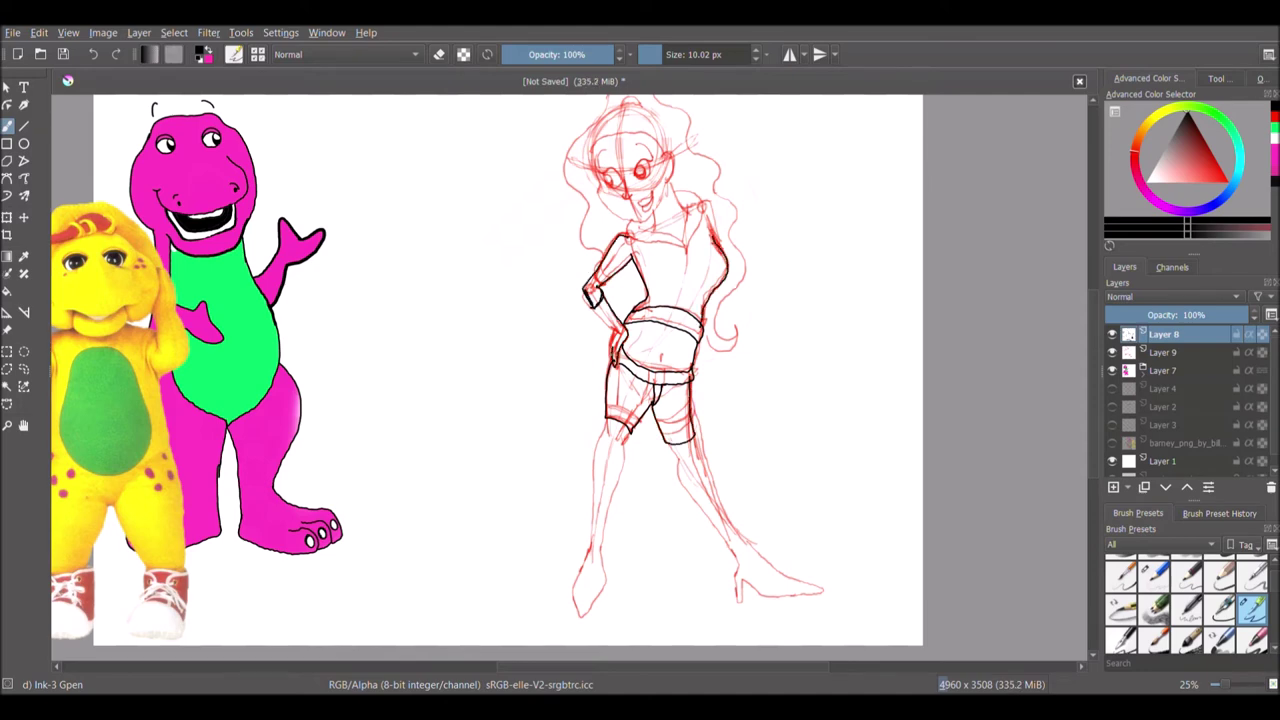
- Ink the far sleeve, V-shaped collar, neck, face contour and ear over the red sketch
drag(706, 202, 722, 254)
drag(706, 196, 688, 250)
drag(688, 242, 652, 254)
drag(1094, 382, 1094, 347)
drag(664, 263, 668, 287)
drag(668, 287, 676, 302)
drag(600, 330, 644, 306)
drag(642, 312, 658, 330)
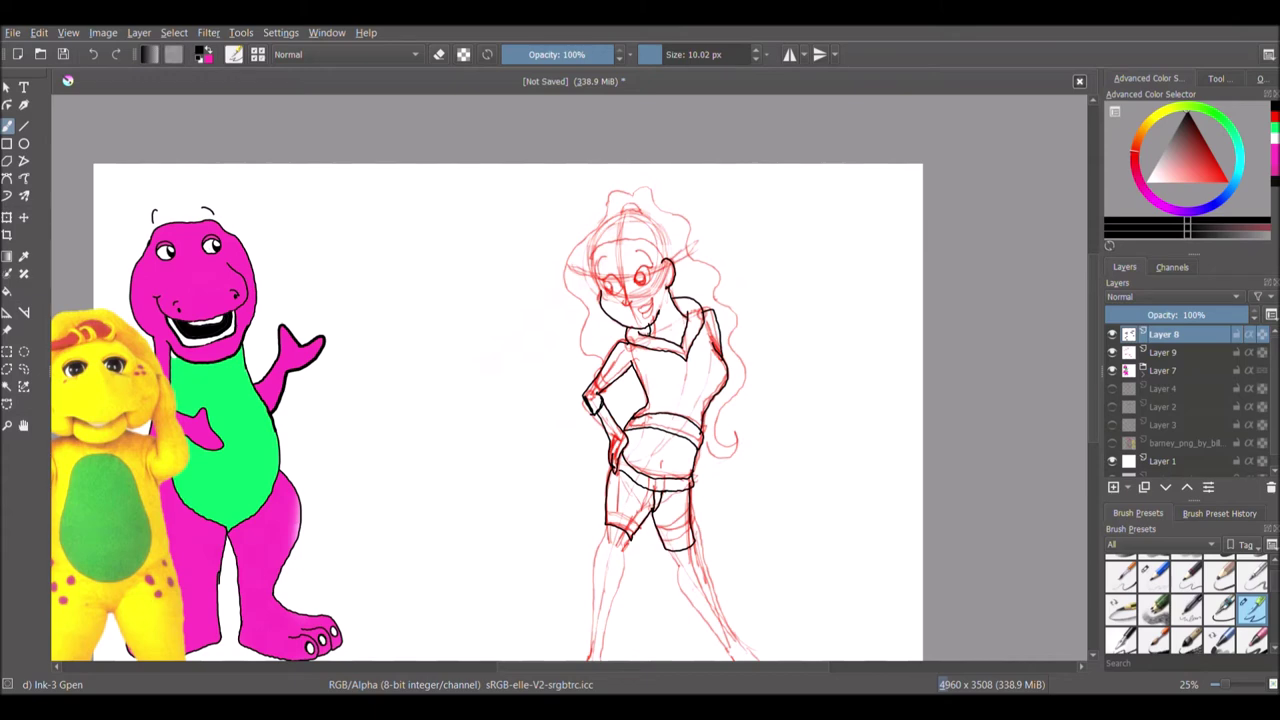
drag(688, 282, 675, 322)
drag(680, 298, 656, 326)
key(ctrl+z)
key(ctrl+z)
key(ctrl+z)
- Ink the headband and the long wavy outline of the hair down both sides of the figure
drag(640, 214, 590, 275)
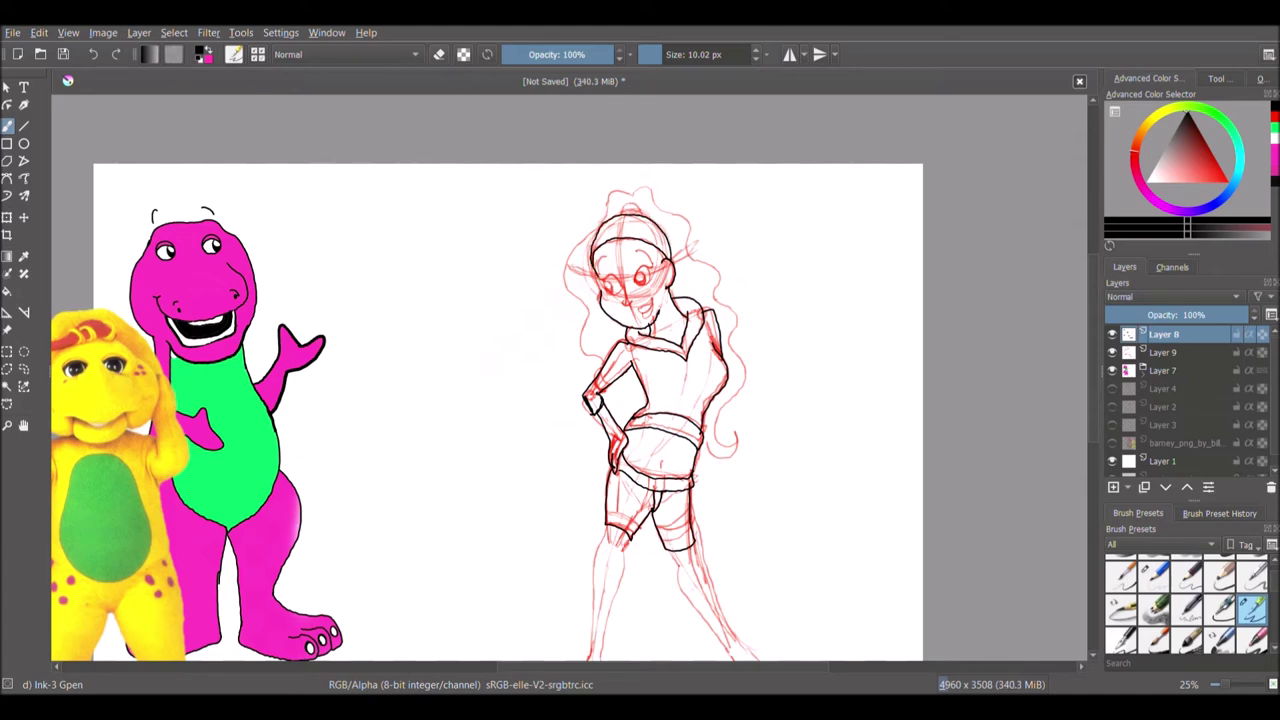
mouse_move(690, 222)
mouse_down()
mouse_move(738, 345)
mouse_move(718, 552)
mouse_up()
mouse_move(630, 190)
mouse_down()
mouse_move(596, 218)
mouse_move(582, 352)
mouse_up()
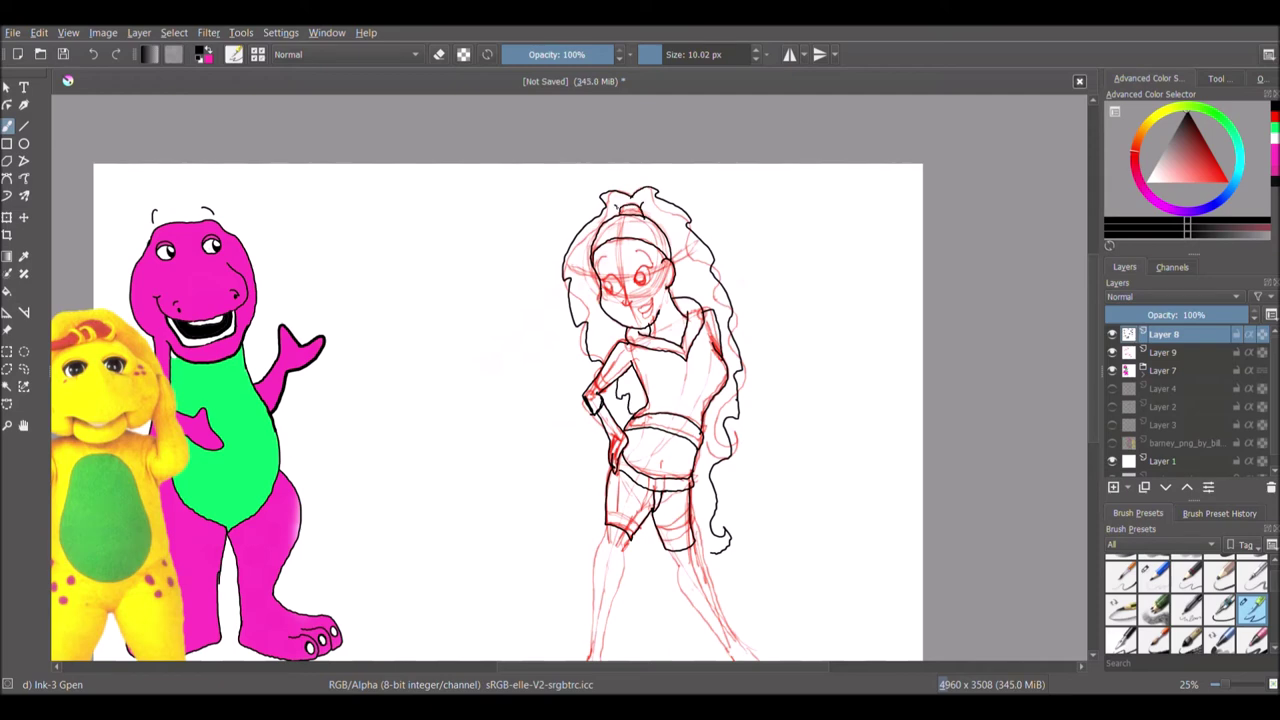
- Ink the lower legs with jagged furry leg warmers and the pointed high-heeled shoes
scroll(1100, 420, down, 3)
mouse_move(676, 420)
mouse_down()
mouse_move(738, 520)
mouse_move(806, 542)
mouse_move(760, 495)
mouse_up()
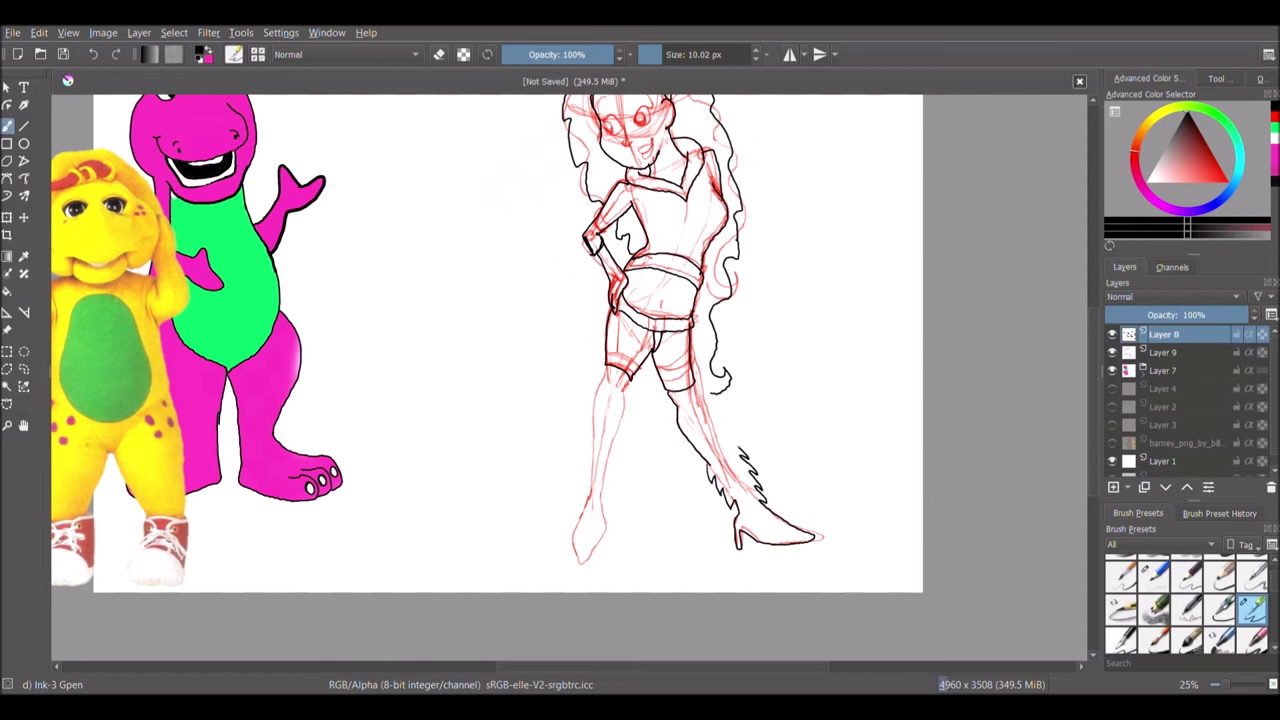
drag(590, 433, 578, 488)
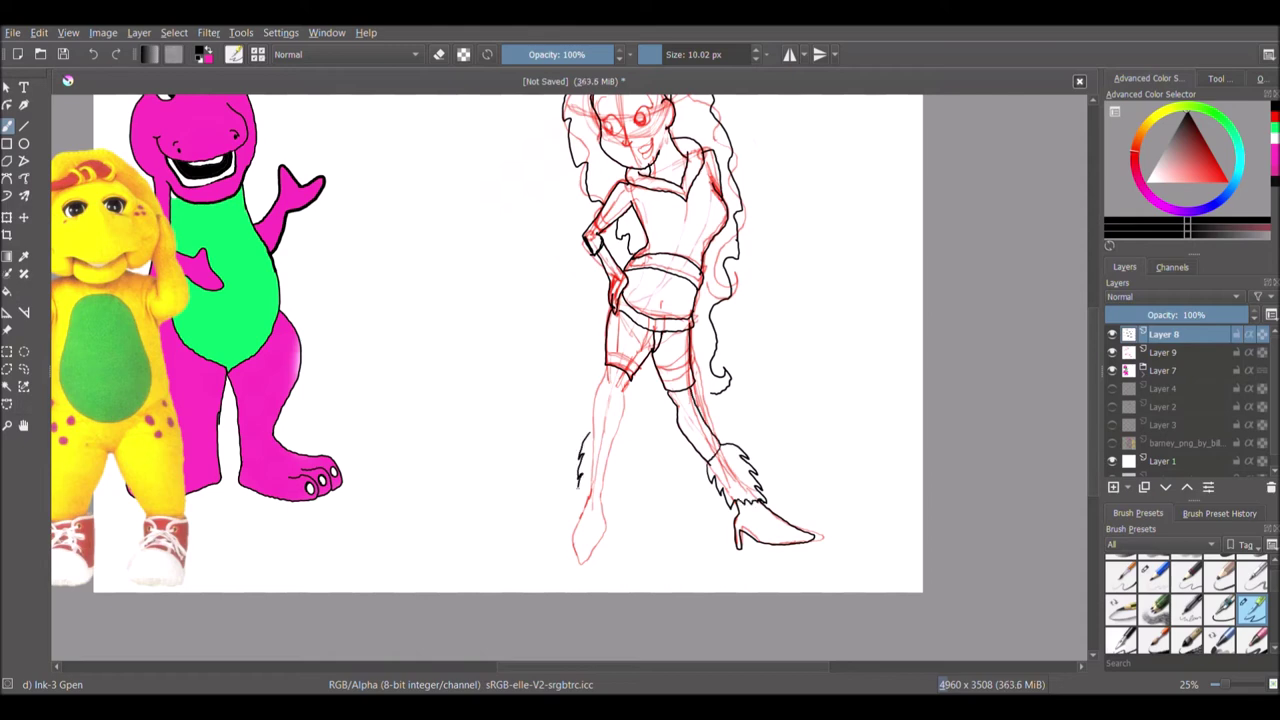
drag(580, 560, 626, 450)
drag(606, 366, 604, 384)
drag(626, 440, 630, 378)
- Hide the red sketch on Layer 9 and ink the eyebrows, eyes, nose and smiling mouth
click(1112, 352)
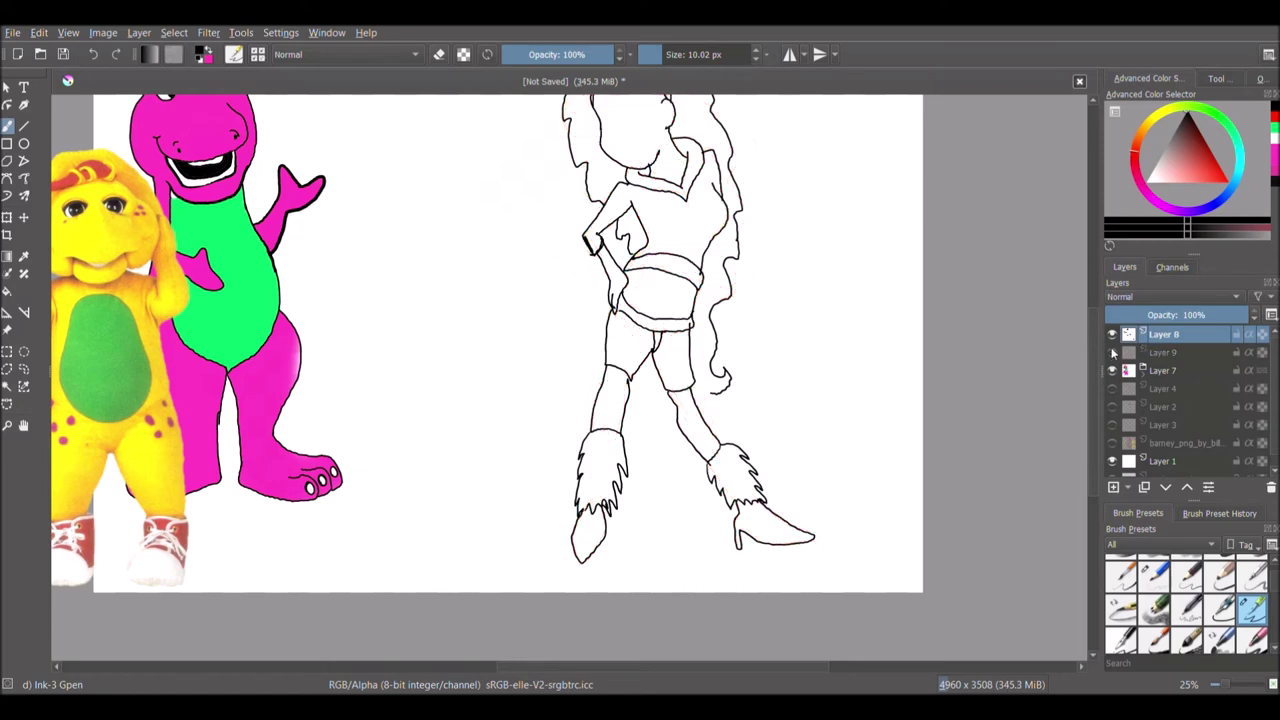
scroll(1097, 387, up, 3)
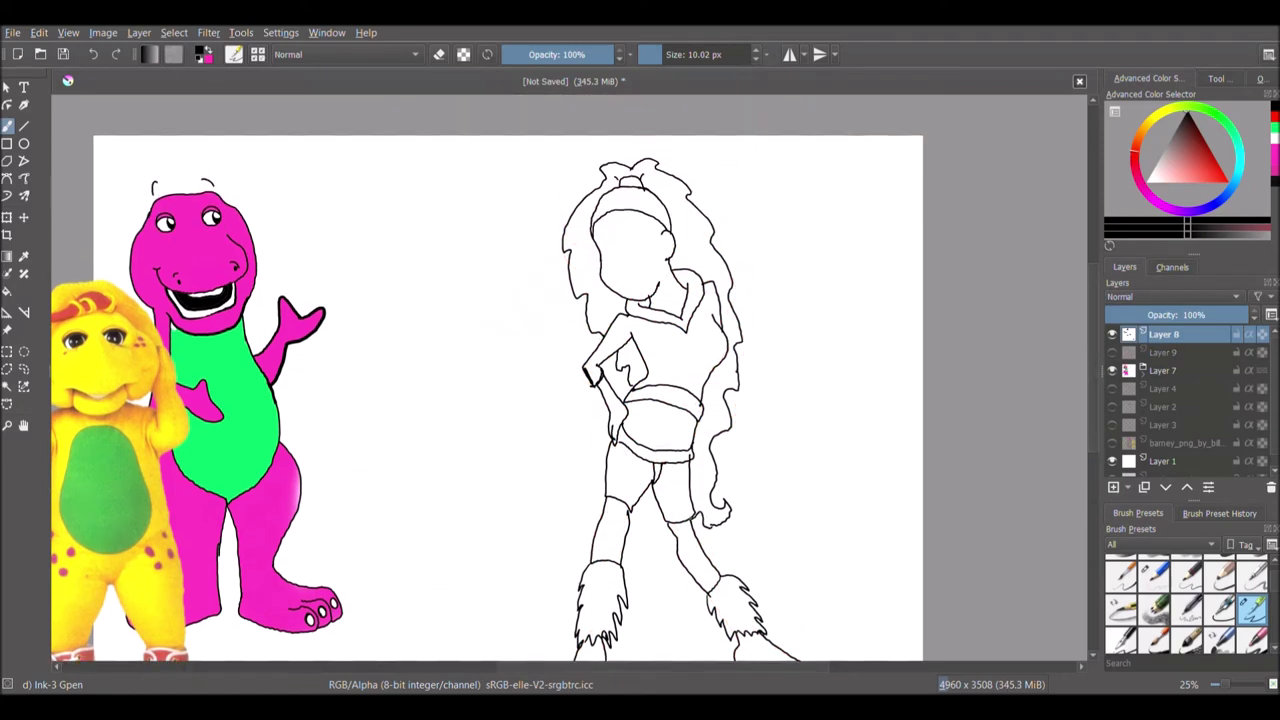
scroll(893, 457, up, 3)
scroll(886, 490, down, 1)
drag(1094, 417, 1096, 350)
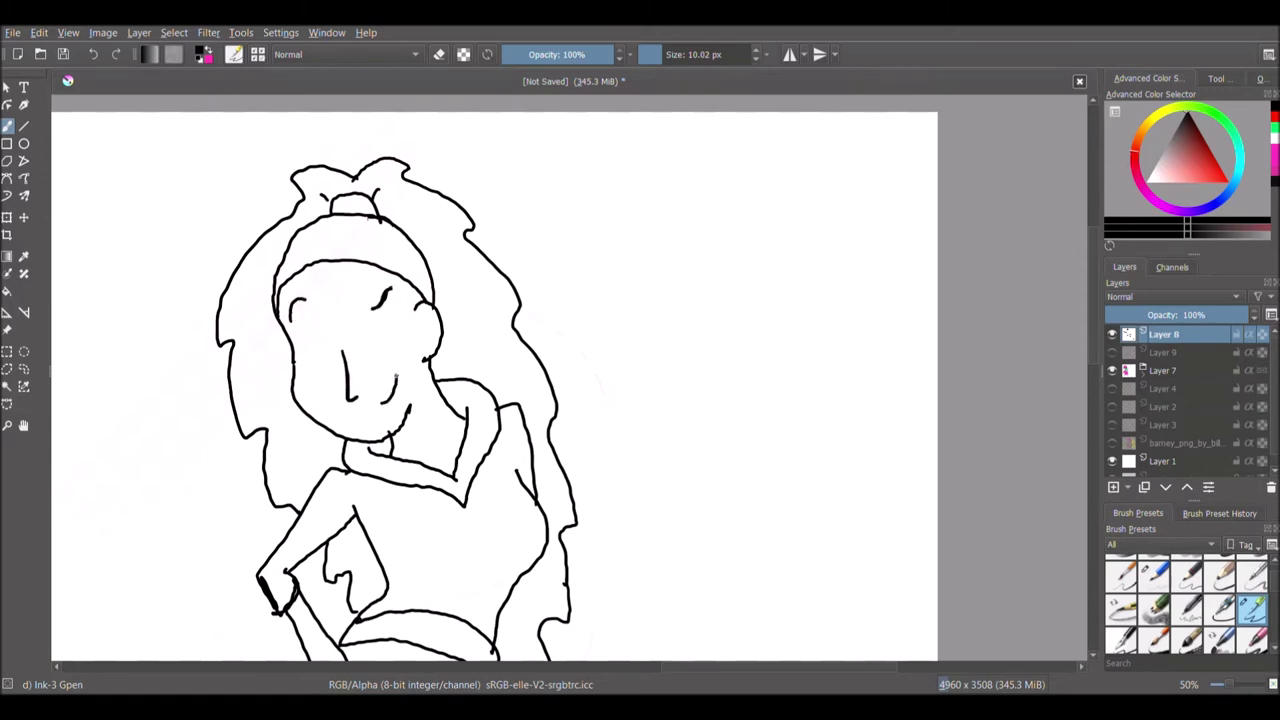
drag(378, 400, 398, 382)
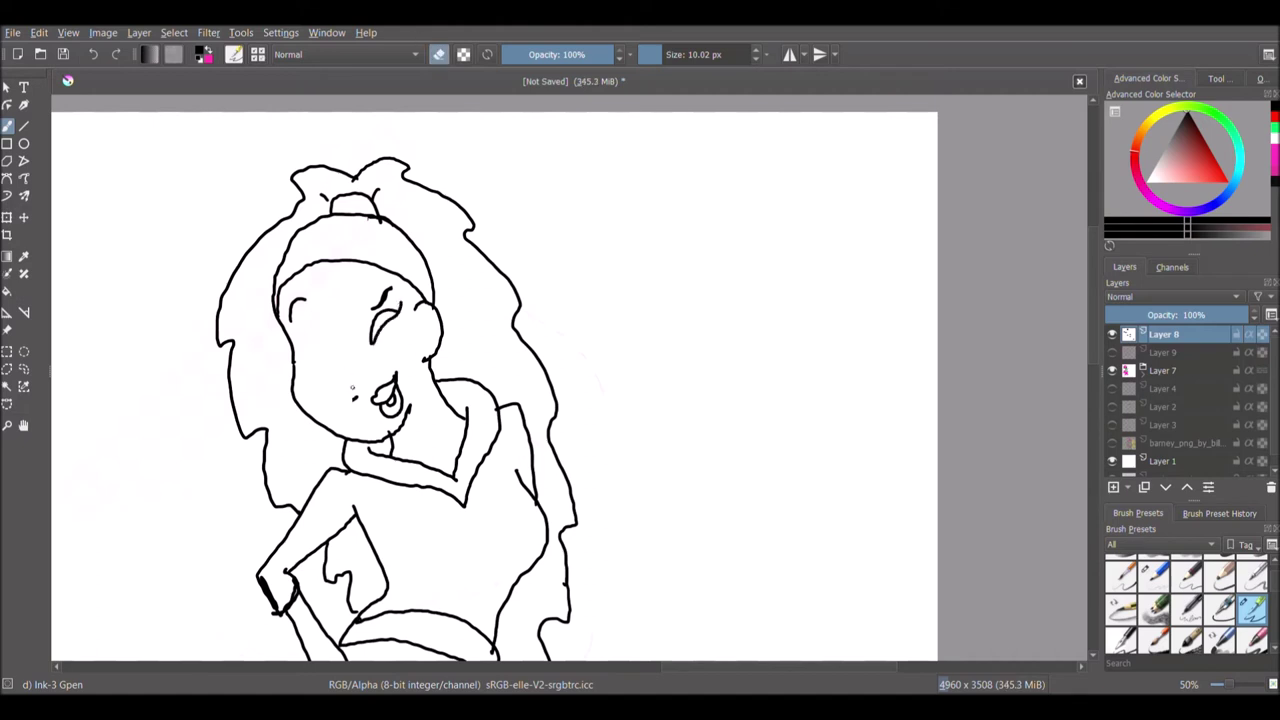
mouse_move(404, 312)
mouse_down()
mouse_move(372, 346)
mouse_move(374, 331)
mouse_up()
mouse_move(330, 332)
mouse_down()
mouse_move(298, 350)
mouse_move(330, 366)
mouse_up()
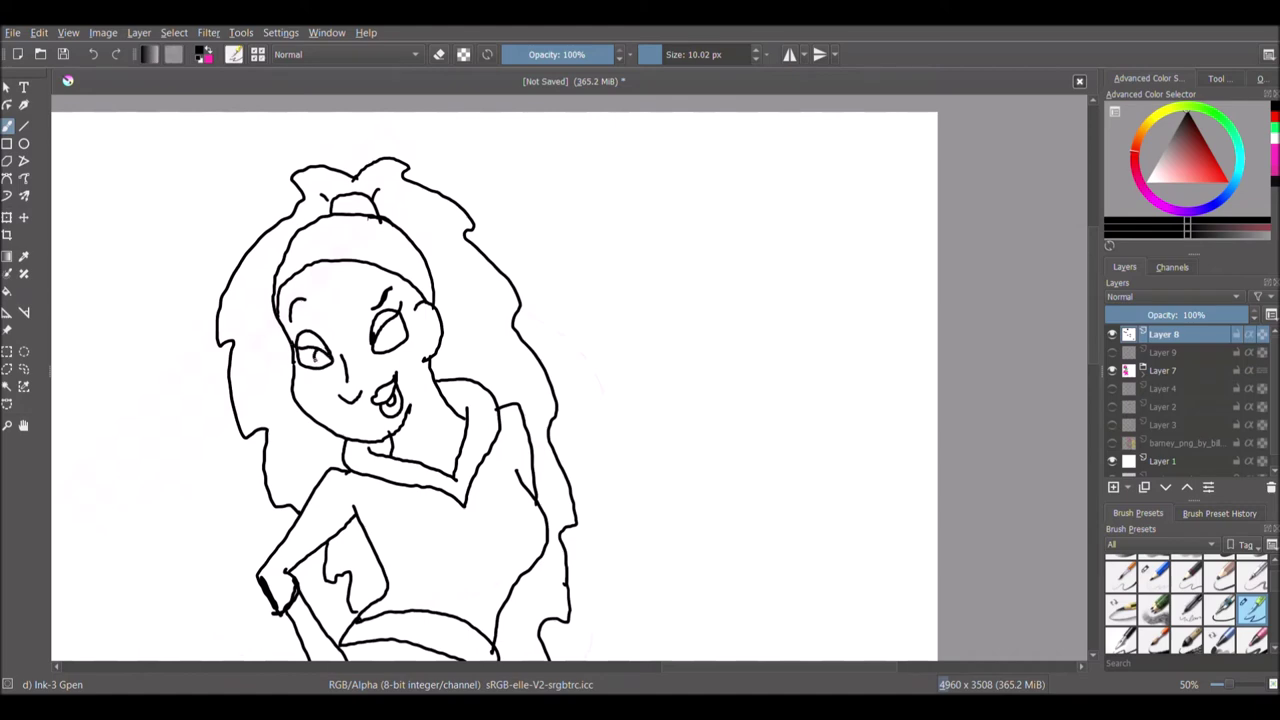
- Fill in the eyes' pupils and erase stray ink overlaps along the figure's outlines
drag(1094, 277, 1094, 362)
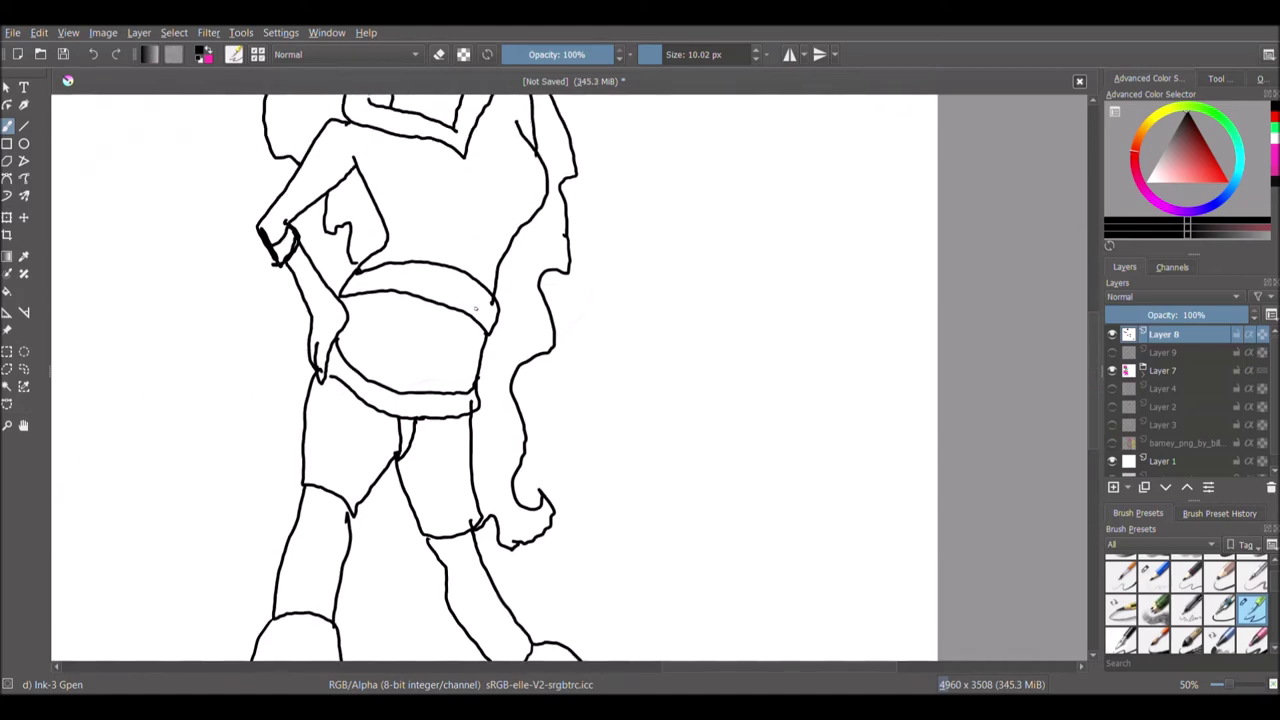
click(443, 54)
scroll(338, 368, down, 5)
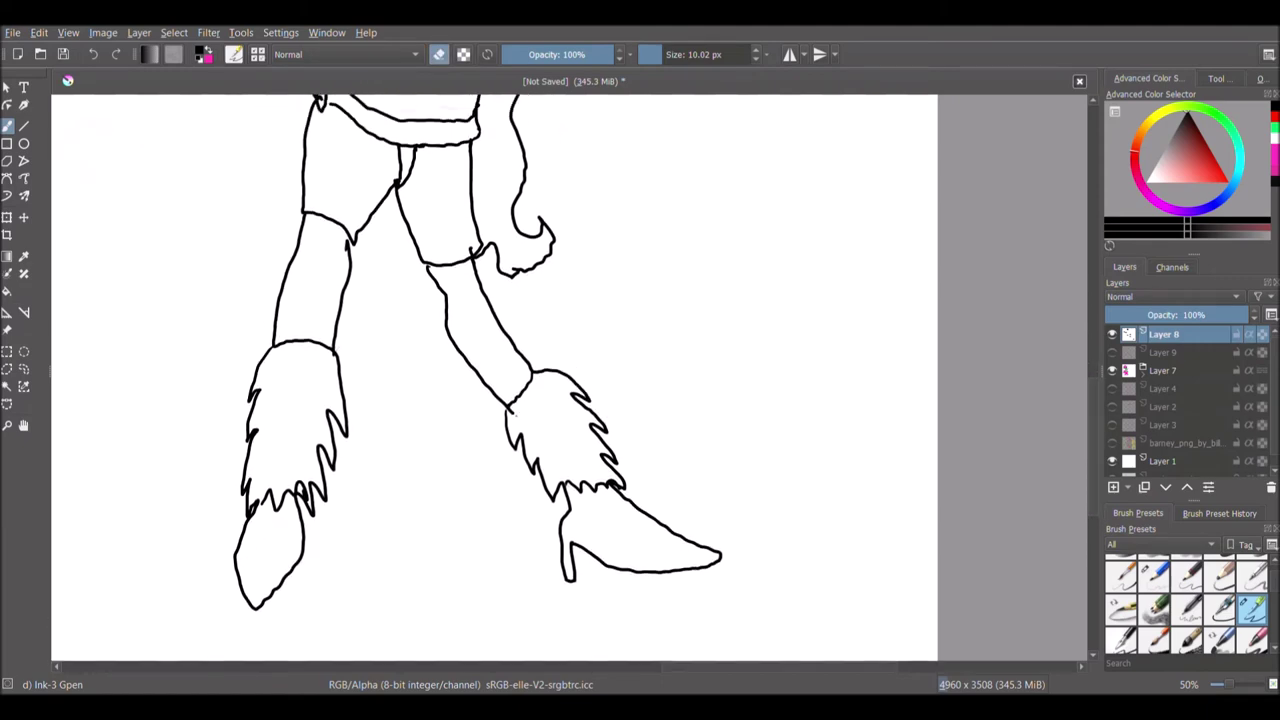
scroll(470, 250, up, 9)
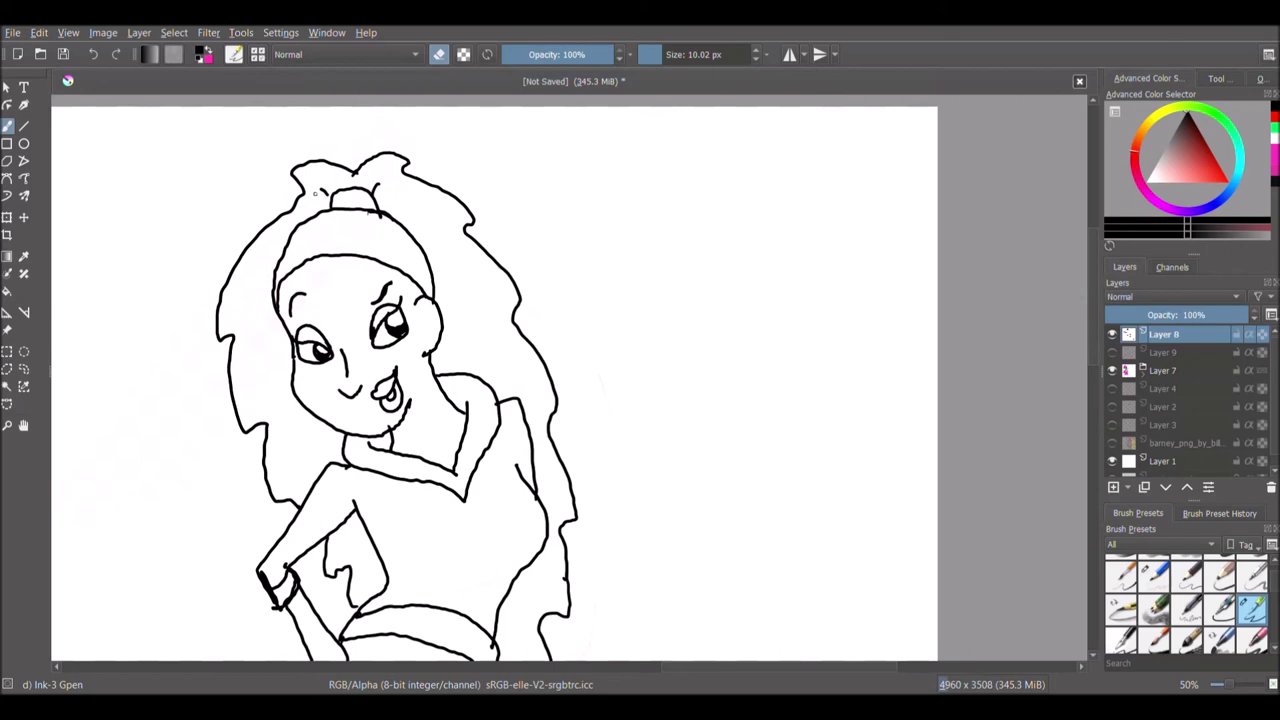
scroll(370, 321, down, 3)
scroll(370, 321, up, 5)
click(440, 54)
- Ink large double-lined hoop earrings on both sides of the face
scroll(285, 387, down, 10)
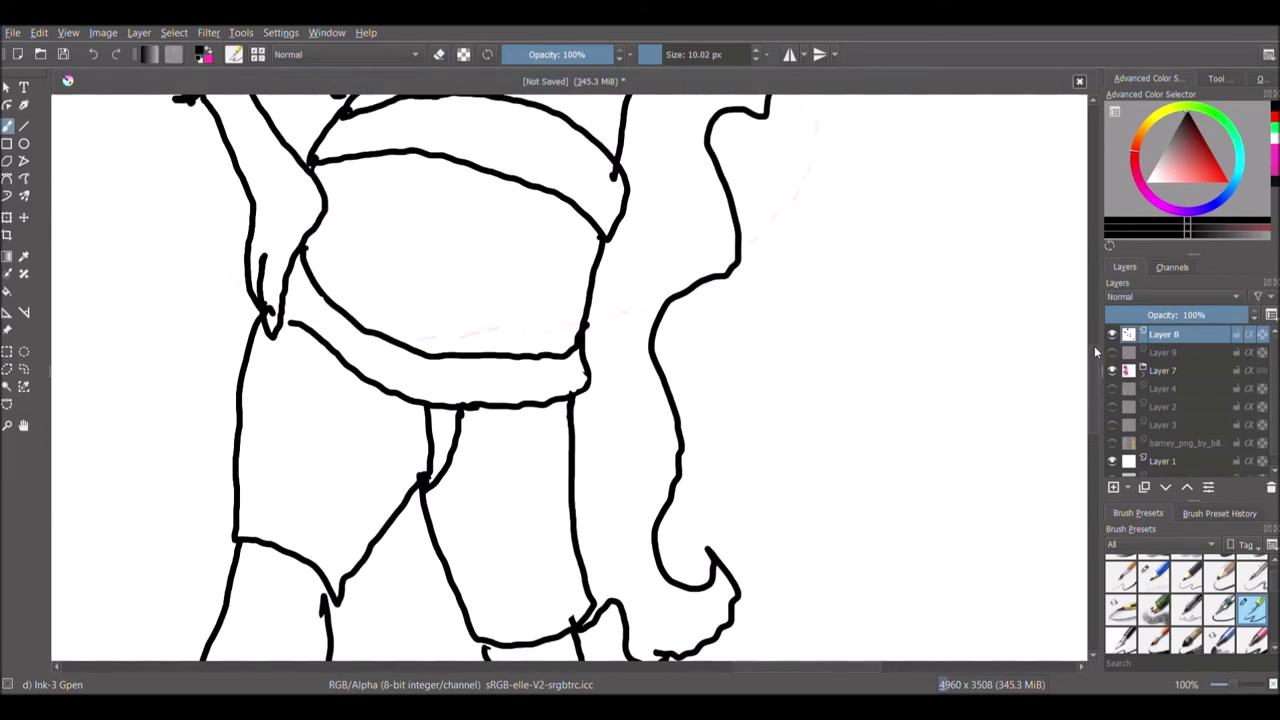
scroll(285, 387, up, 12)
scroll(288, 168, down, 8)
scroll(288, 168, up, 6)
mouse_move(308, 460)
mouse_down()
mouse_move(192, 414)
mouse_move(217, 387)
mouse_move(290, 447)
mouse_up()
mouse_move(512, 278)
mouse_down()
mouse_move(572, 314)
mouse_move(440, 360)
mouse_move(510, 283)
mouse_move(540, 435)
mouse_move(512, 270)
mouse_up()
key(ctrl+z)
mouse_move(469, 292)
mouse_down()
mouse_move(466, 332)
mouse_move(550, 350)
mouse_move(510, 283)
mouse_up()
- Clean up rough line ends around the sleeve cuff, waist, legs and furry leg warmers with the eraser and ink pen
key(e)
scroll(270, 306, down, 3)
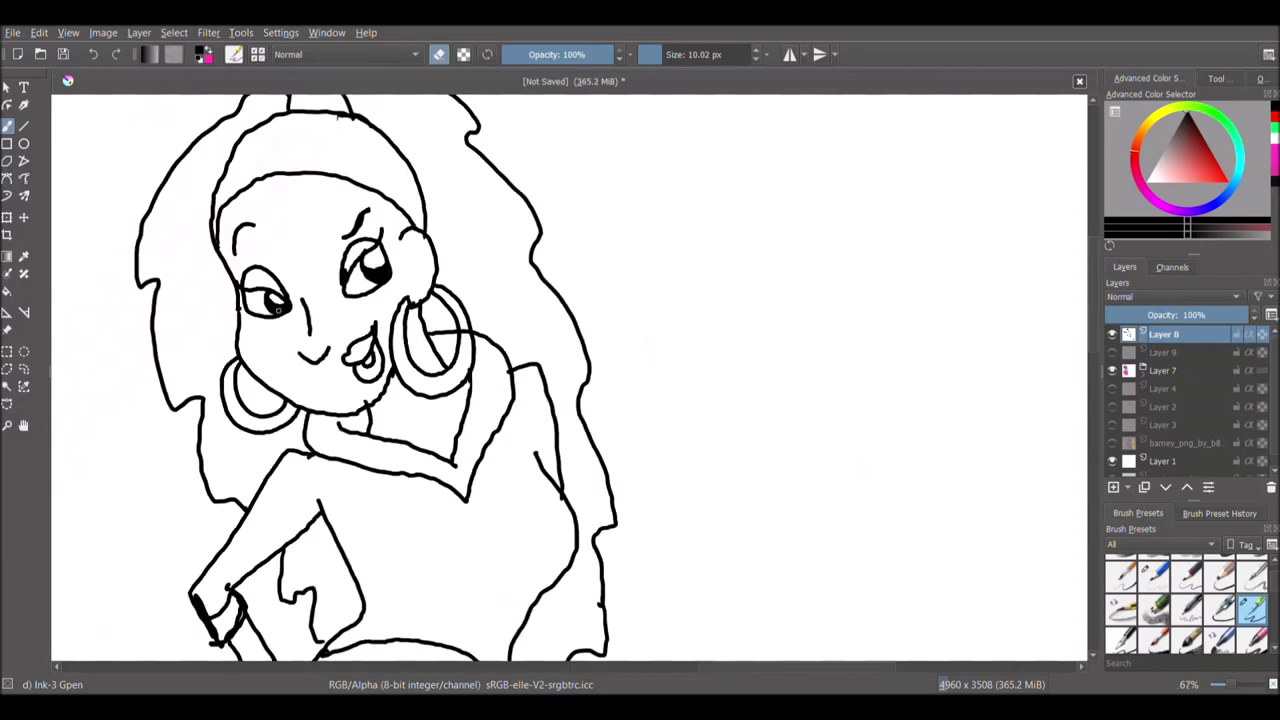
scroll(278, 308, up, 4)
drag(1092, 289, 1097, 375)
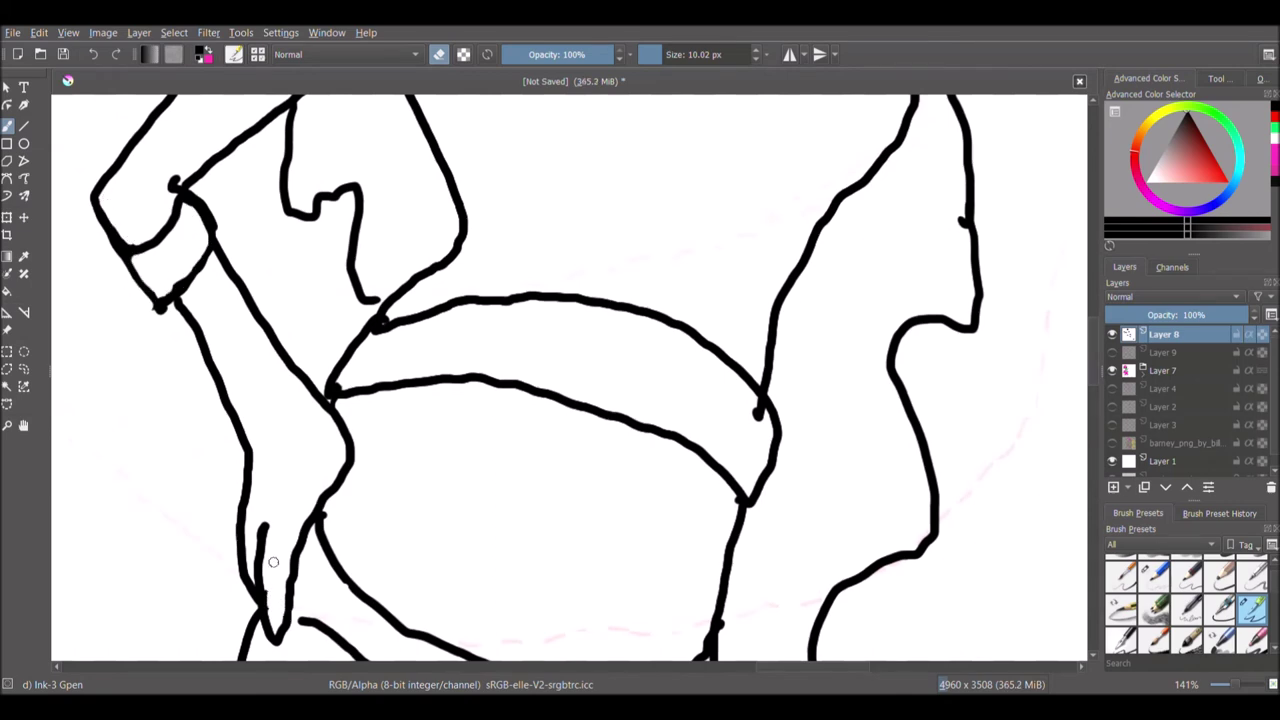
scroll(755, 414, down, 5)
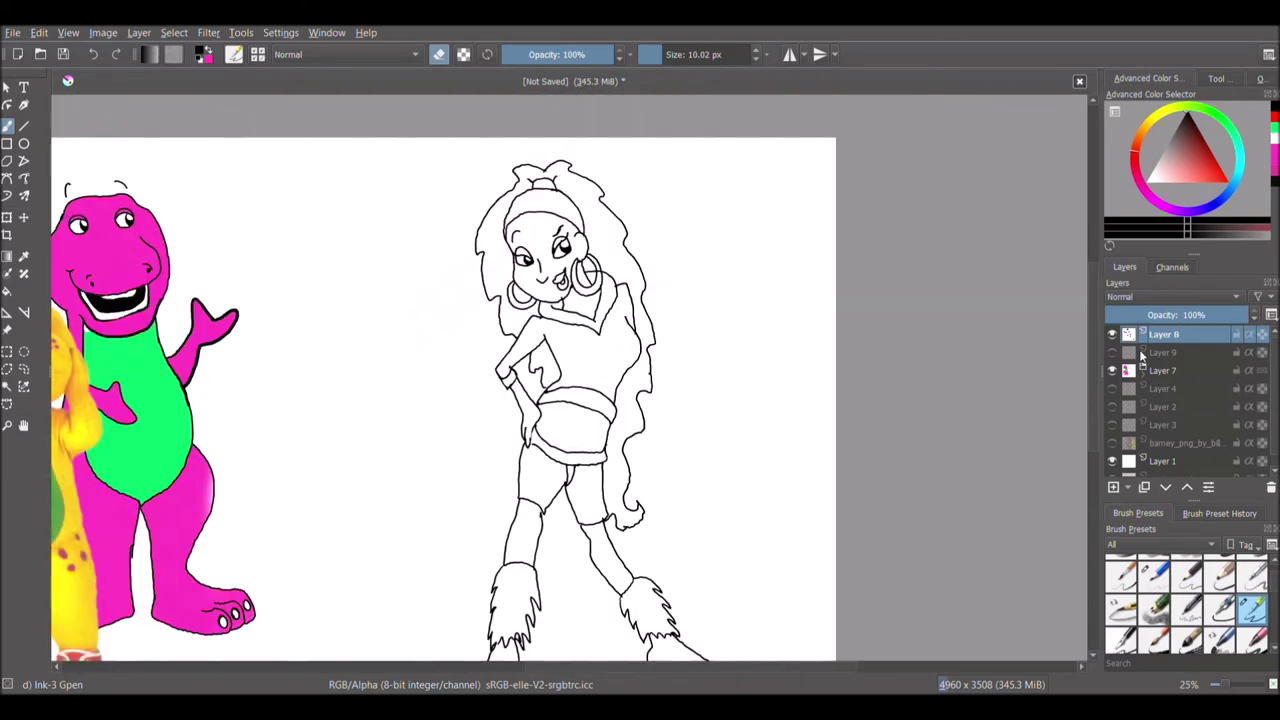
scroll(375, 362, up, 4)
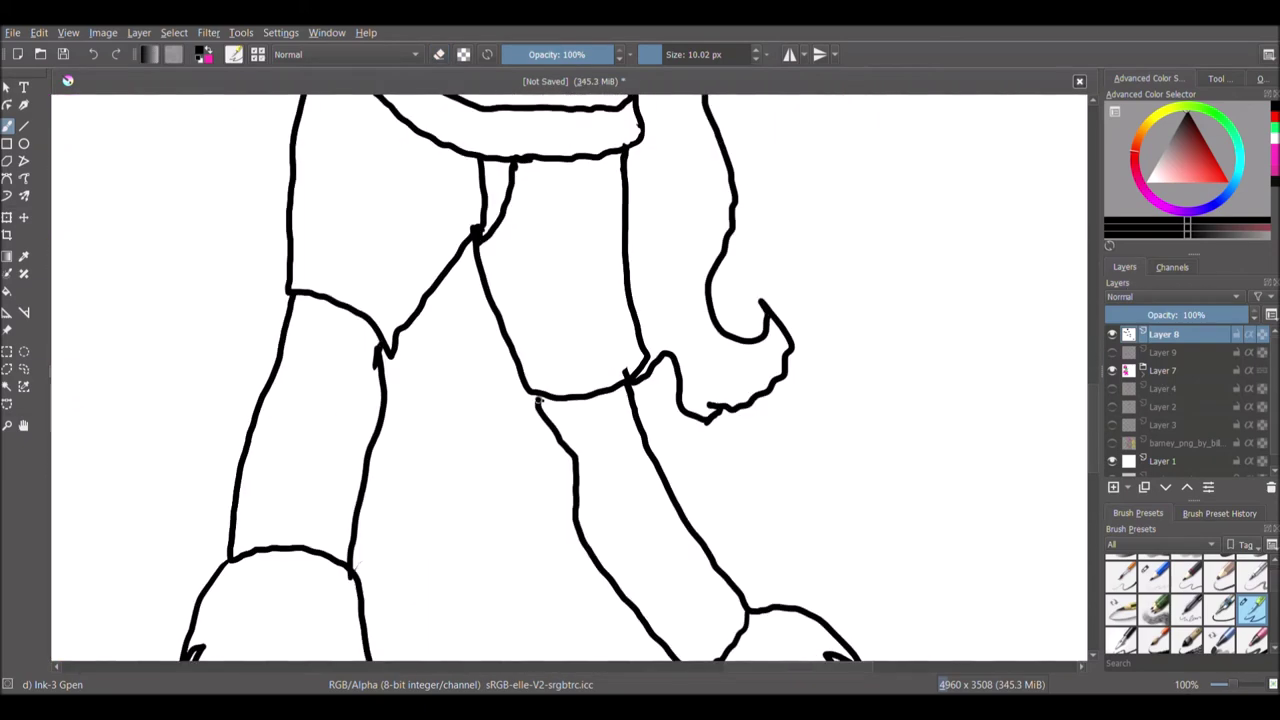
drag(1094, 458, 1095, 527)
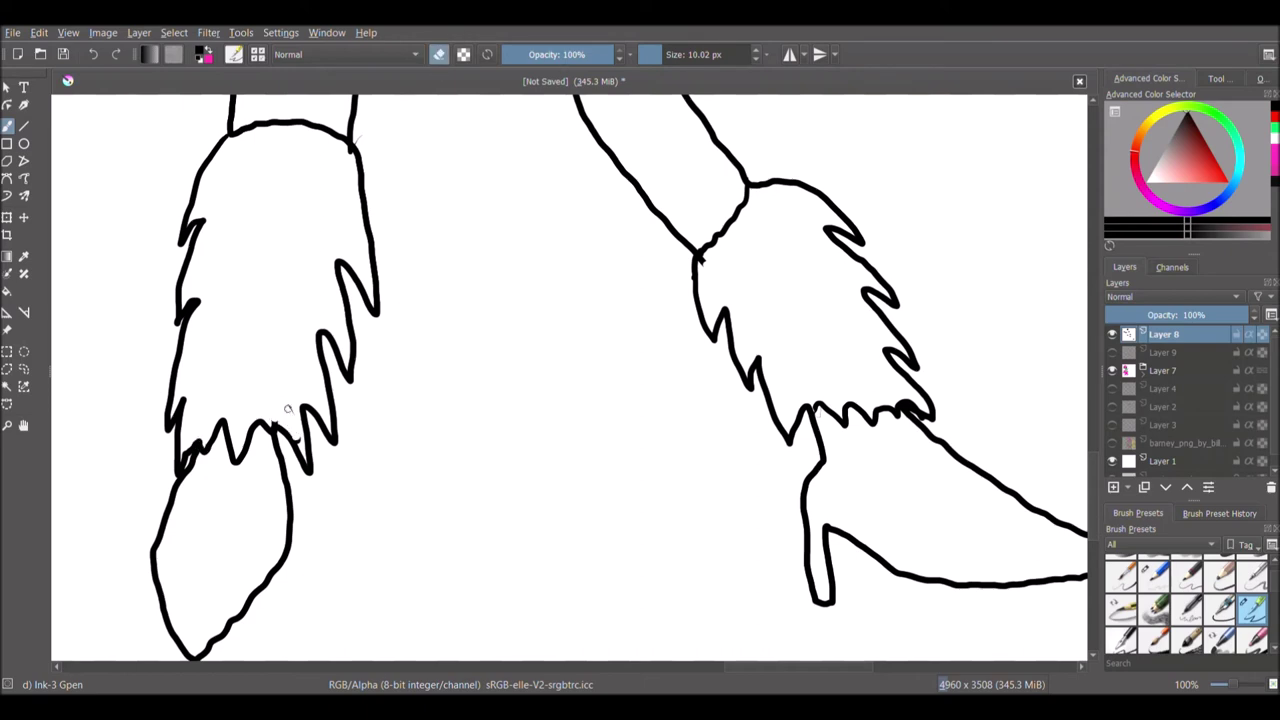
drag(1095, 484, 1119, 264)
- Set the brush size to 7.04 px and touch up the linework, including the hem bands on the shorts
click(695, 59)
click(438, 56)
scroll(399, 344, down, 2)
scroll(399, 344, up, 4)
drag(663, 60, 659, 58)
click(441, 54)
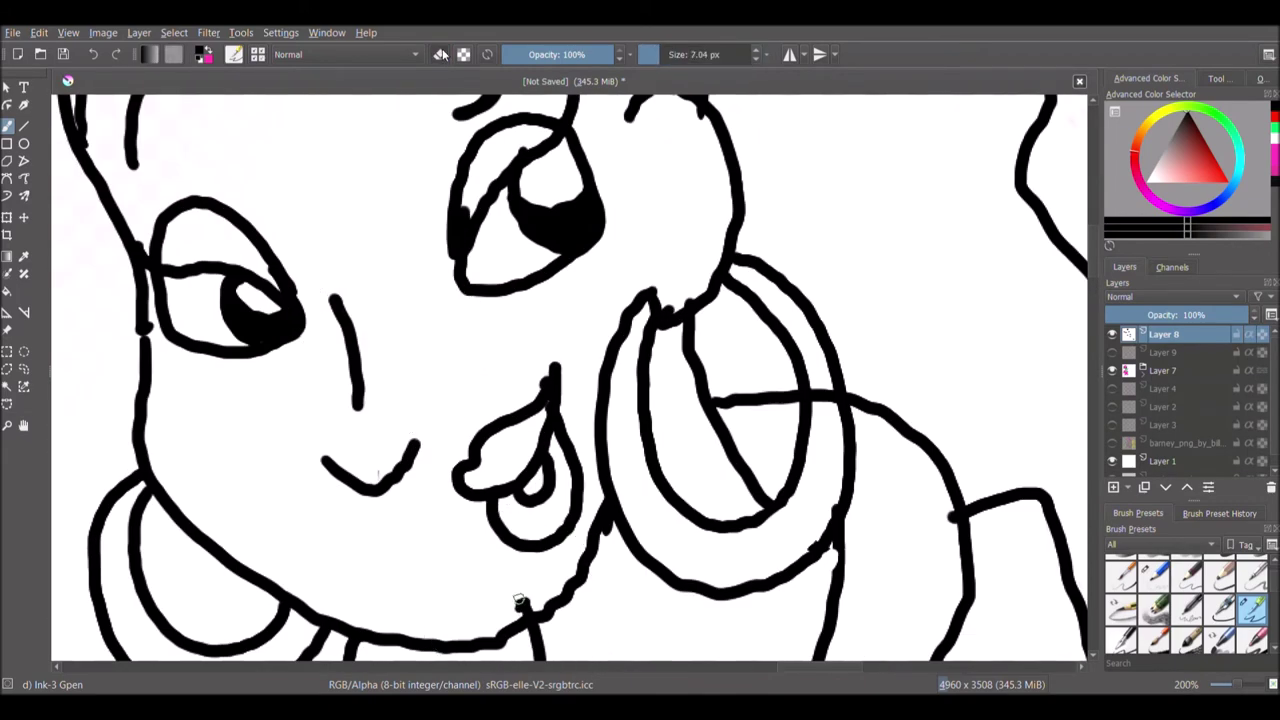
scroll(490, 600, down, 2)
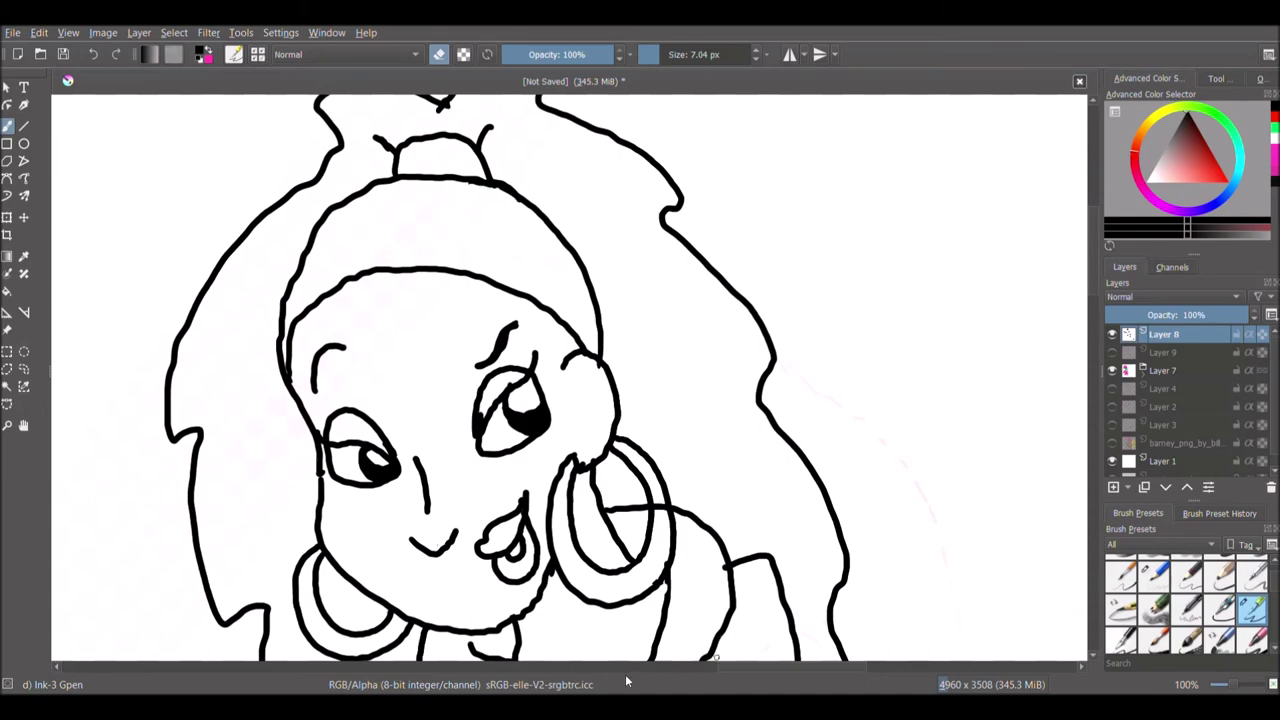
drag(1094, 258, 1112, 341)
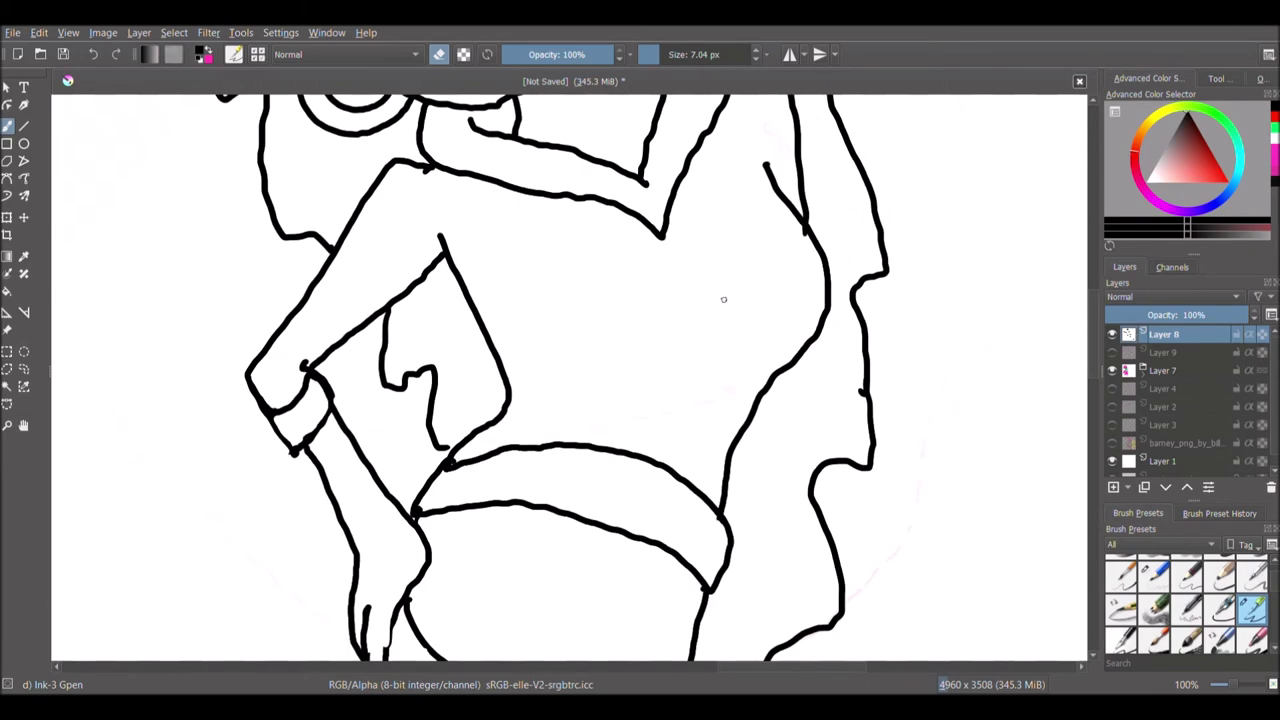
scroll(711, 306, down, 4)
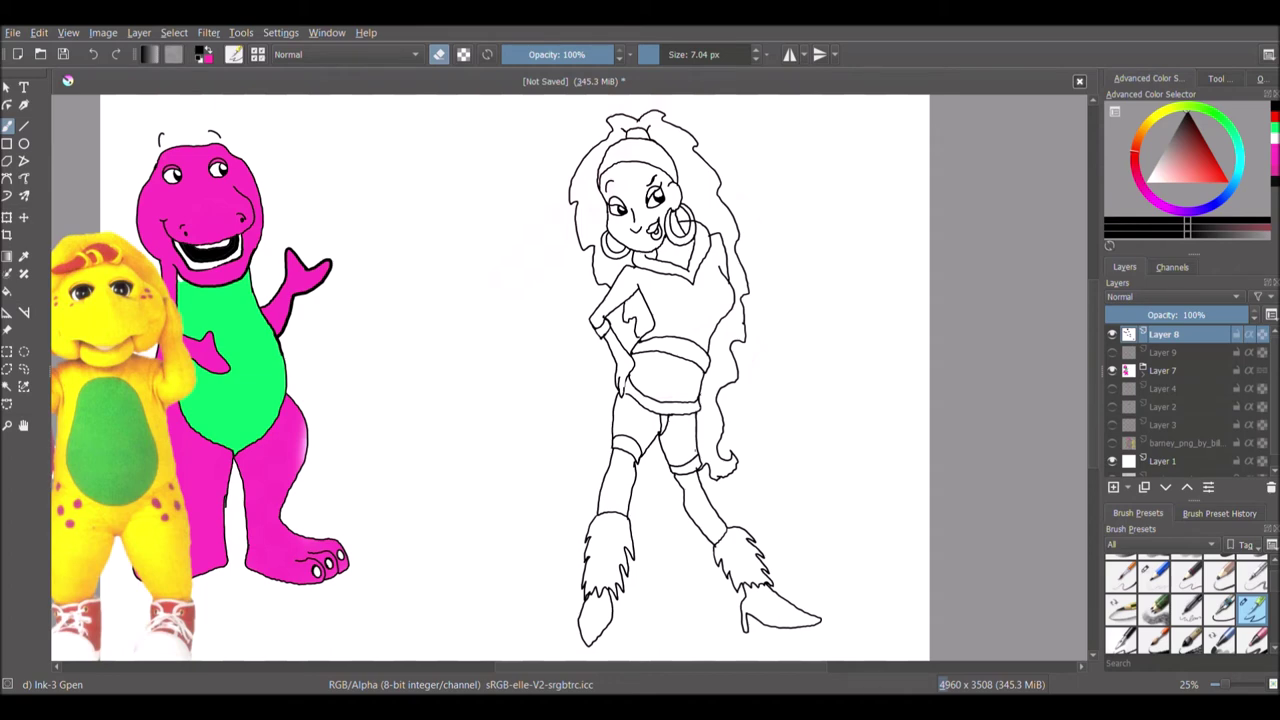
- Add a new layer above Layer 8 and select the figure's bare skin areas, including both legs, with the contiguous selection tool
click(7, 387)
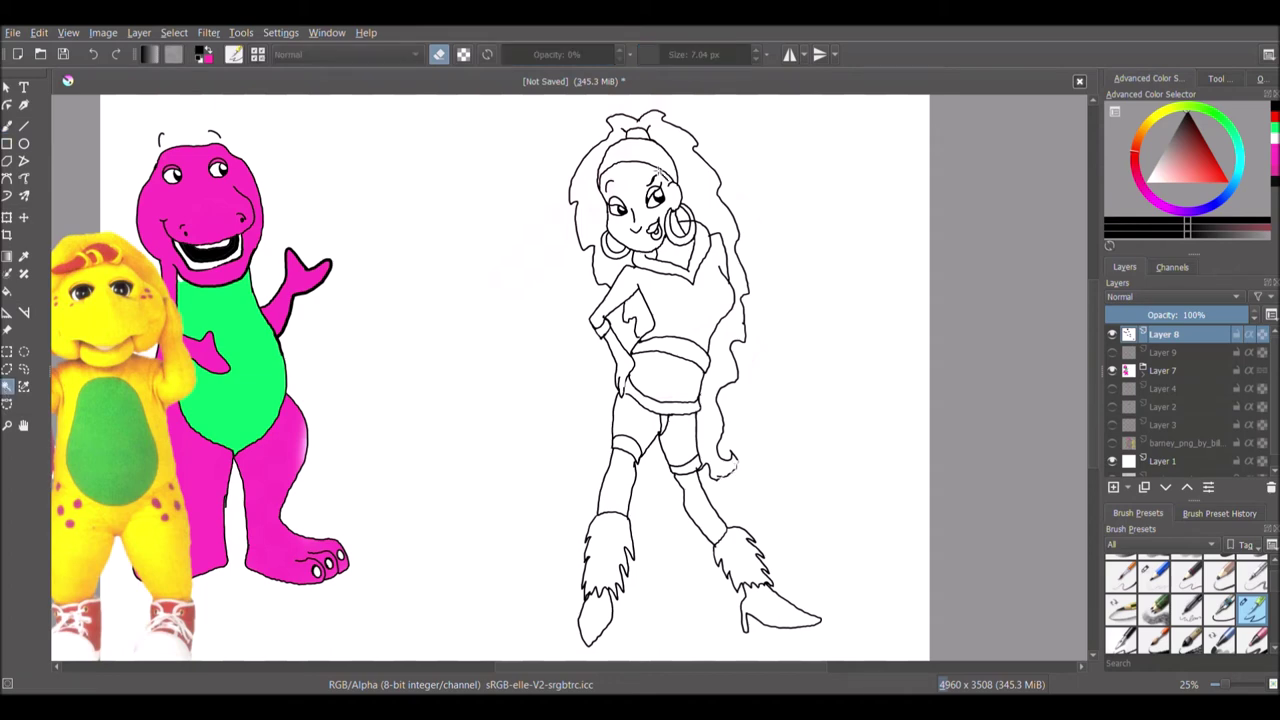
click(1113, 487)
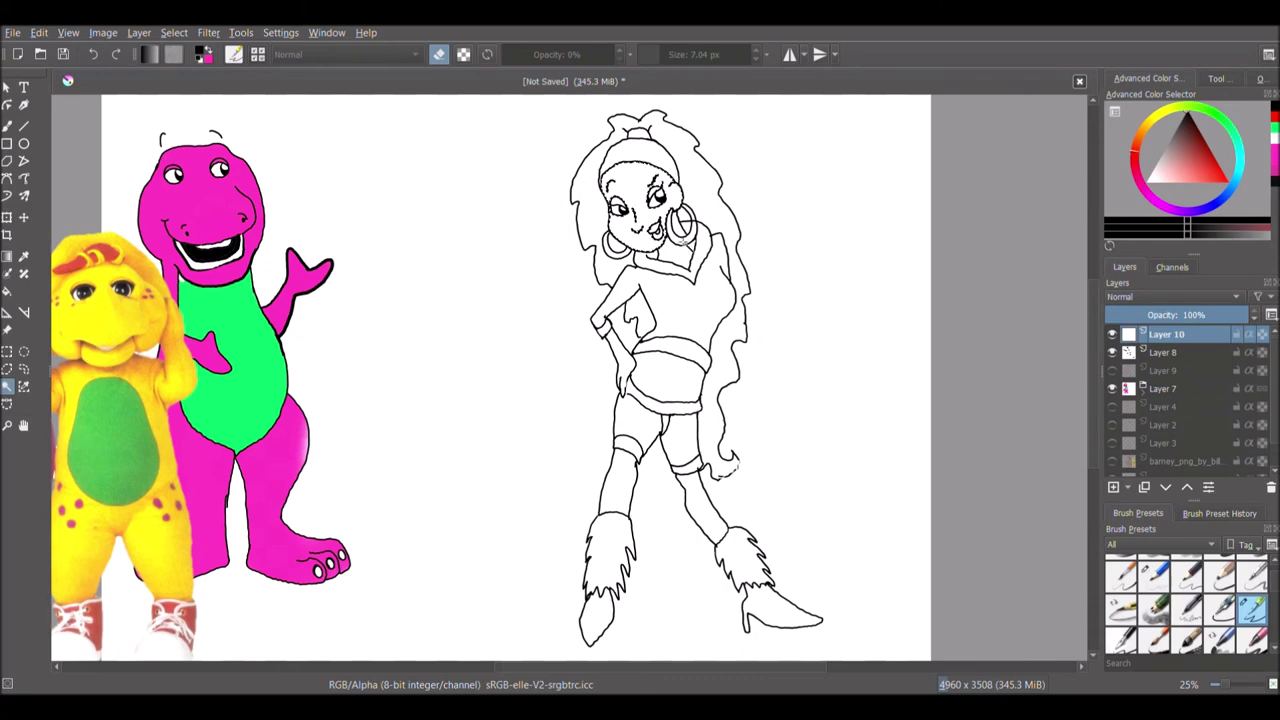
click(618, 485)
click(709, 510)
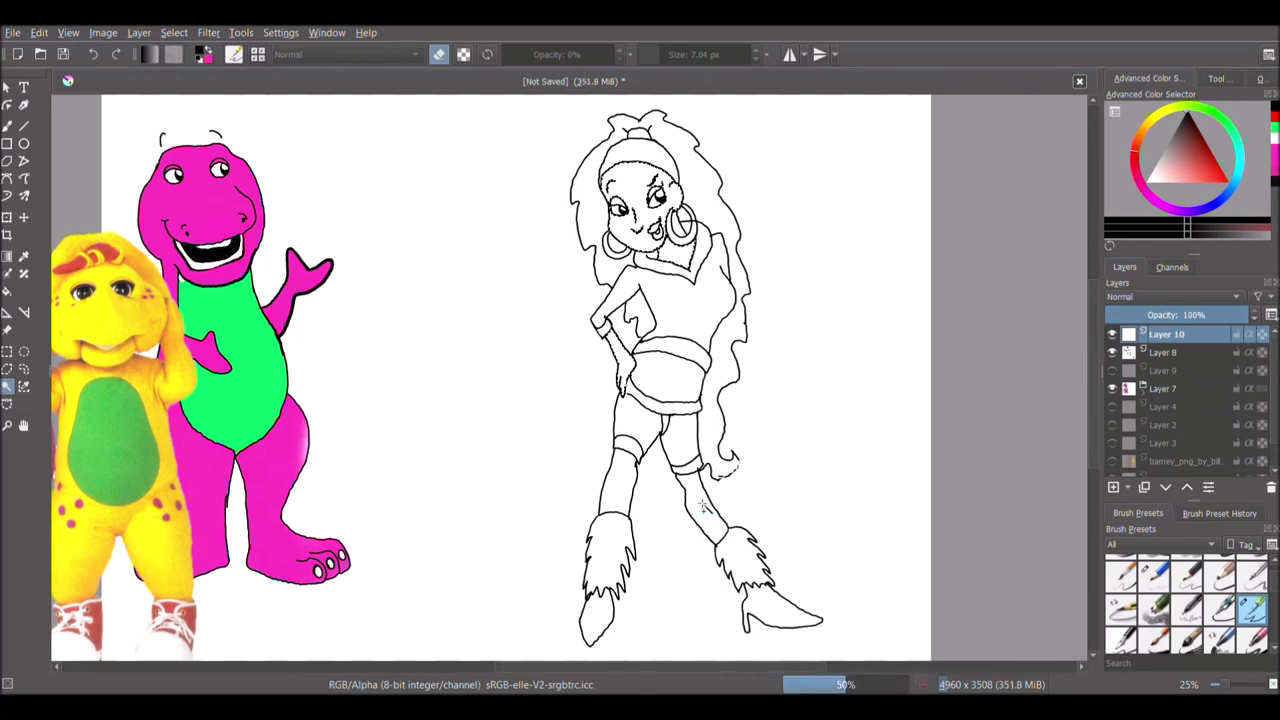
- Paint the selected face, neck, hand and legs light orange with the Airbrush Soft brush at 471.72 px
click(1146, 127)
click(1200, 178)
click(1204, 179)
click(1195, 177)
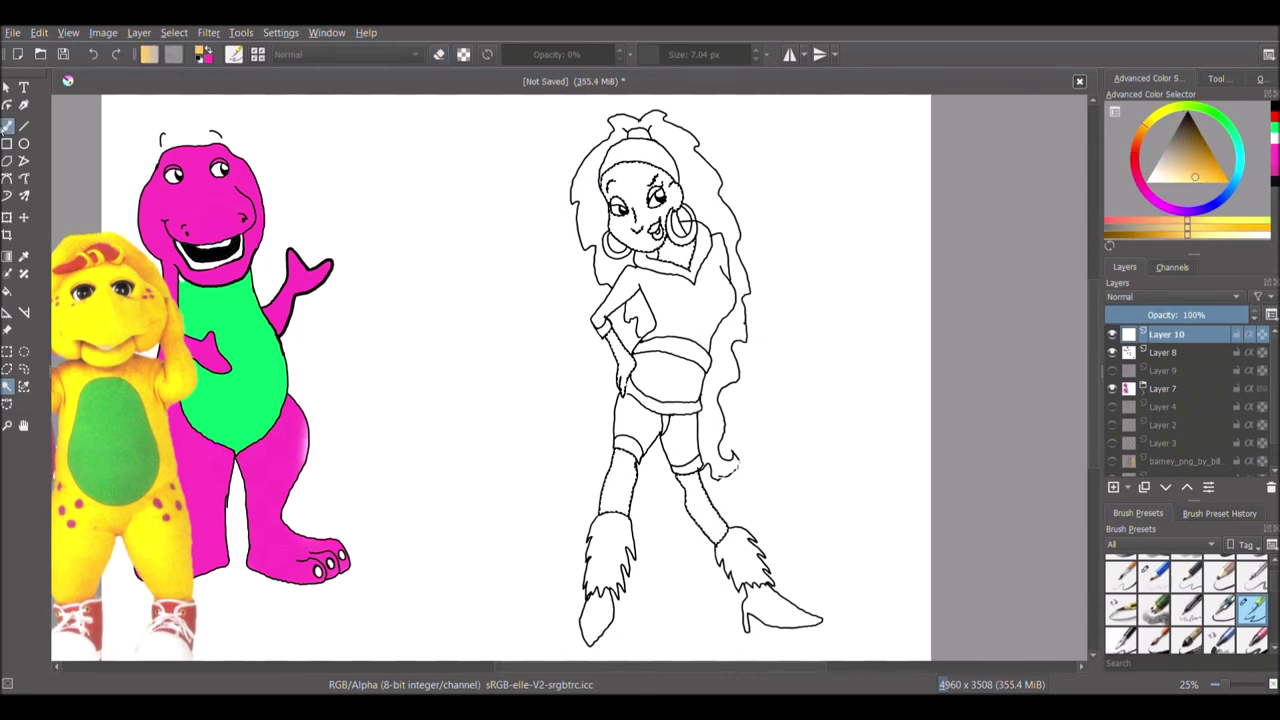
click(7, 126)
scroll(1252, 565, up, 1)
click(1219, 566)
drag(634, 184, 672, 250)
drag(611, 346, 626, 384)
drag(622, 466, 602, 550)
drag(695, 490, 706, 563)
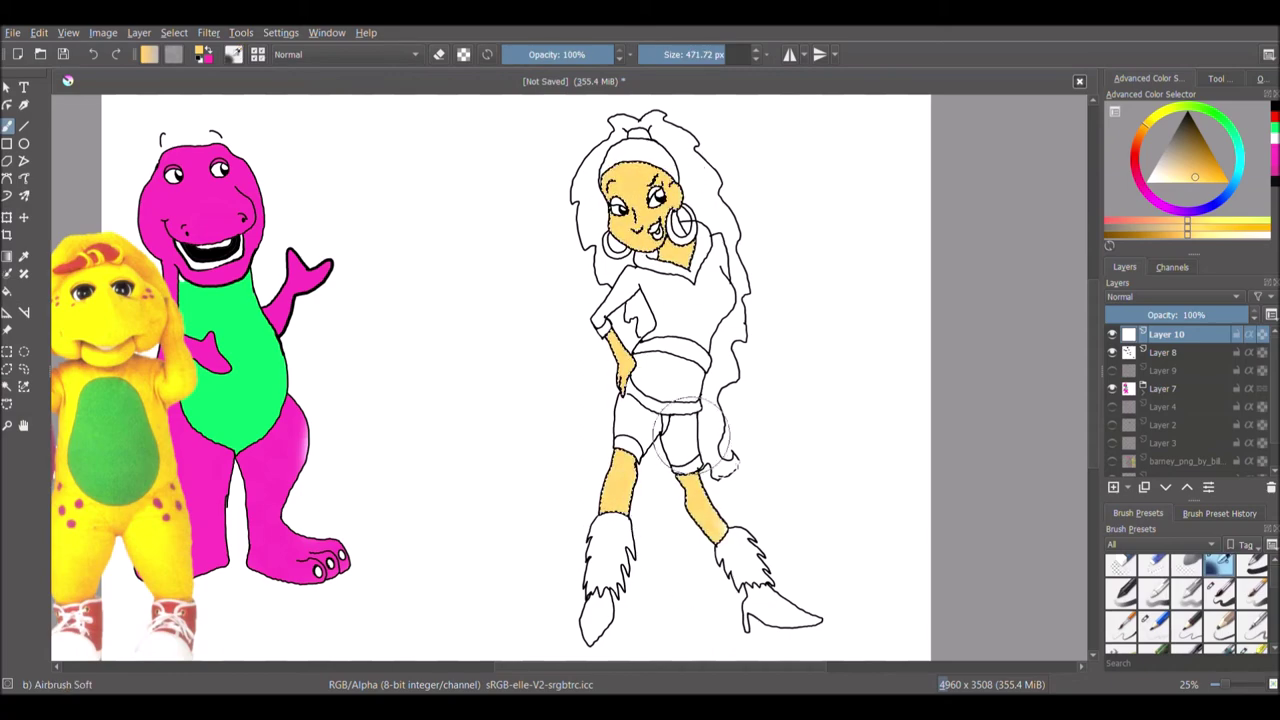
- Select the unpainted neck area inside the large hoop earring and paint it the same light orange
click(8, 387)
click(684, 223)
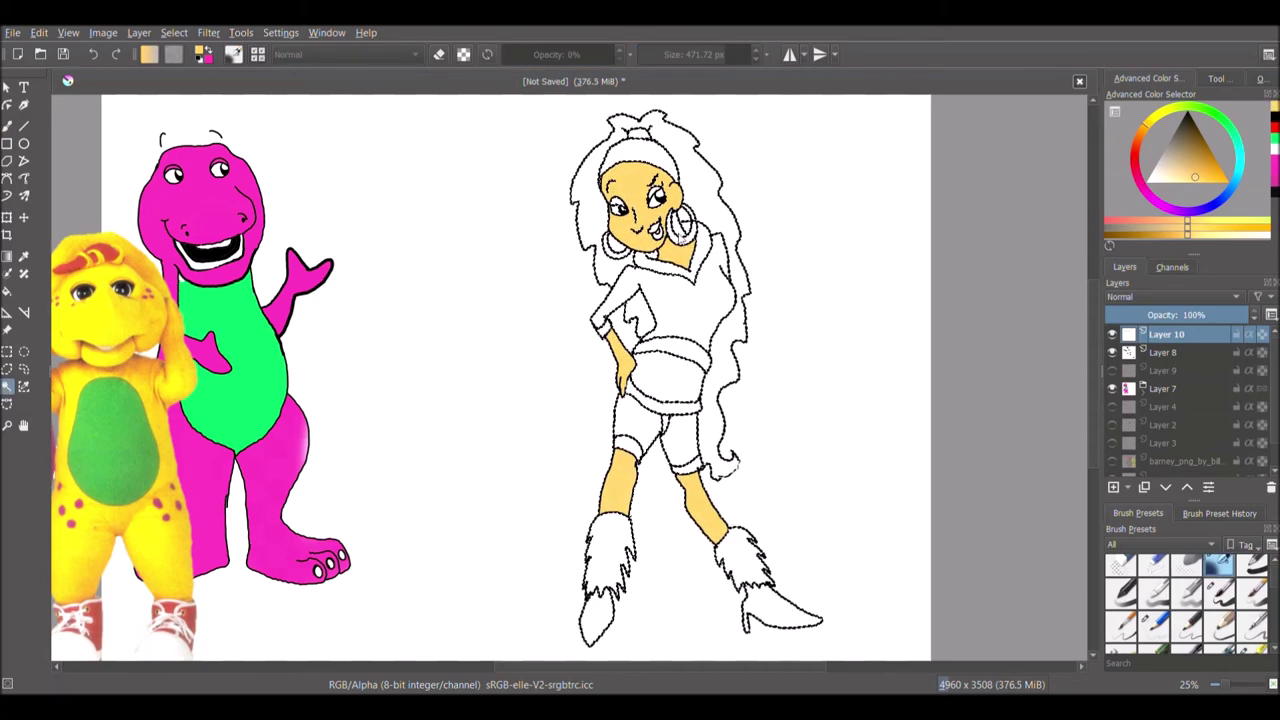
scroll(700, 240, up, 3)
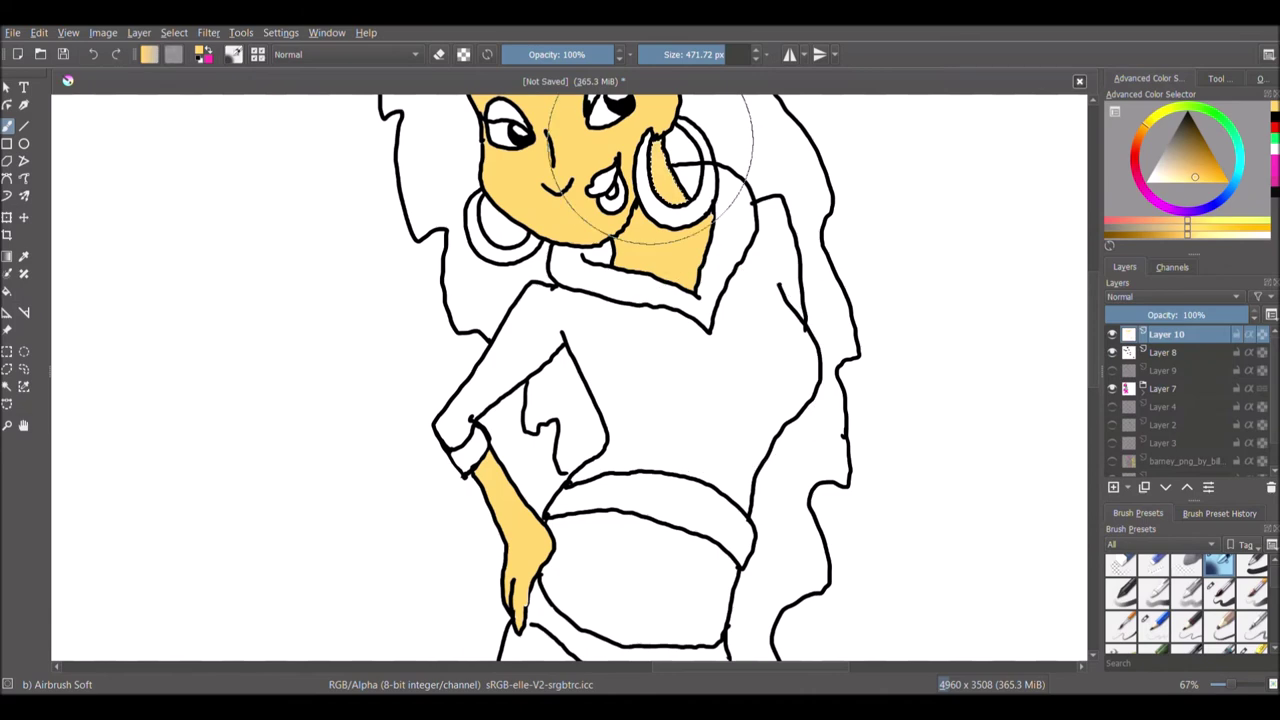
- Select the sweater's collar, cuff and waistband and paint them magenta
click(643, 288)
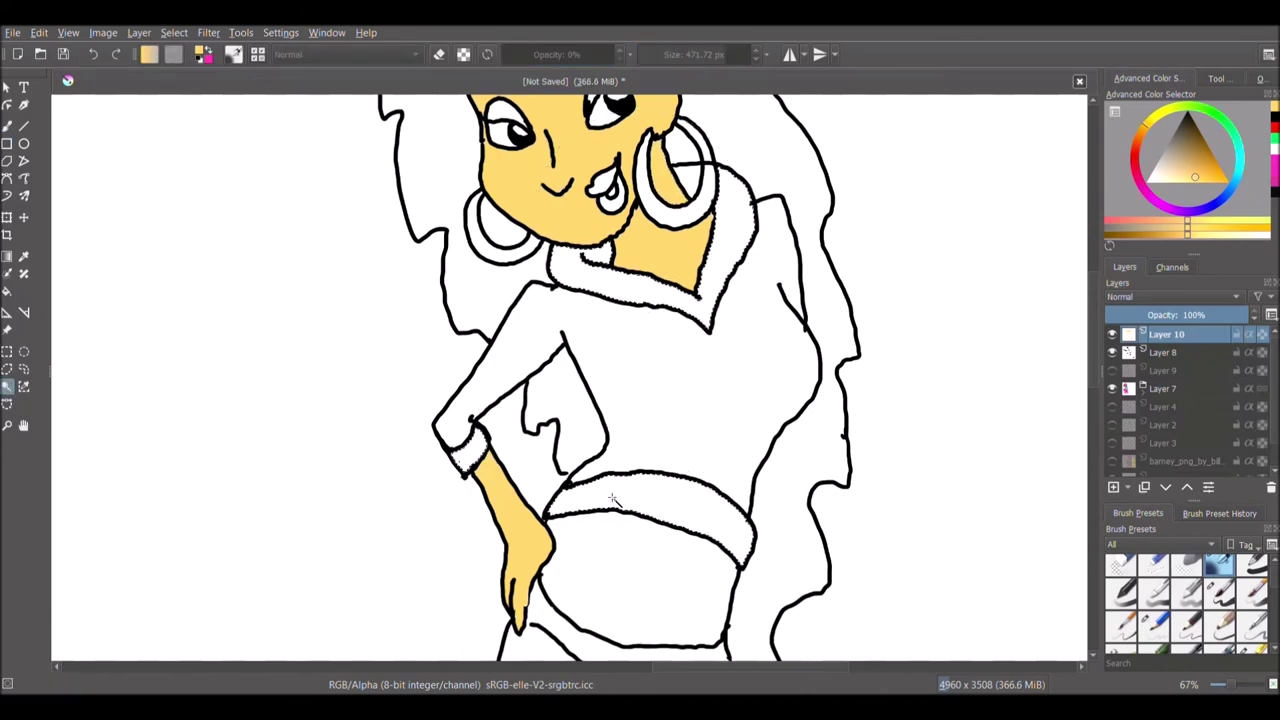
click(1187, 210)
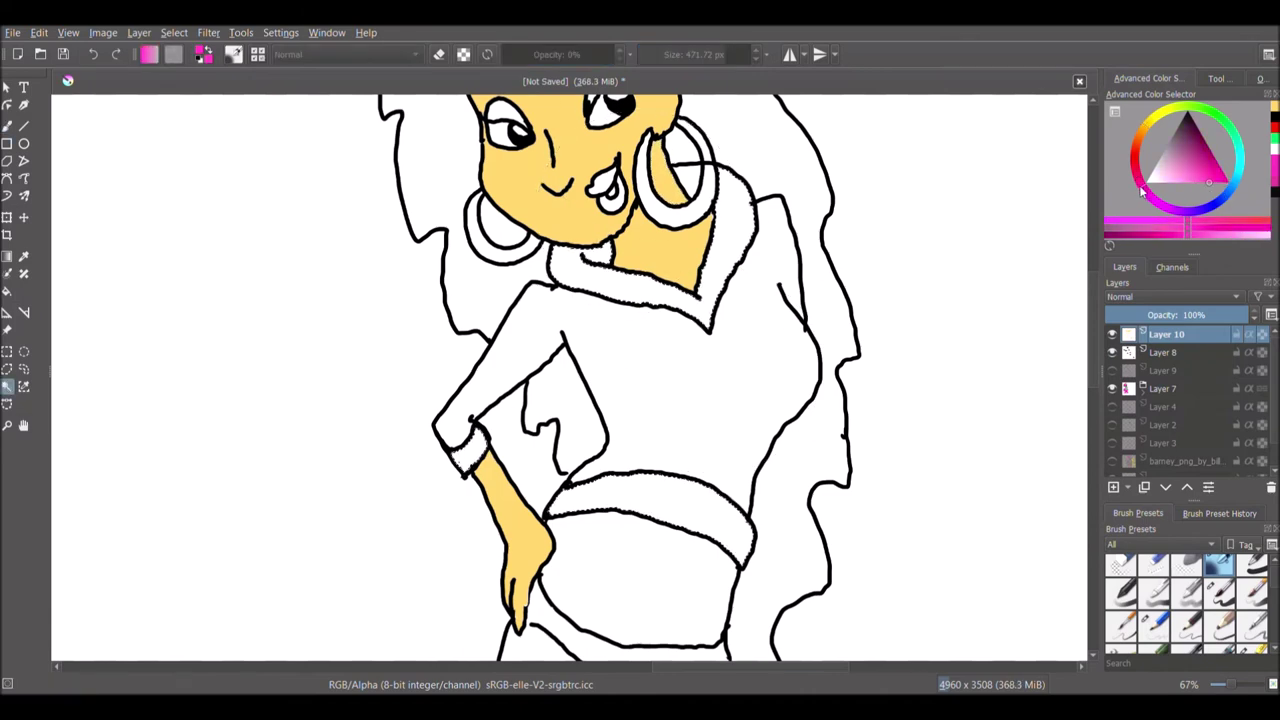
key(b)
mouse_move(595, 290)
mouse_down()
mouse_move(631, 423)
mouse_move(765, 548)
mouse_up()
mouse_move(1092, 360)
mouse_down()
mouse_move(1070, 541)
mouse_move(1079, 348)
mouse_up()
- Select the sweater's body and sleeves and paint them bright yellow
click(8, 387)
click(662, 412)
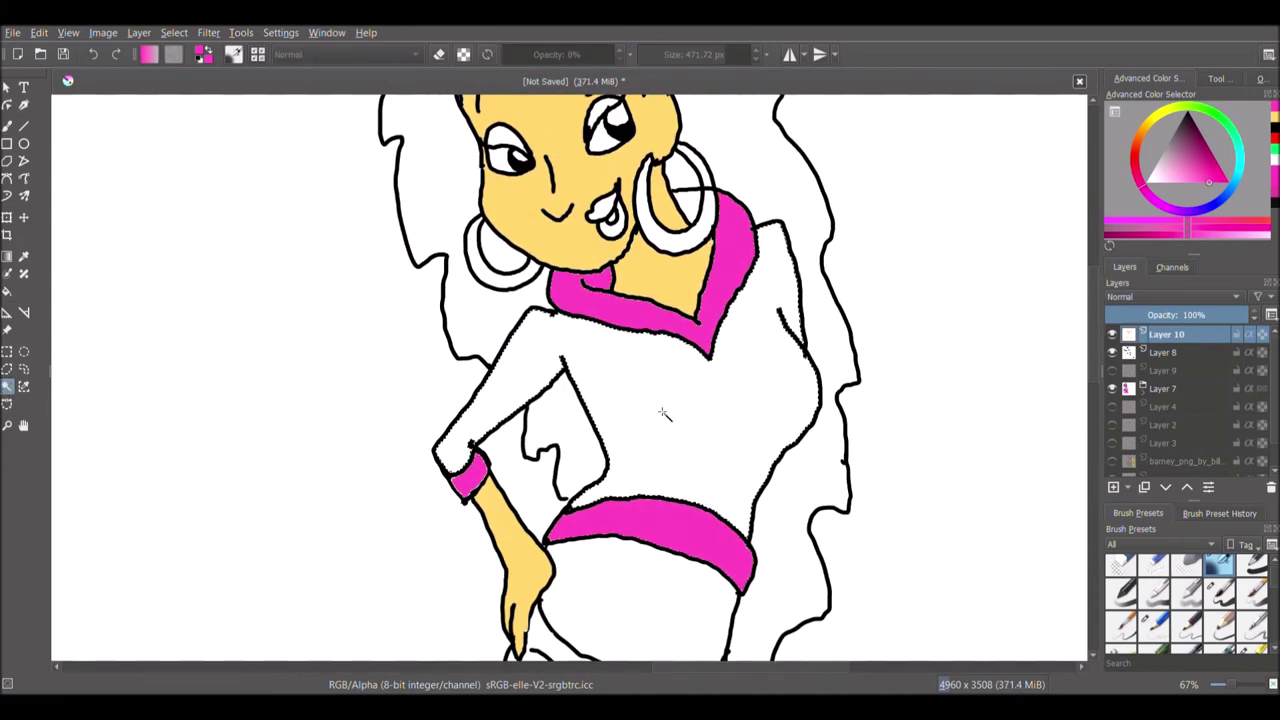
click(1159, 114)
click(8, 126)
mouse_move(542, 335)
mouse_down()
mouse_move(494, 420)
mouse_move(820, 369)
mouse_move(814, 409)
mouse_move(835, 367)
mouse_up()
- Close the gap in the hair outline's curled lower tip on Layer 8 with the black Basic-5 Size brush at 23.75 px
scroll(734, 367, down, 3)
scroll(730, 362, up, 1)
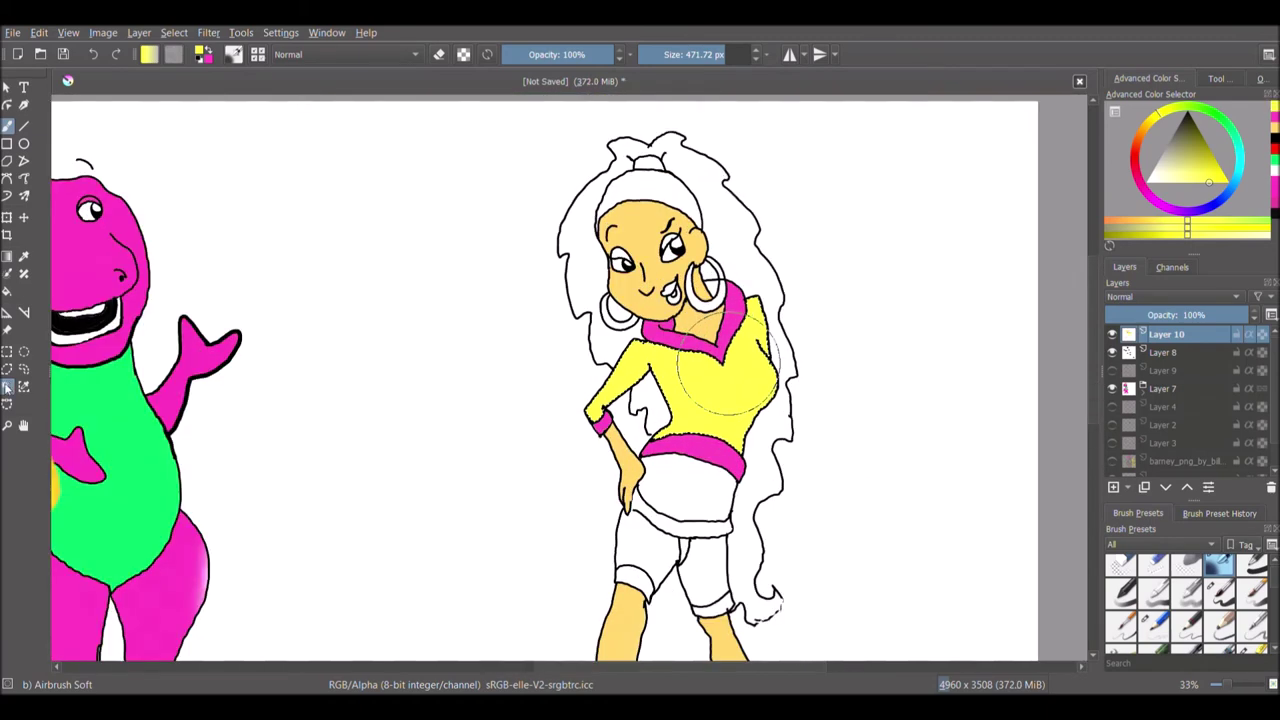
click(8, 387)
click(728, 218)
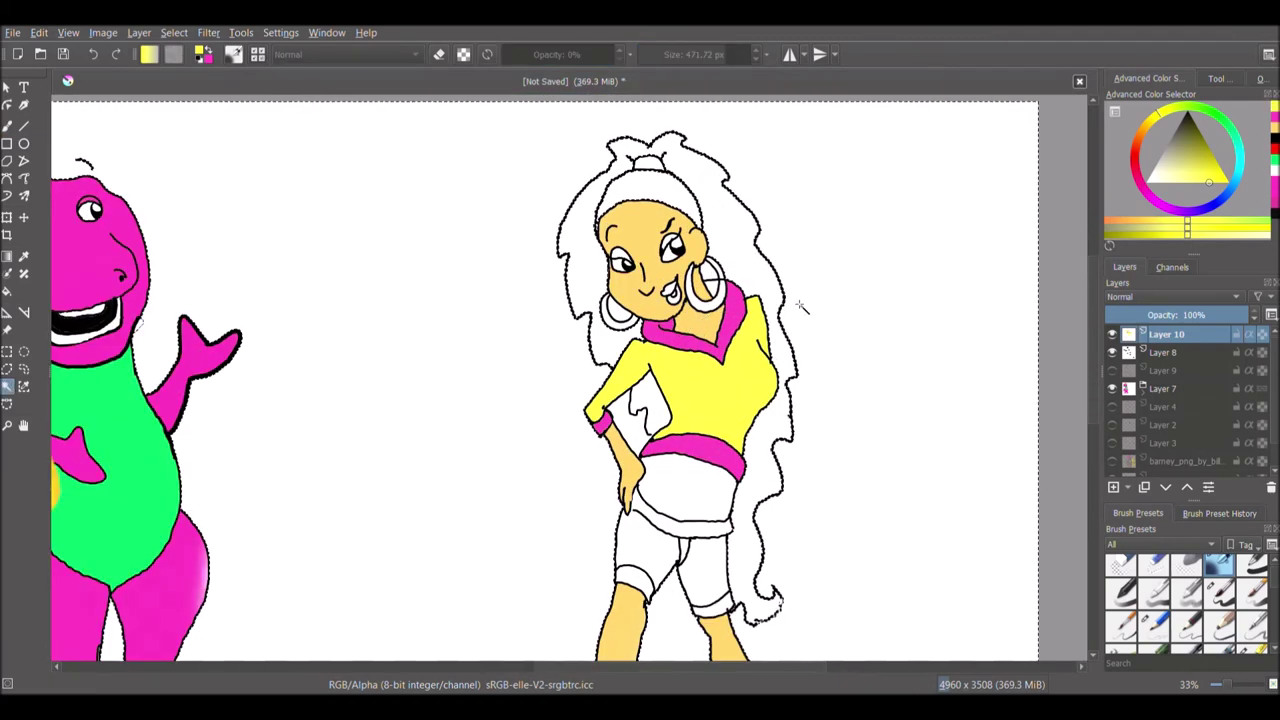
click(1163, 352)
click(1218, 593)
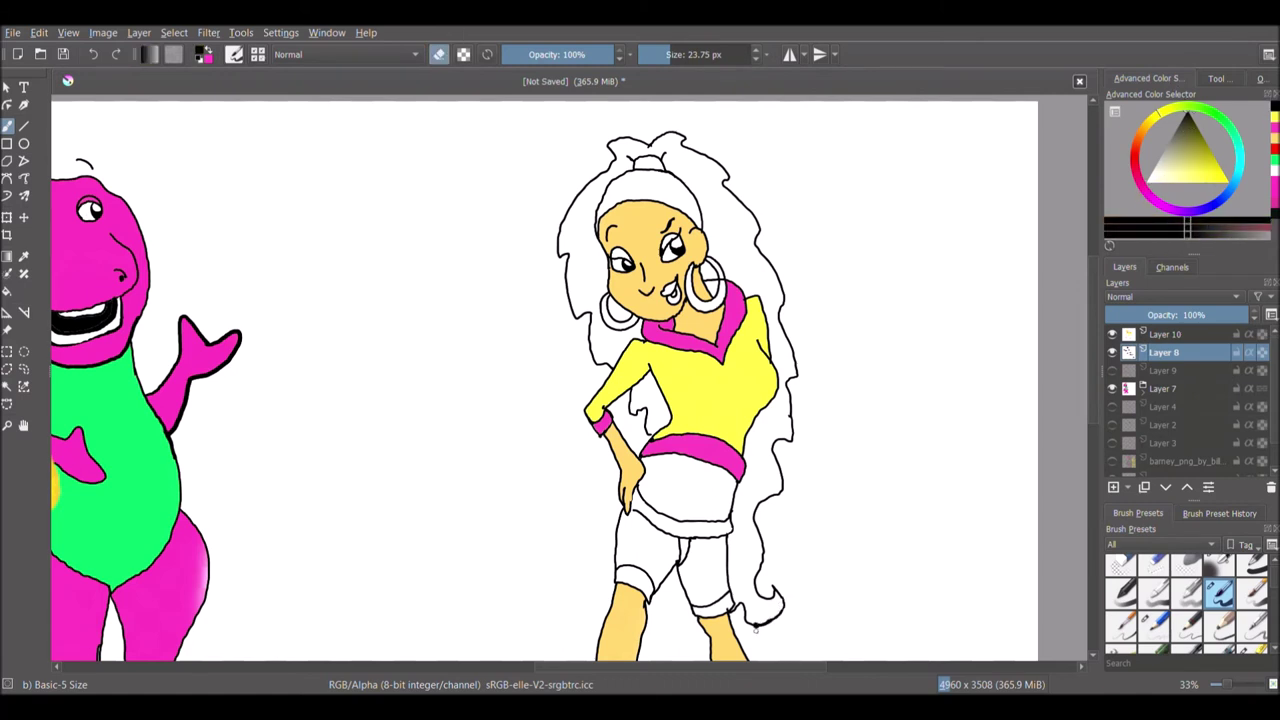
click(8, 388)
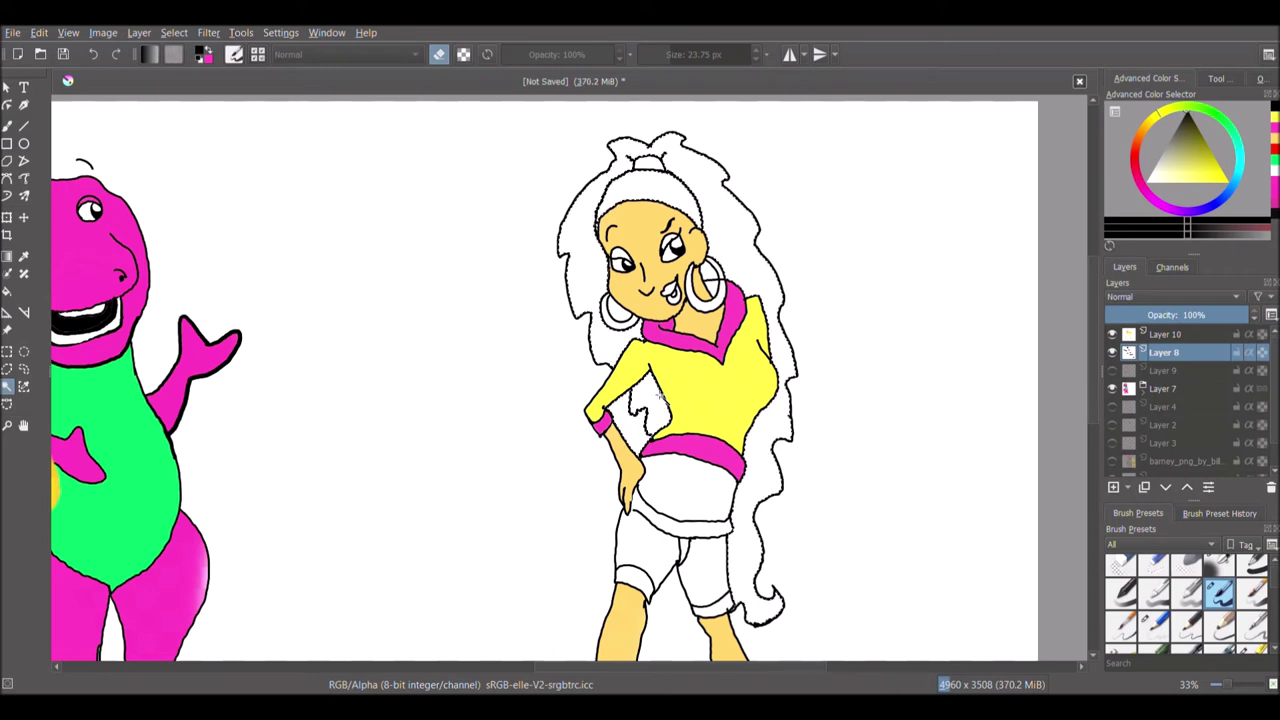
key(b)
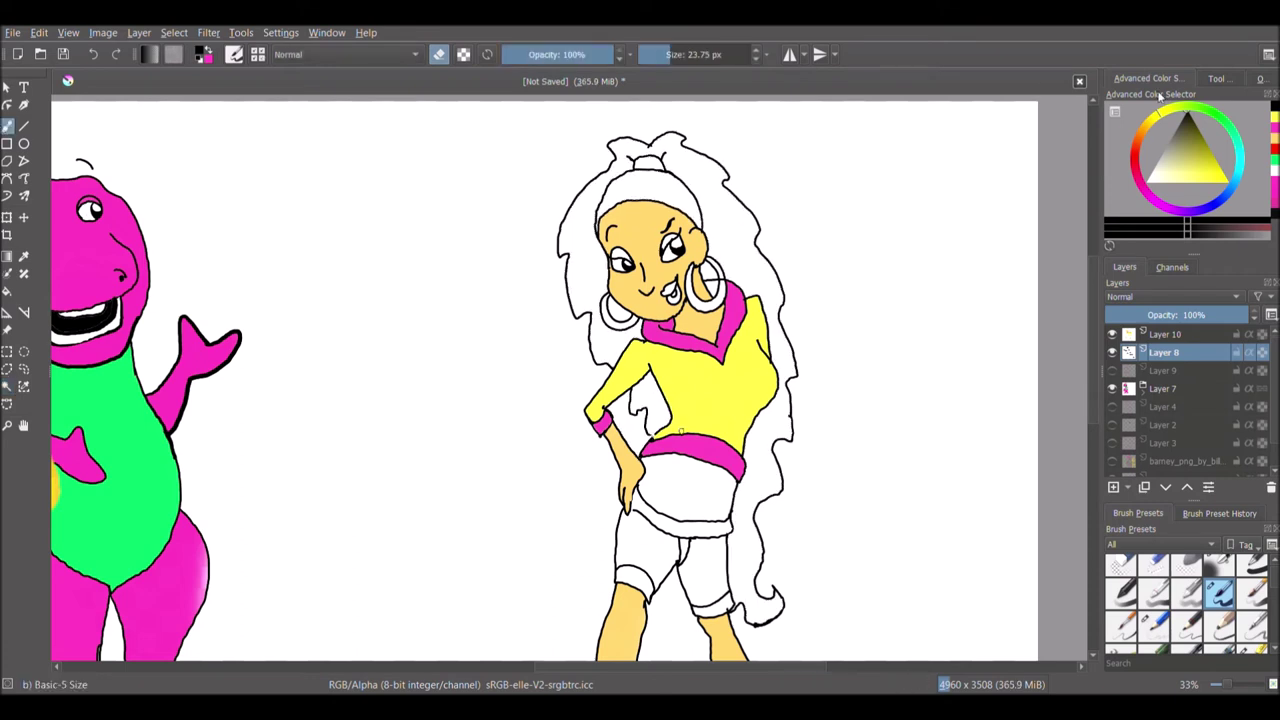
- Select the hair and headband and paint them golden yellow on Layer 10 with the Airbrush Soft brush at 471.72 px
click(8, 387)
click(742, 262)
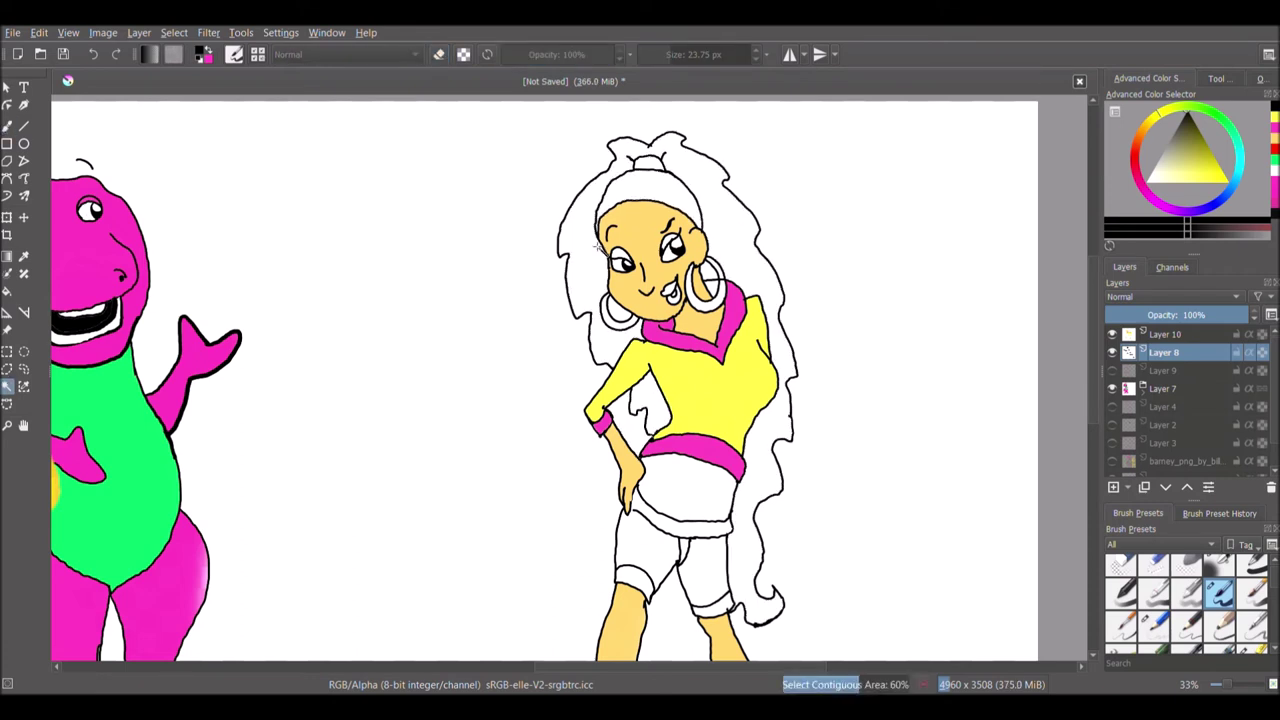
click(1142, 131)
click(1204, 179)
click(1147, 124)
drag(1206, 178, 1211, 176)
click(8, 126)
click(1219, 566)
drag(572, 224, 612, 298)
double_click(1172, 335)
key(Return)
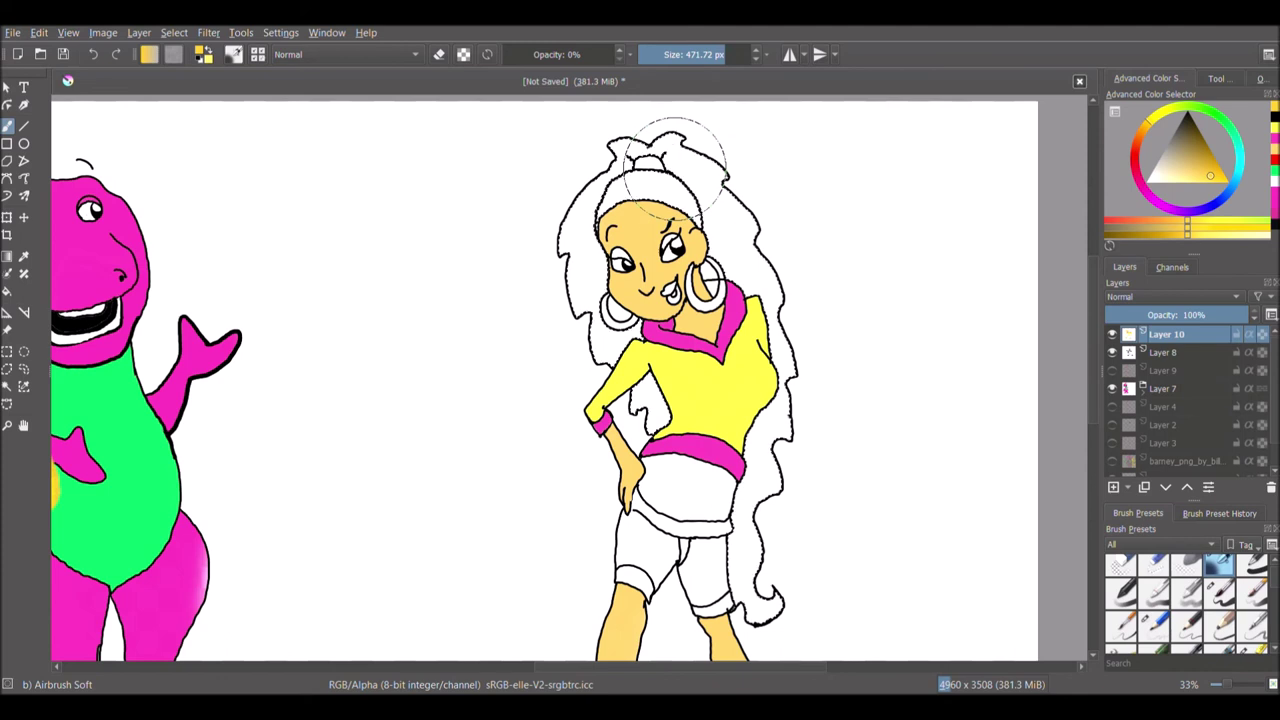
drag(575, 55, 700, 70)
mouse_move(598, 190)
mouse_down()
mouse_move(643, 180)
mouse_move(737, 529)
mouse_move(672, 362)
mouse_up()
- Airbrush light yellow highlights over the selected hair and headband, leaving golden areas as shading
click(6, 388)
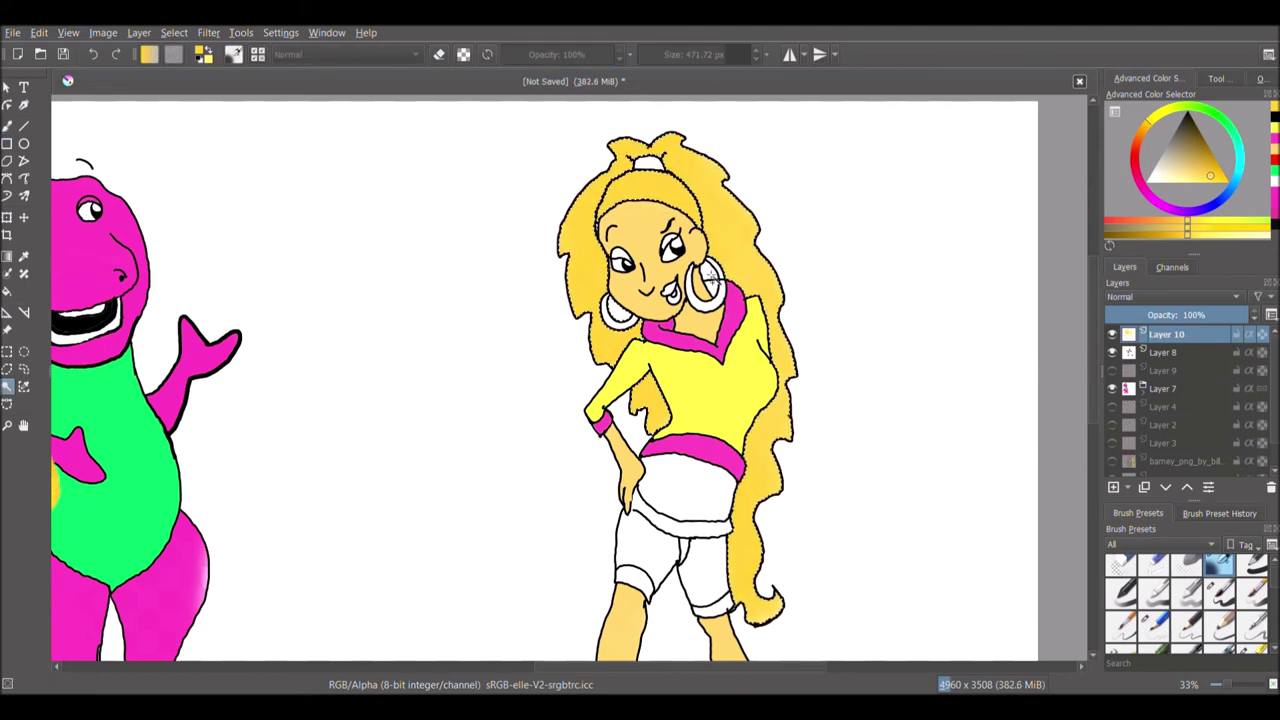
key(b)
click(1192, 182)
mouse_move(600, 330)
mouse_down()
mouse_move(585, 229)
mouse_move(797, 638)
mouse_up()
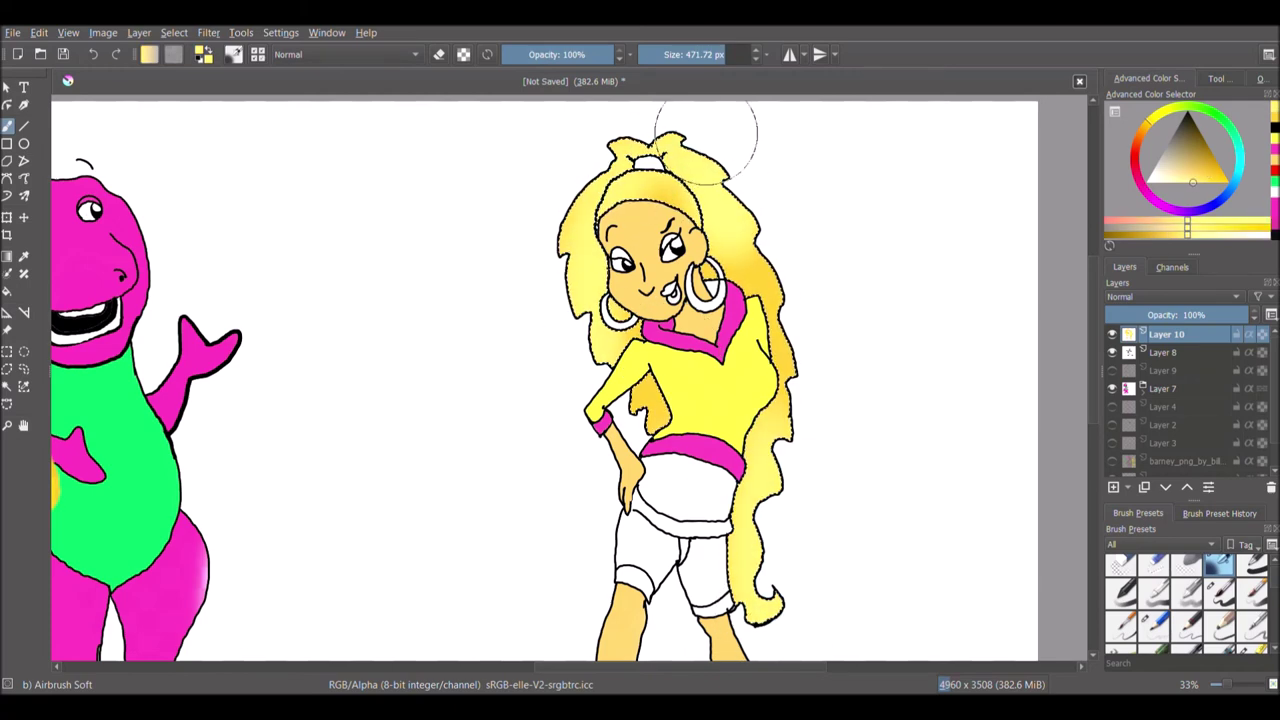
- Select both upper eyelids and paint them magenta with the Airbrush Soft brush at 25.27 px
scroll(674, 240, up, 4)
click(8, 388)
click(440, 292)
shift+click(645, 235)
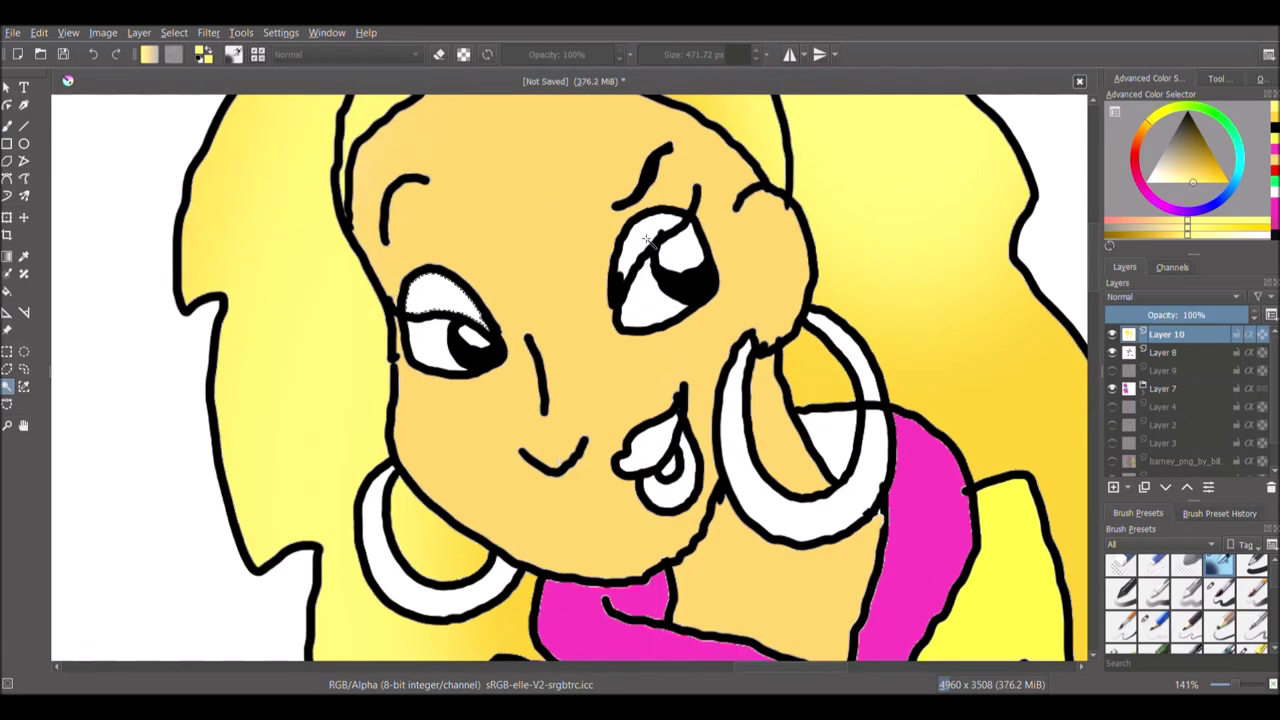
click(1275, 149)
key(b)
click(670, 55)
drag(622, 272, 682, 221)
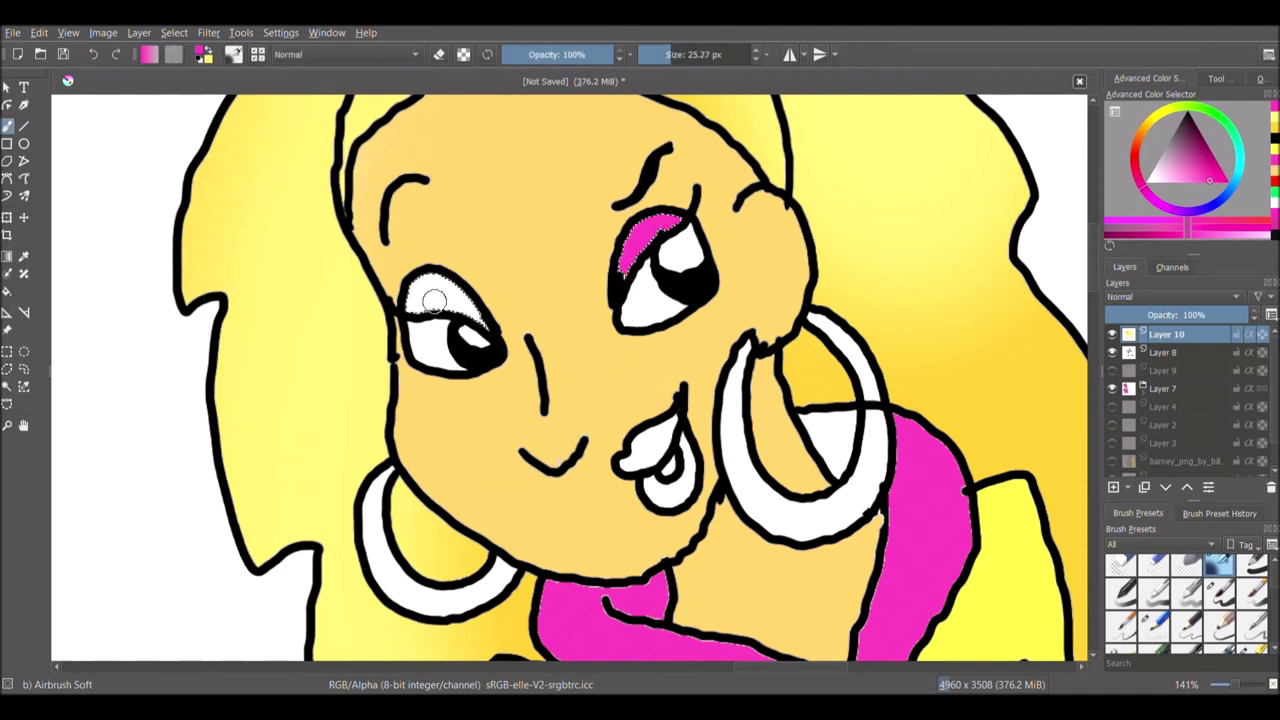
drag(434, 297, 497, 323)
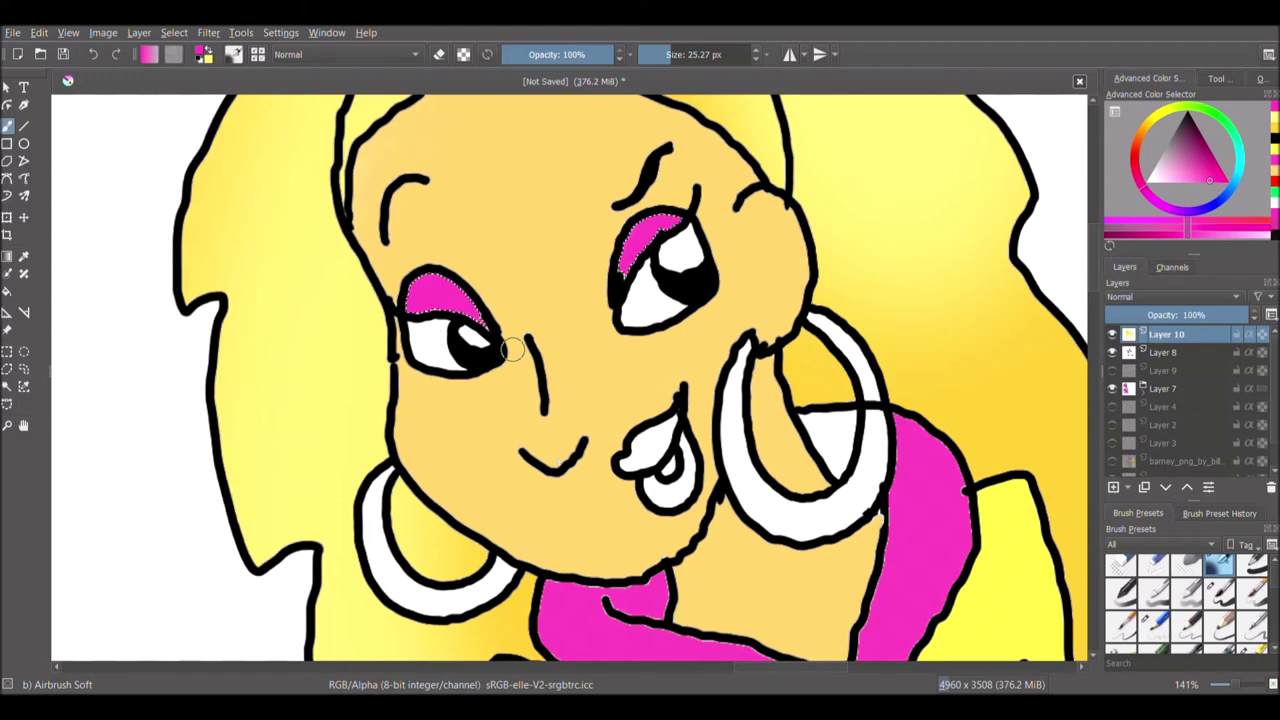
- Select the upper and lower lips and paint them magenta
click(7, 387)
click(676, 491)
click(7, 126)
mouse_move(628, 462)
mouse_down()
mouse_move(654, 378)
mouse_move(676, 413)
mouse_up()
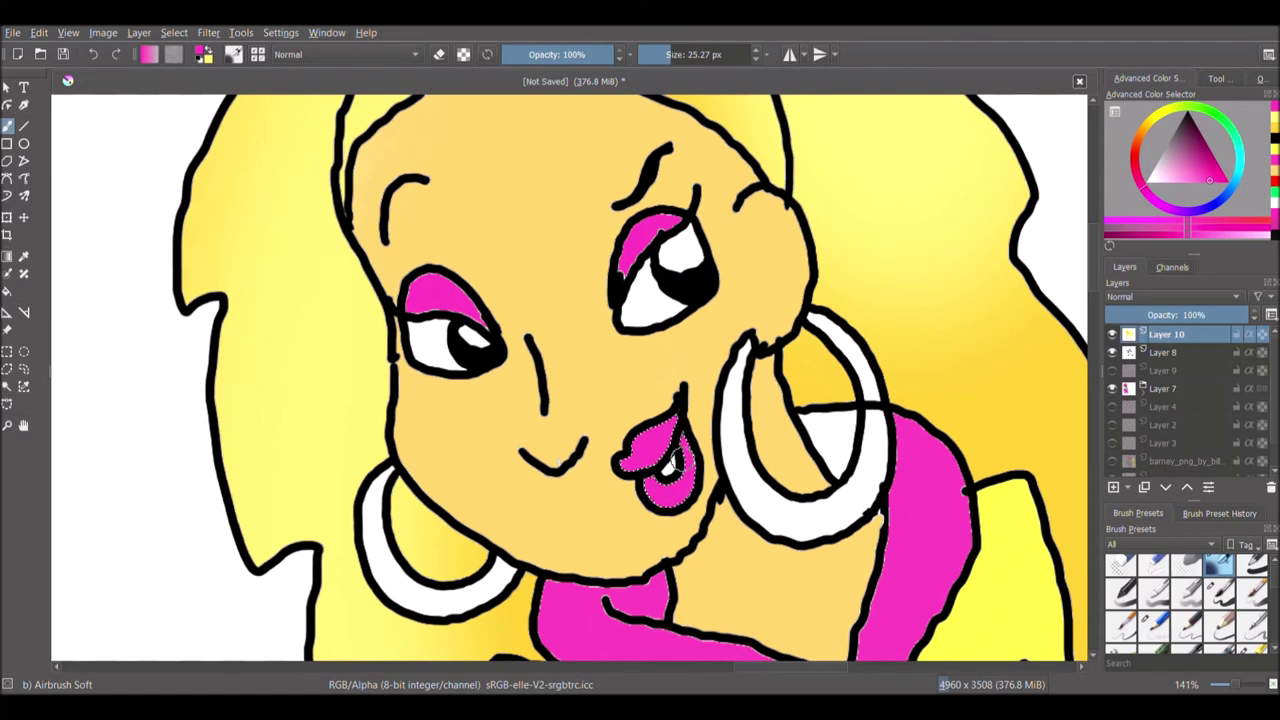
- Select the face skin and airbrush thin yellow accents above both eyelids at 59% opacity and 8.44 px
click(7, 387)
click(580, 410)
click(1275, 149)
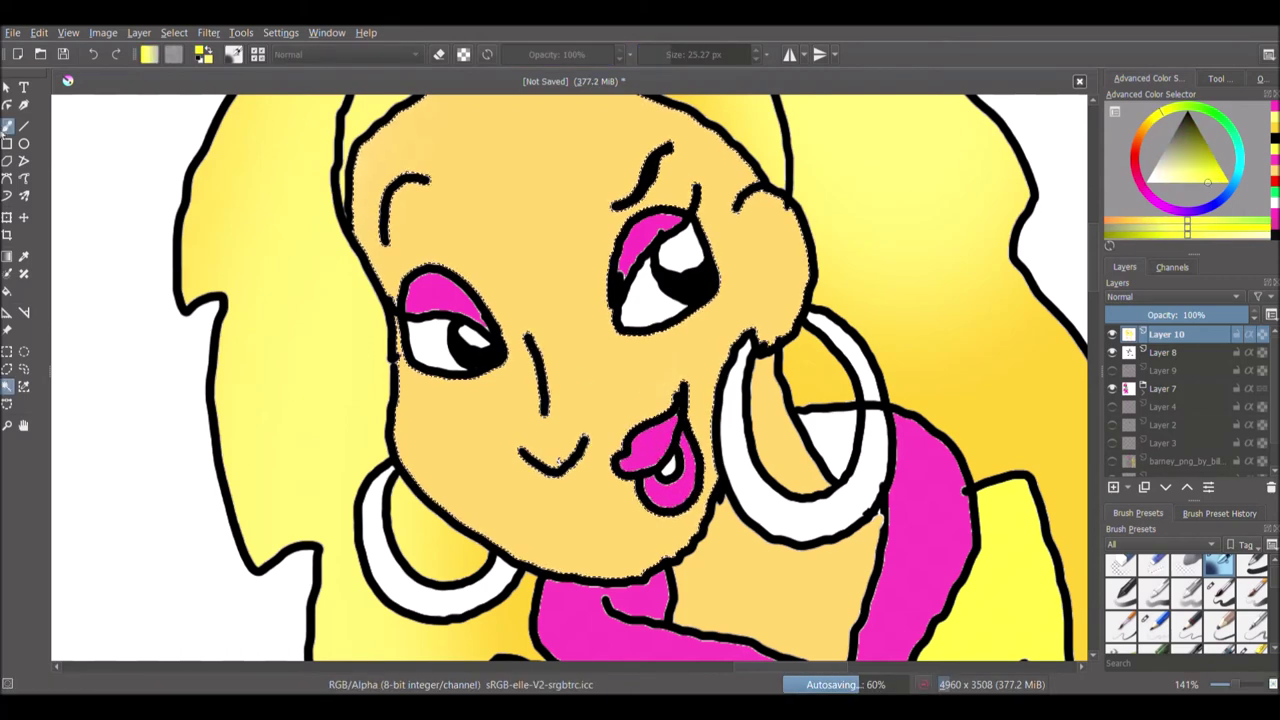
key(b)
mouse_move(608, 274)
mouse_down()
mouse_move(629, 217)
mouse_move(688, 206)
mouse_up()
mouse_move(400, 280)
mouse_down()
mouse_move(450, 261)
mouse_move(492, 304)
mouse_up()
scroll(600, 366, down, 4)
scroll(600, 366, up, 2)
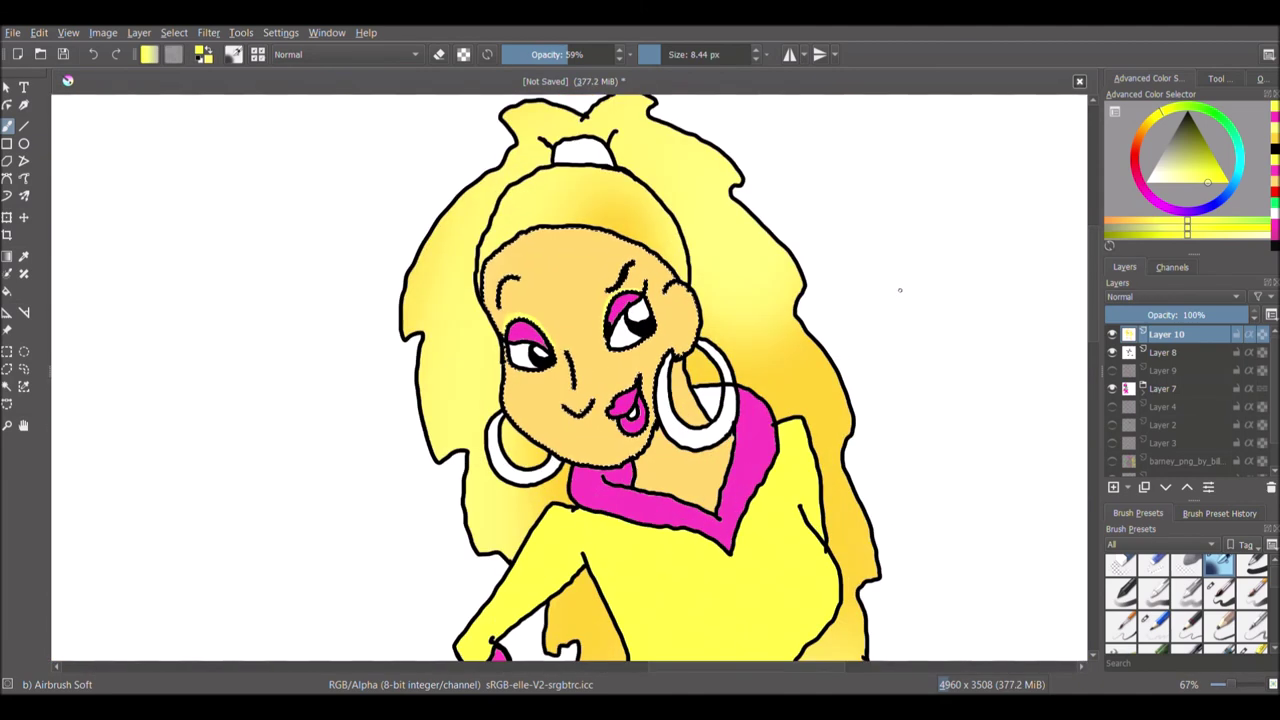
- Select the hoop earrings and paint the front band of the large hoop bright yellow with a 161.80 px brush
click(7, 386)
click(495, 450)
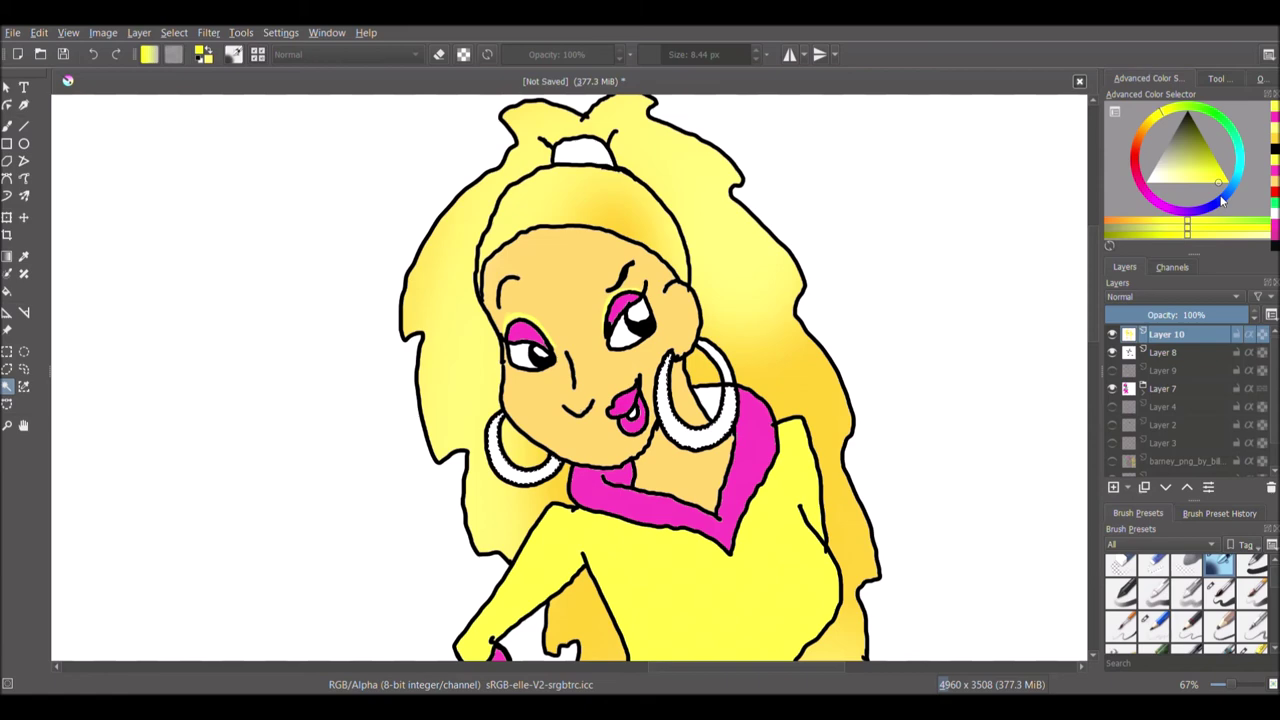
key(b)
drag(675, 400, 697, 281)
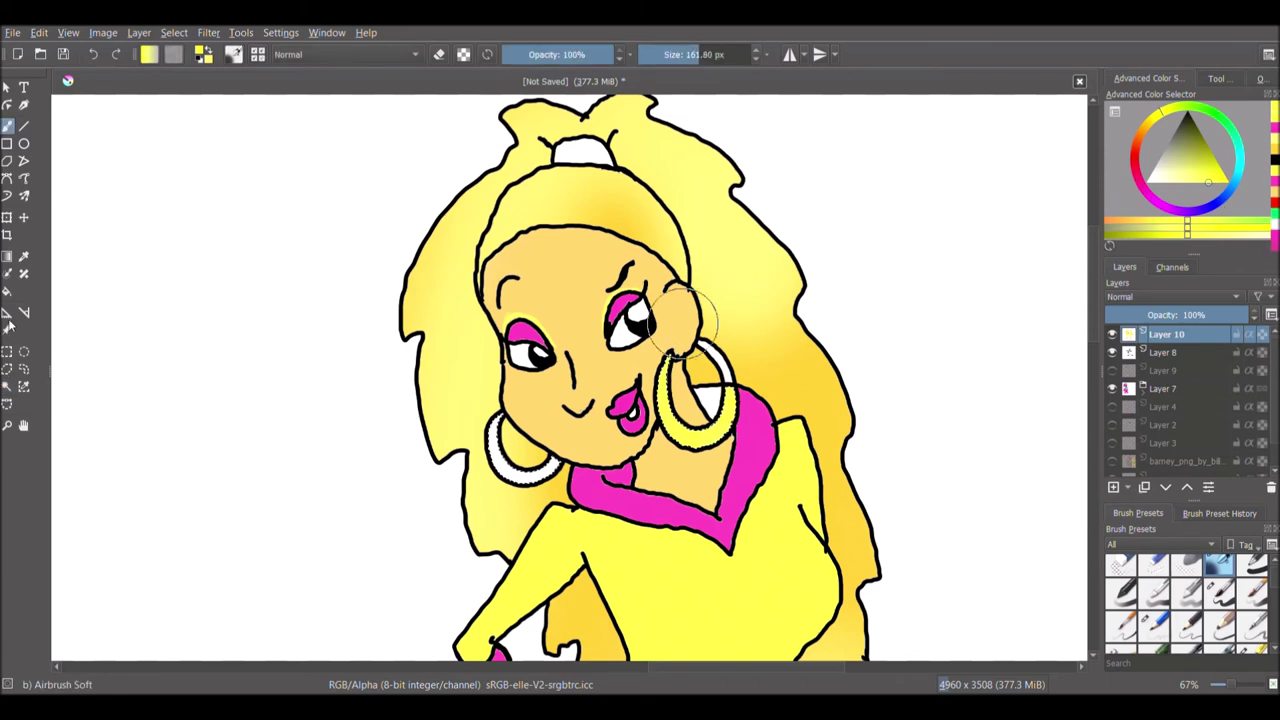
- Hide Layer 10, erase the collar line crossing the large hoop's band on Layer 8 at 7.04 px, and show Layer 10 again
key(w)
click(1112, 334)
click(1160, 352)
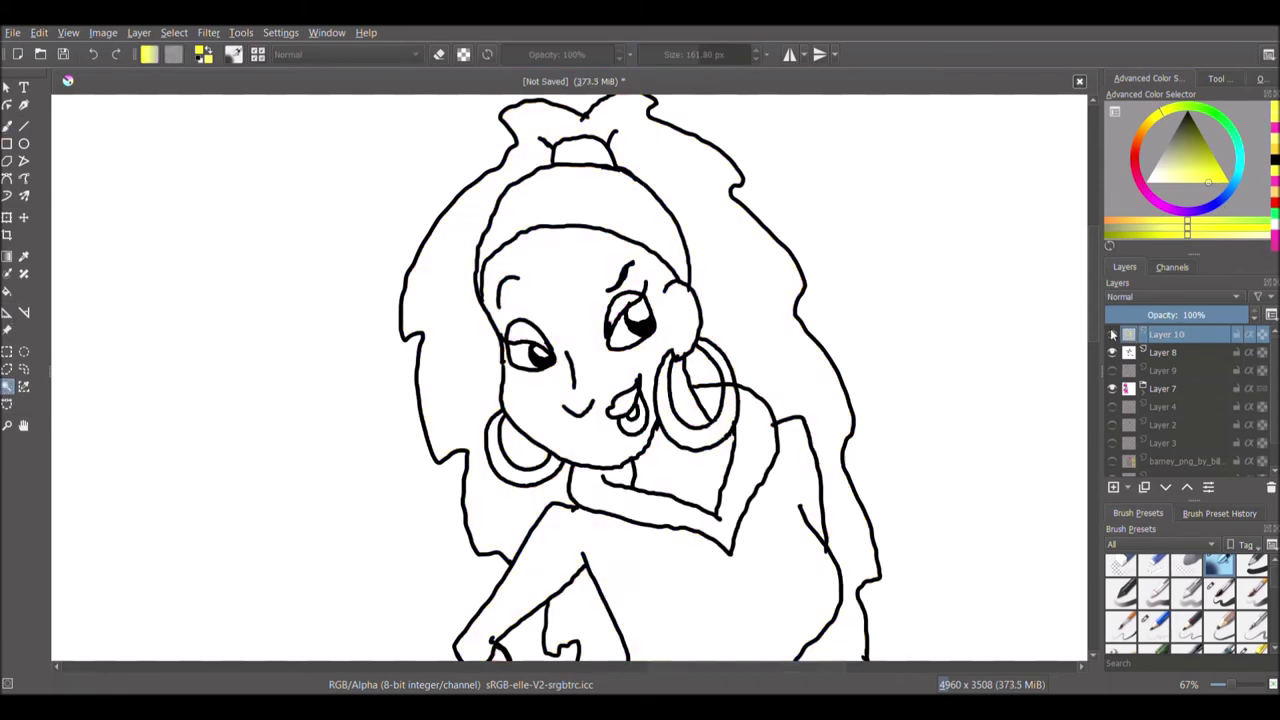
key(b)
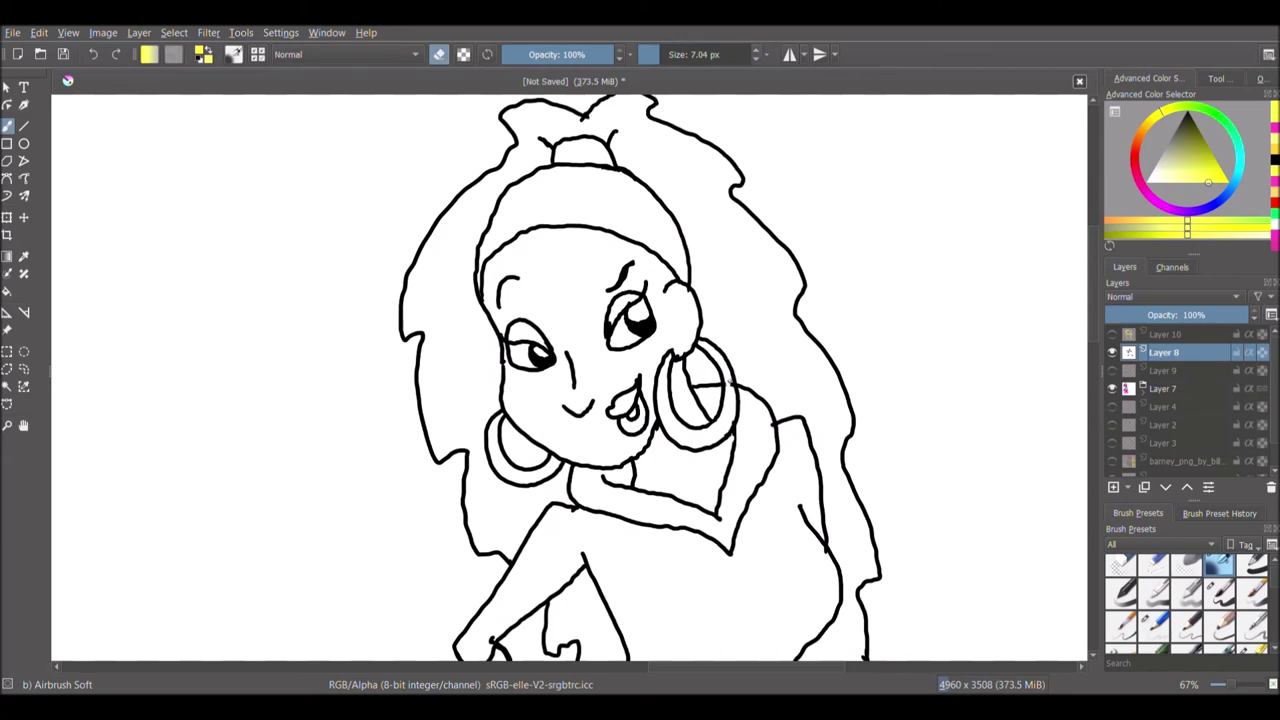
click(1113, 334)
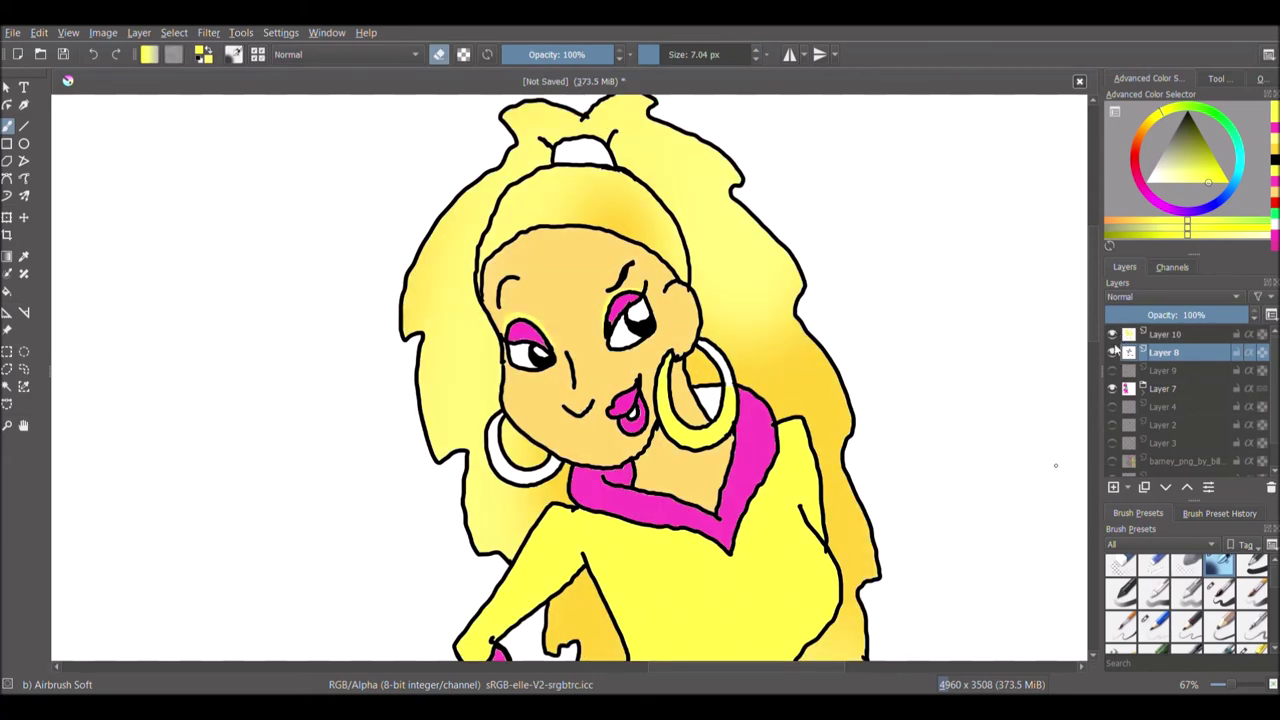
- Select the remaining white parts of both hoop earrings and paint them bright yellow on Layer 10
click(7, 388)
click(7, 126)
click(1165, 334)
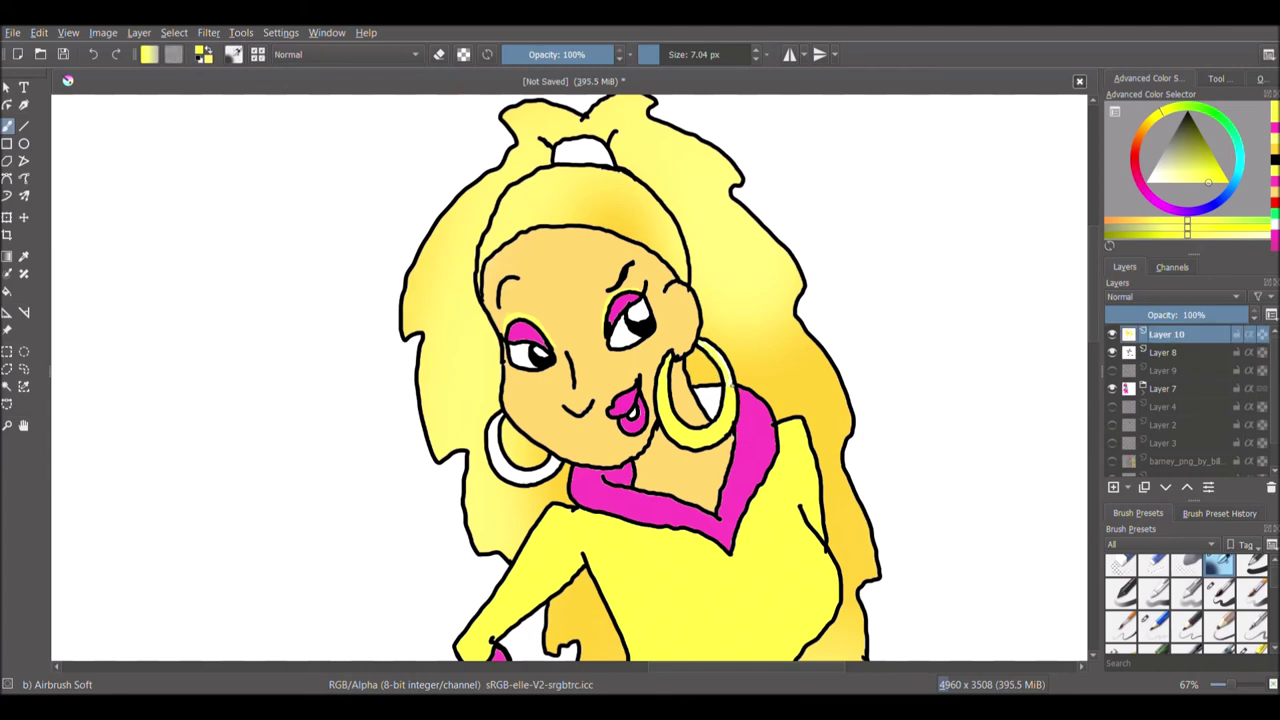
click(7, 387)
click(7, 126)
click(683, 55)
drag(498, 420, 552, 466)
- Select the white patch of collar inside the large hoop and paint it magenta at 61.73 px
click(7, 387)
click(714, 402)
click(1275, 159)
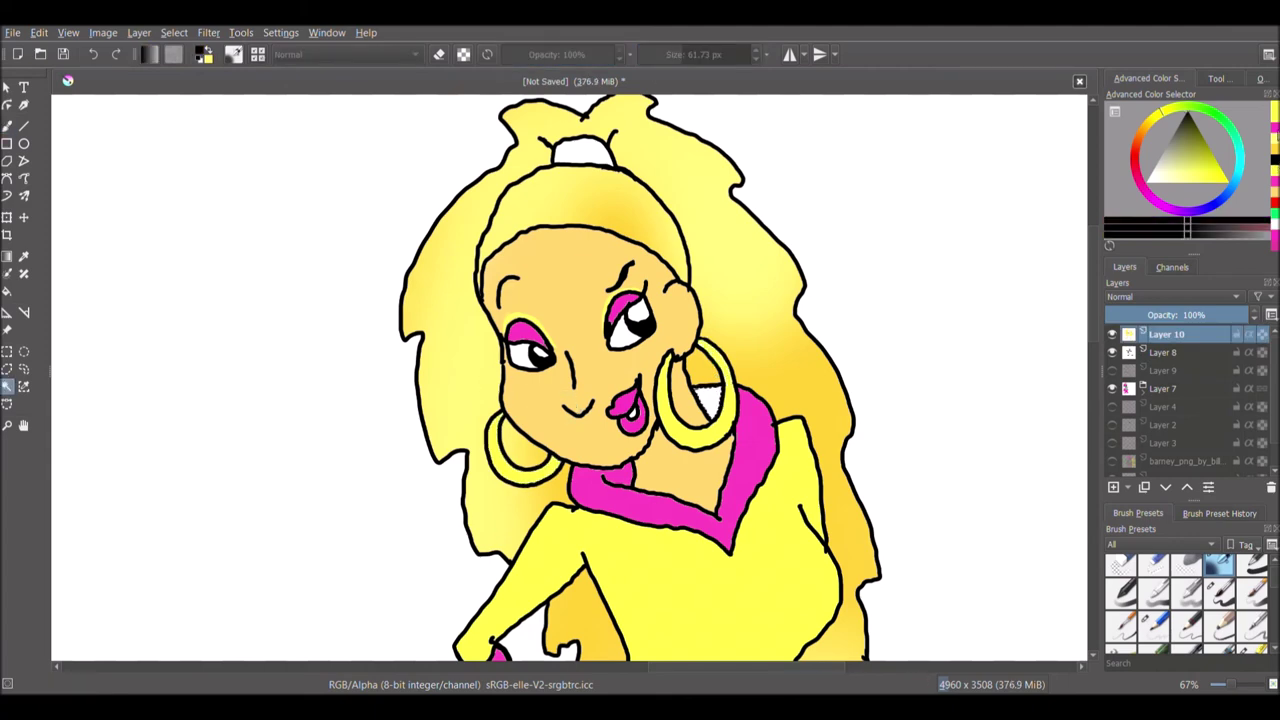
click(1275, 128)
click(7, 126)
drag(702, 394, 718, 428)
- Select the shorts with their waistband and cuffs and paint them cyan with the Airbrush Soft brush at 255.72 px
scroll(673, 219, down, 1)
scroll(673, 219, down, 1)
click(7, 387)
click(646, 581)
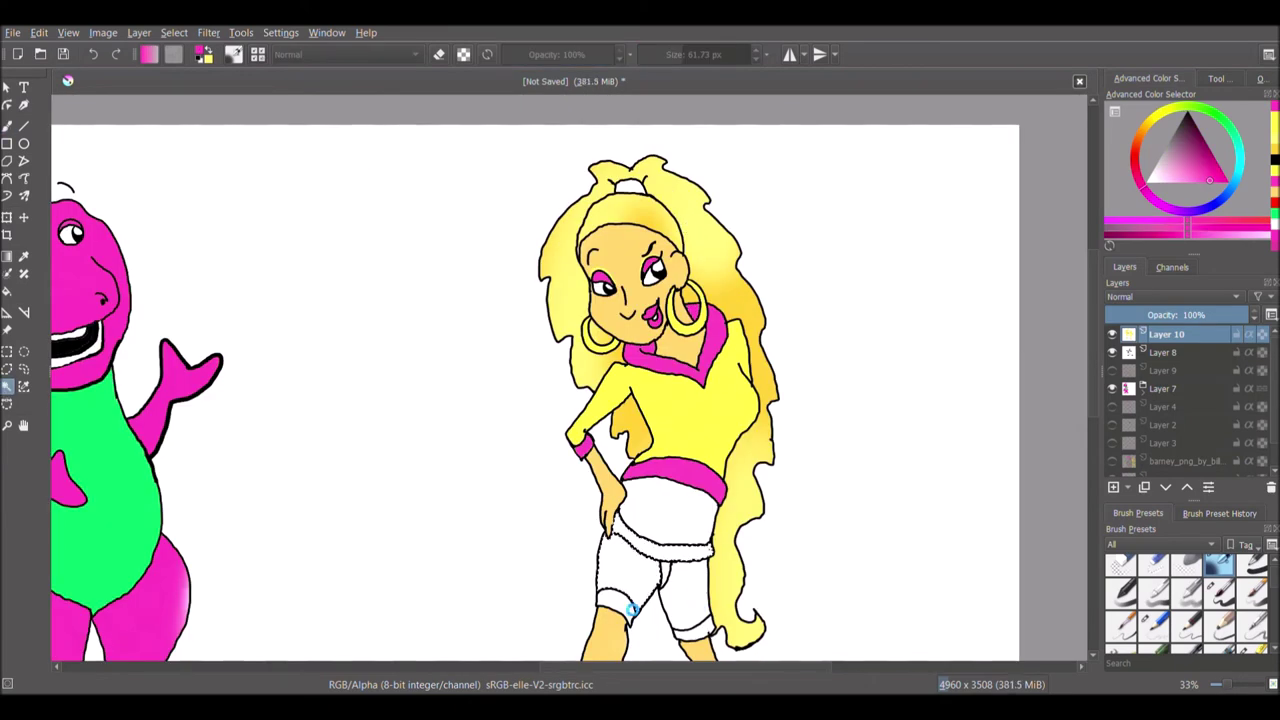
click(1240, 173)
scroll(715, 325, down, 1)
scroll(722, 331, up, 1)
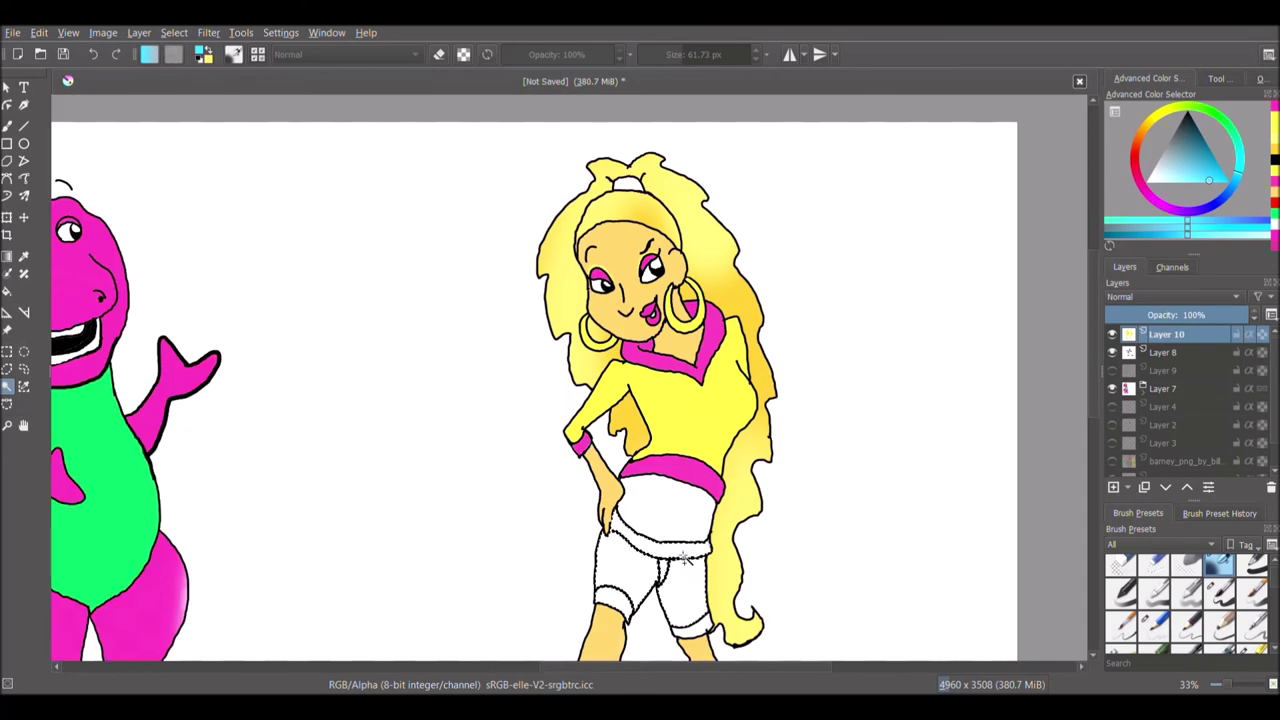
key(b)
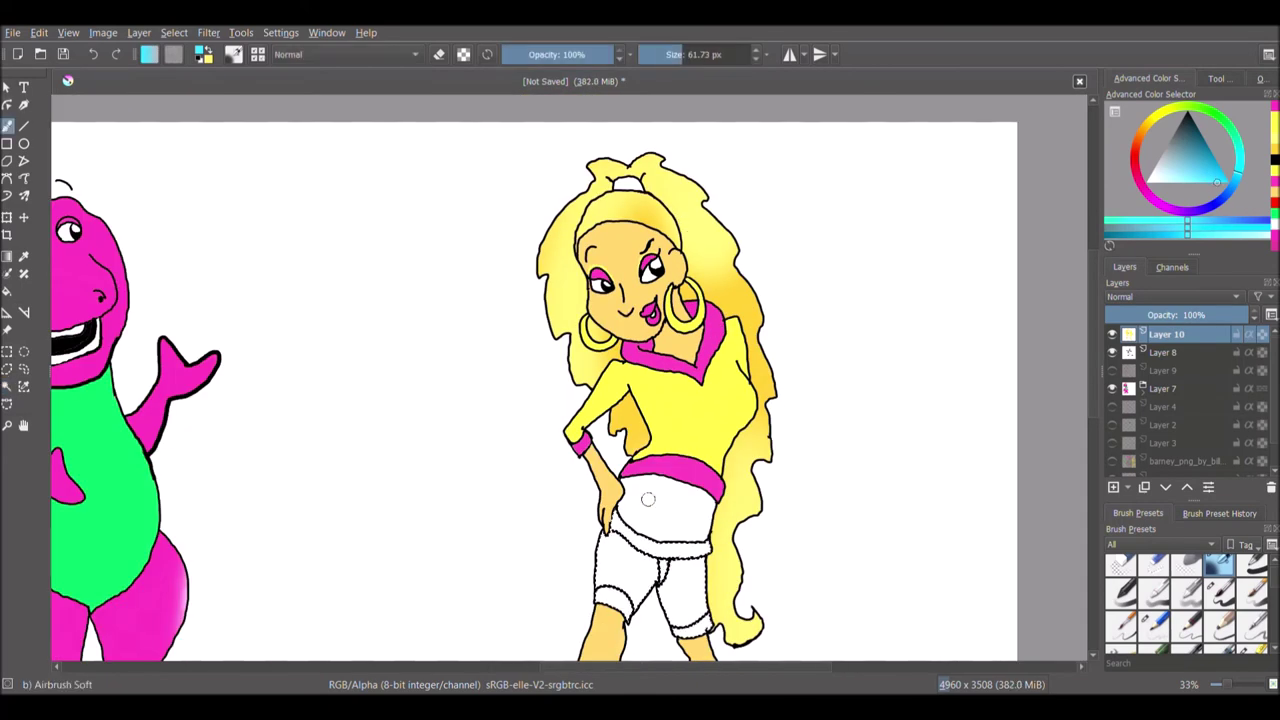
drag(612, 508, 690, 503)
- Select the area between the sweater's waistband and the shorts and paint it with blended light orange and magenta
key(w)
click(674, 505)
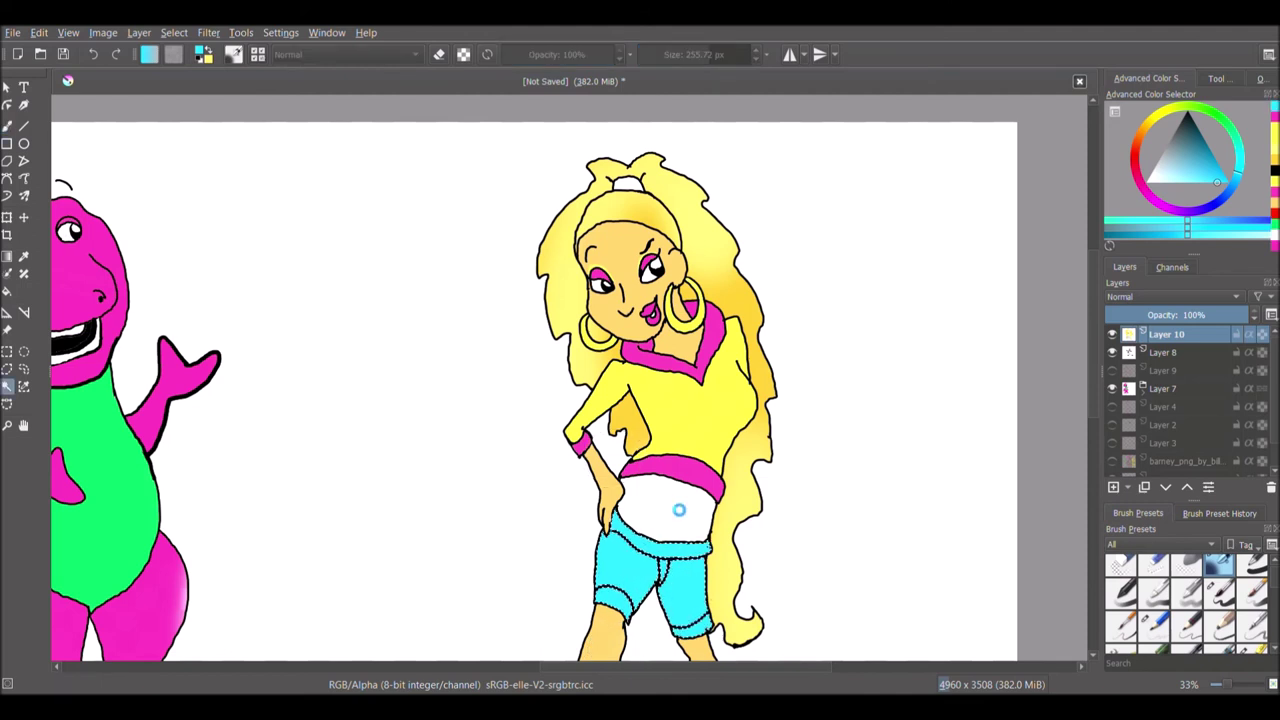
click(676, 507)
key(b)
ctrl+click(672, 470)
mouse_move(700, 500)
mouse_down()
mouse_move(638, 520)
mouse_move(668, 500)
mouse_move(666, 530)
mouse_up()
ctrl+click(680, 438)
click(582, 55)
mouse_move(634, 488)
mouse_down()
mouse_move(687, 497)
mouse_move(737, 516)
mouse_up()
- Select the white hair tie above the headband for brush painting
click(7, 388)
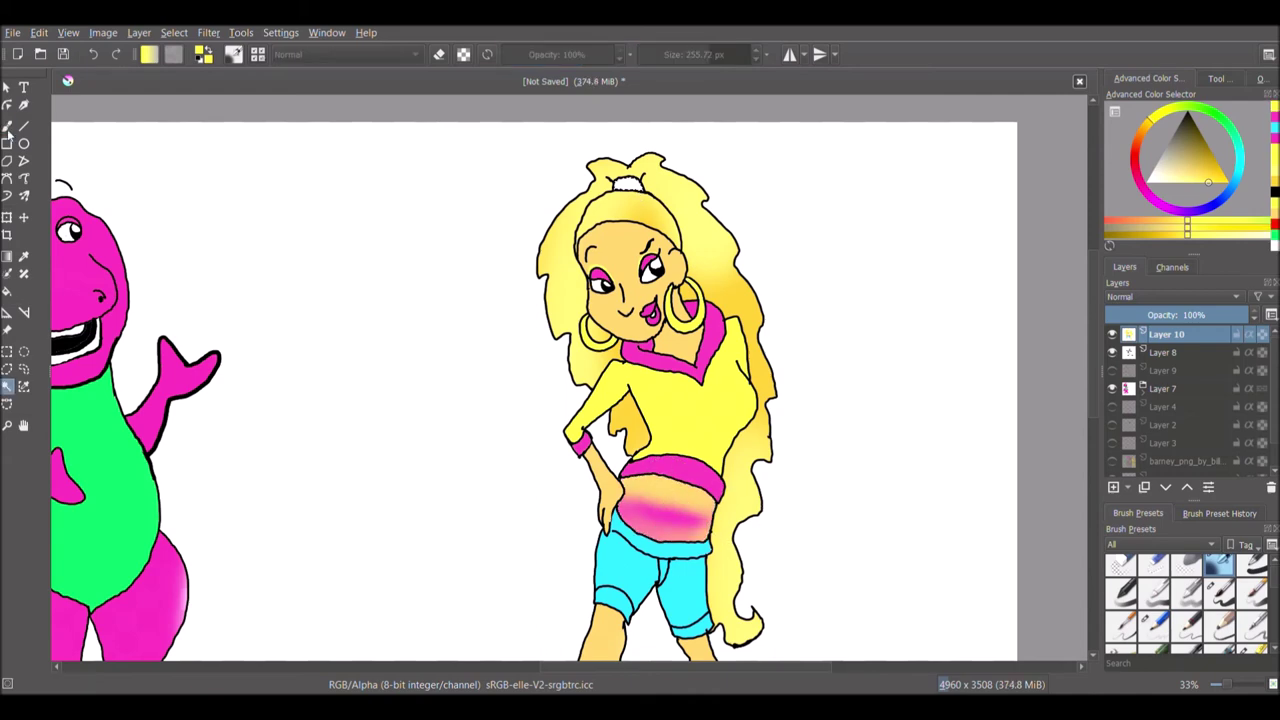
click(7, 125)
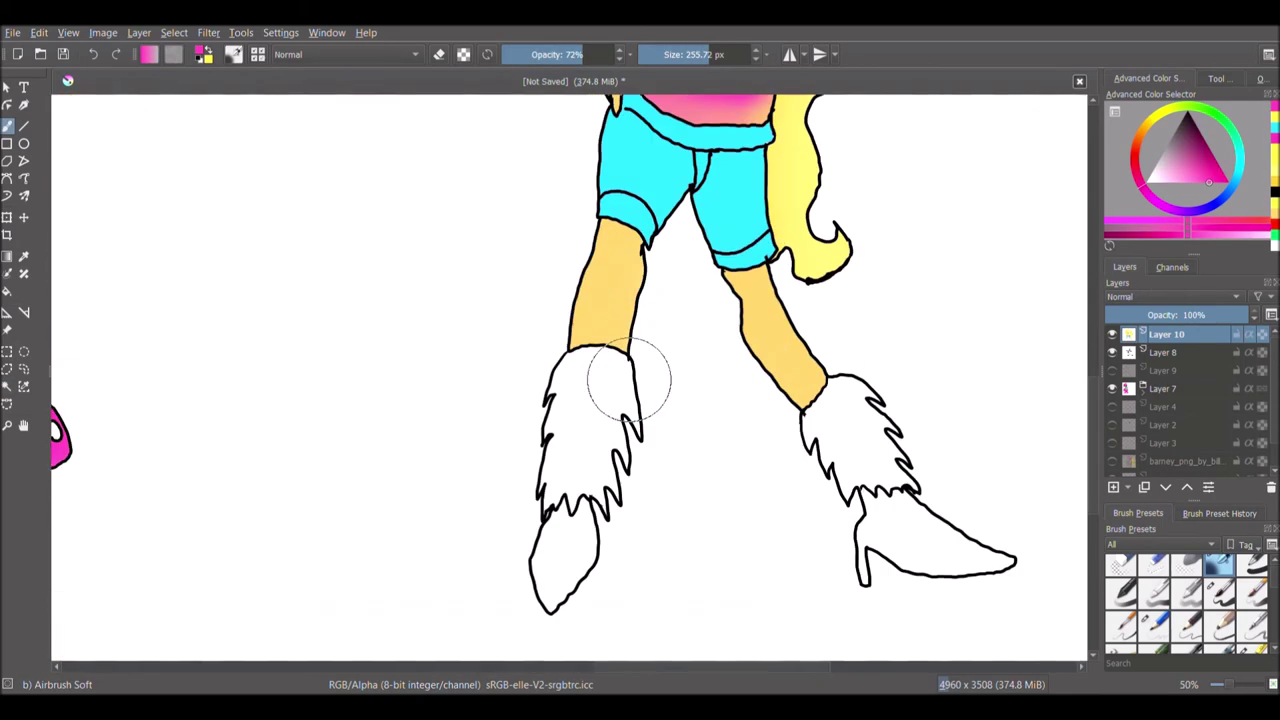
- Select both shoes and fluffy leg warmers and paint them white at 100% opacity and 255.72 px
click(7, 387)
click(573, 541)
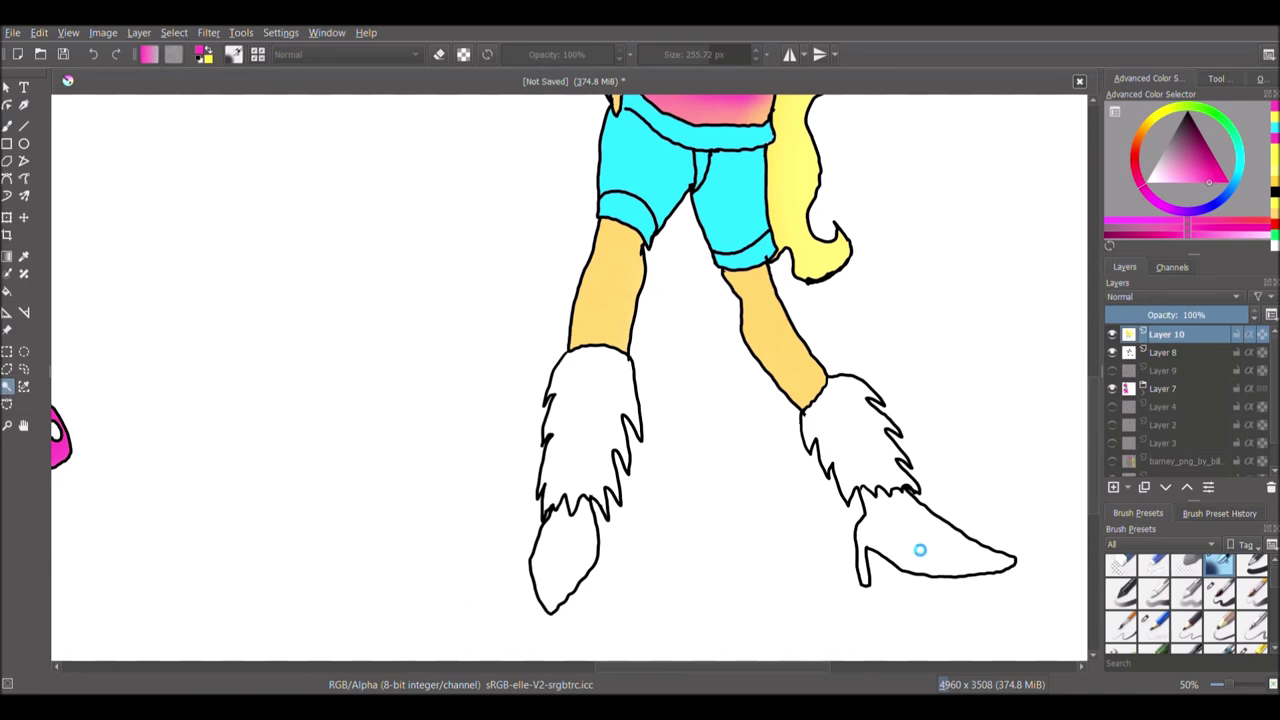
click(1154, 190)
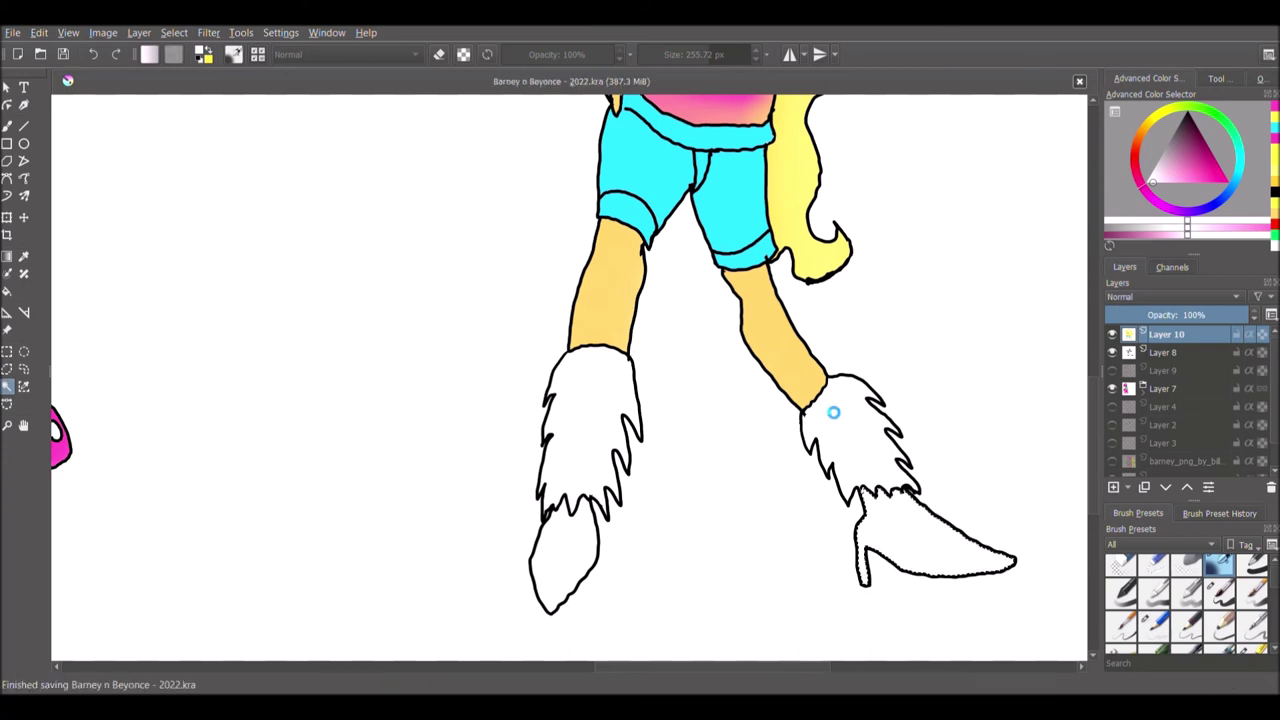
click(1238, 155)
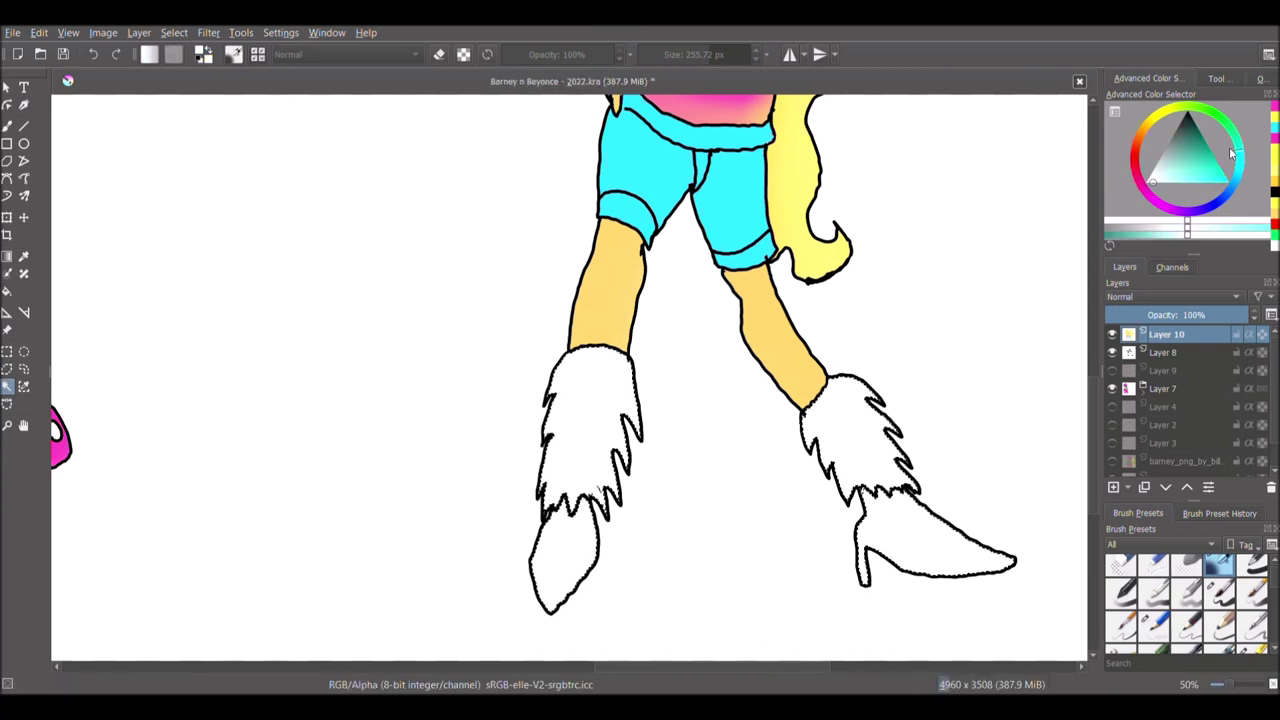
key(b)
drag(1034, 566, 900, 540)
click(612, 55)
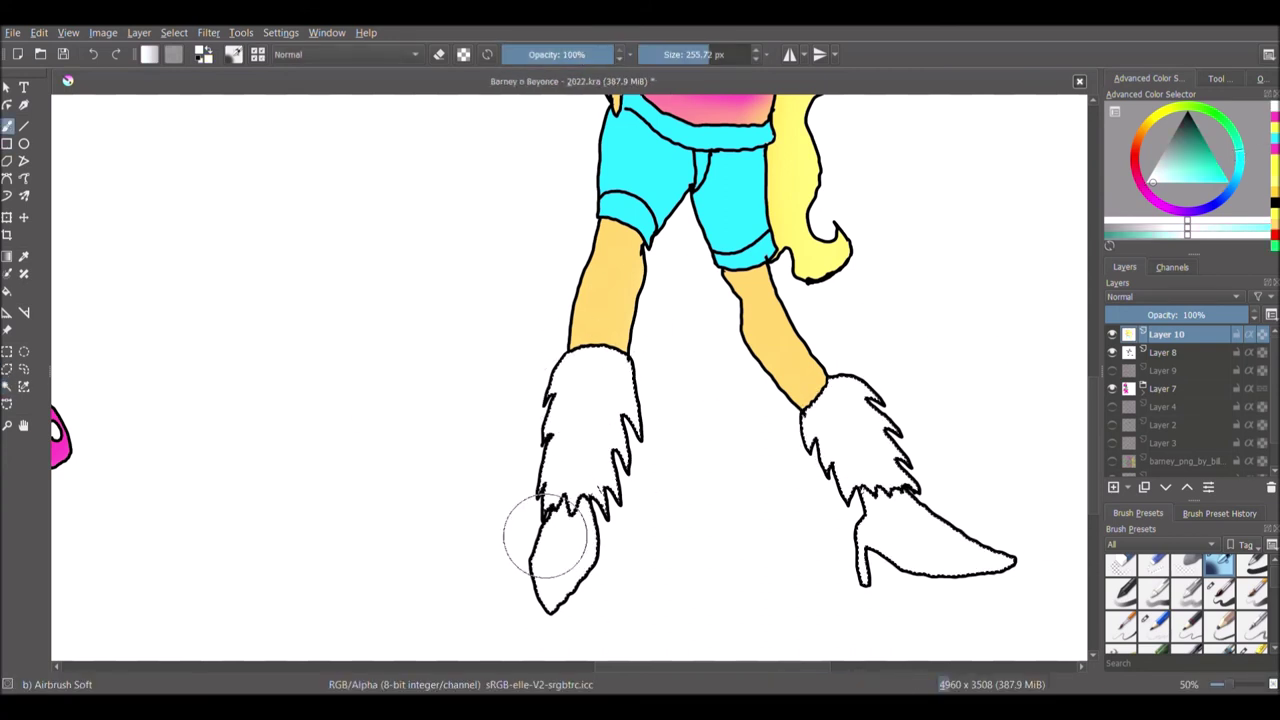
- Airbrush magenta onto the top of one leg warmer and light blue patches onto both at 49% opacity
drag(578, 55, 556, 55)
click(1275, 117)
drag(576, 379, 570, 375)
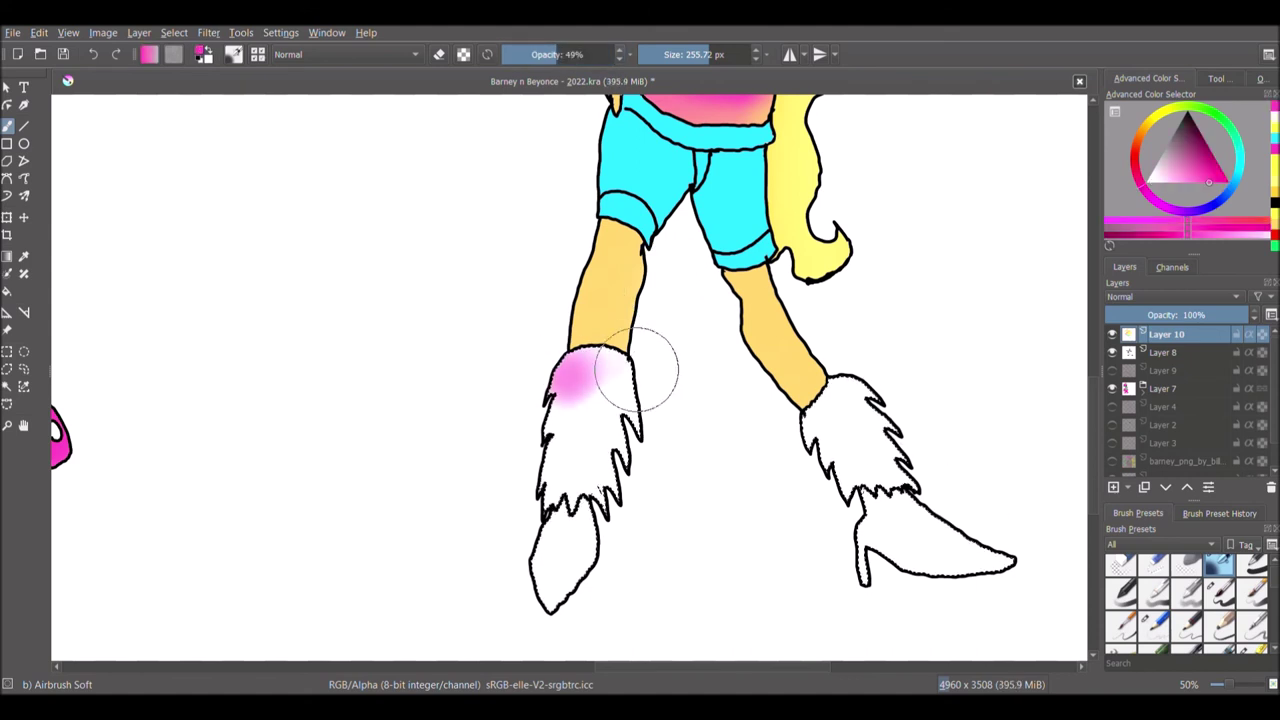
drag(1242, 165, 1237, 184)
drag(830, 424, 860, 448)
drag(566, 432, 564, 427)
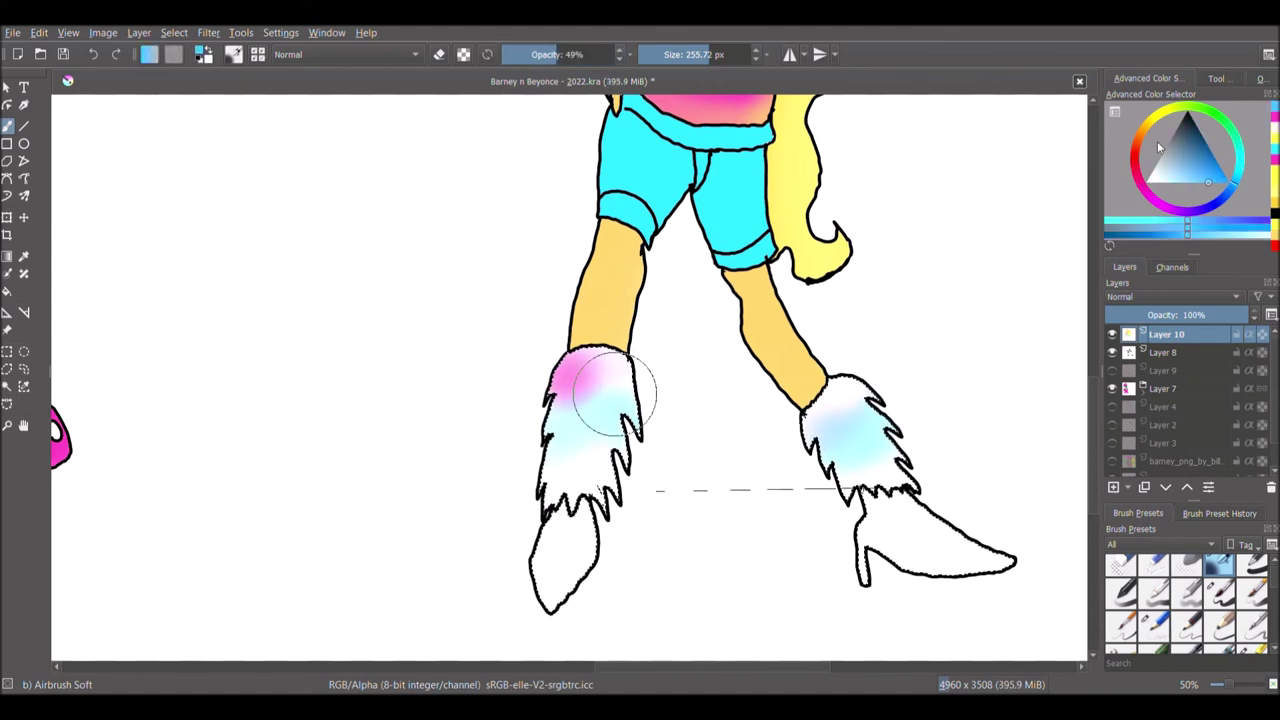
- Reduce the soft airbrush to 44.10 px and paint light blue and magenta fur streaks onto both leg warmers
key(bracketleft)
key(bracketleft)
key(bracketleft)
key(bracketleft)
key(bracketleft)
key(bracketleft)
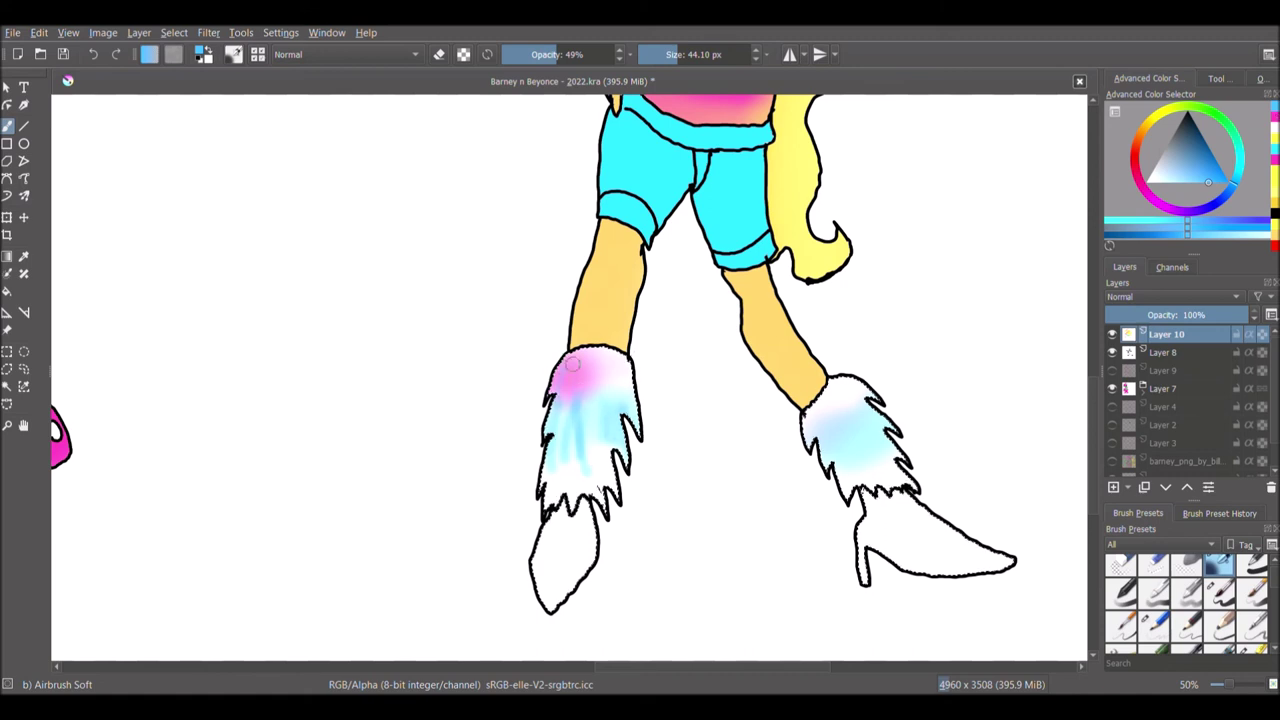
click(1275, 117)
drag(557, 382, 554, 412)
drag(577, 365, 574, 406)
drag(605, 356, 616, 392)
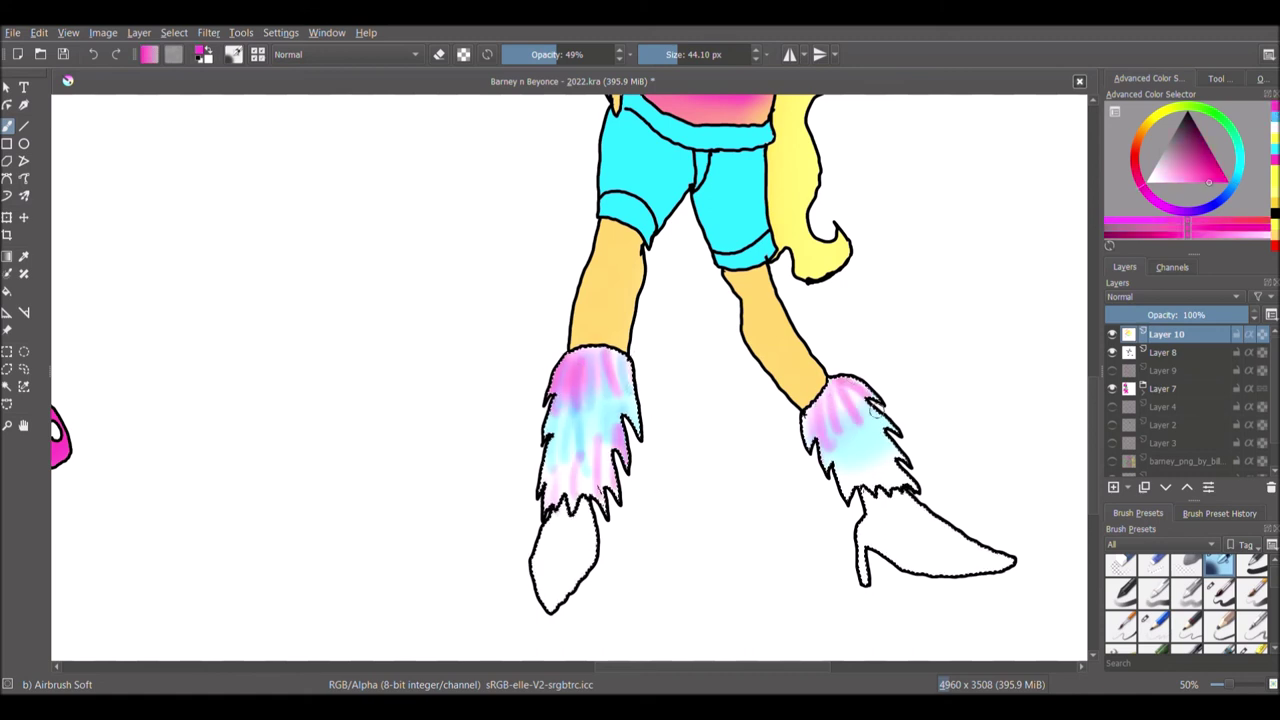
drag(839, 378, 860, 412)
drag(820, 424, 836, 459)
- Paint aqua fur streaks through the middle and lower parts of both leg warmers
click(1239, 147)
drag(566, 408, 562, 452)
drag(612, 392, 606, 428)
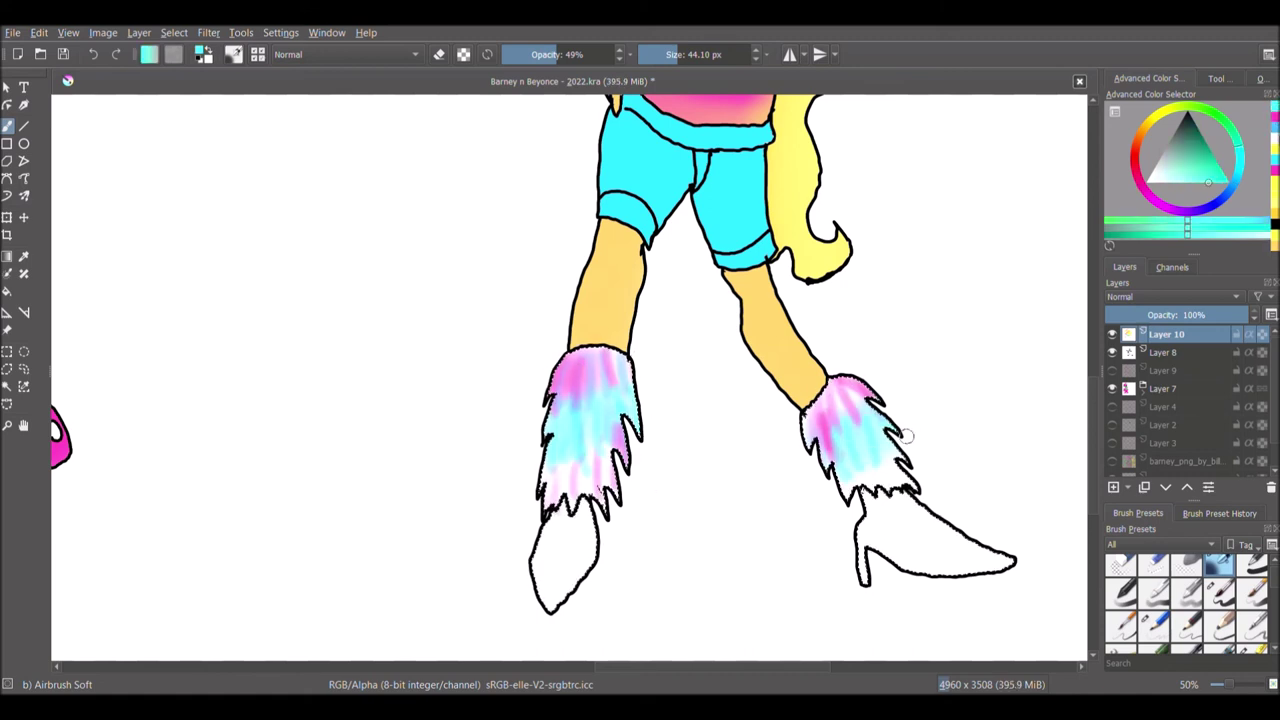
click(1275, 117)
drag(843, 446, 854, 486)
drag(884, 456, 893, 482)
click(1275, 121)
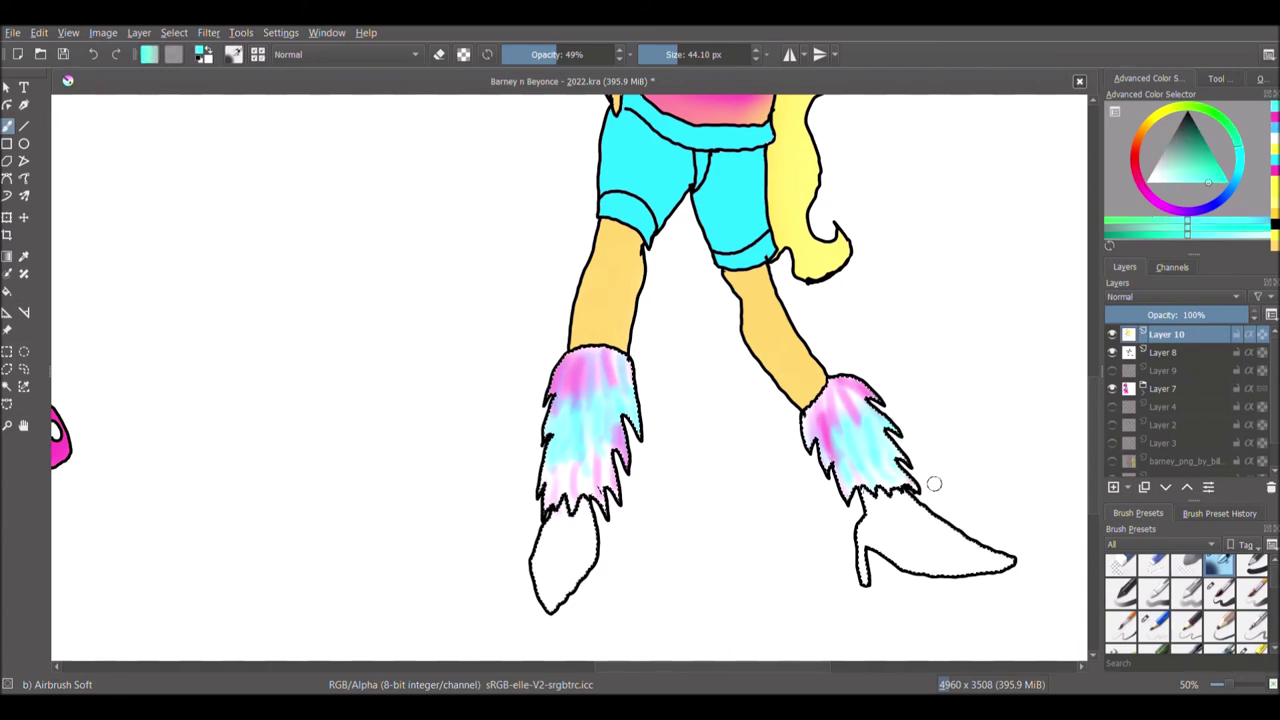
- Hide Layer 10, select the woman's hair areas from the Layer 8 line art, and make Layer 10 visible and active again
scroll(1180, 315, down, 2)
scroll(754, 318, down, 3)
scroll(754, 318, up, 3)
scroll(754, 317, down, 3)
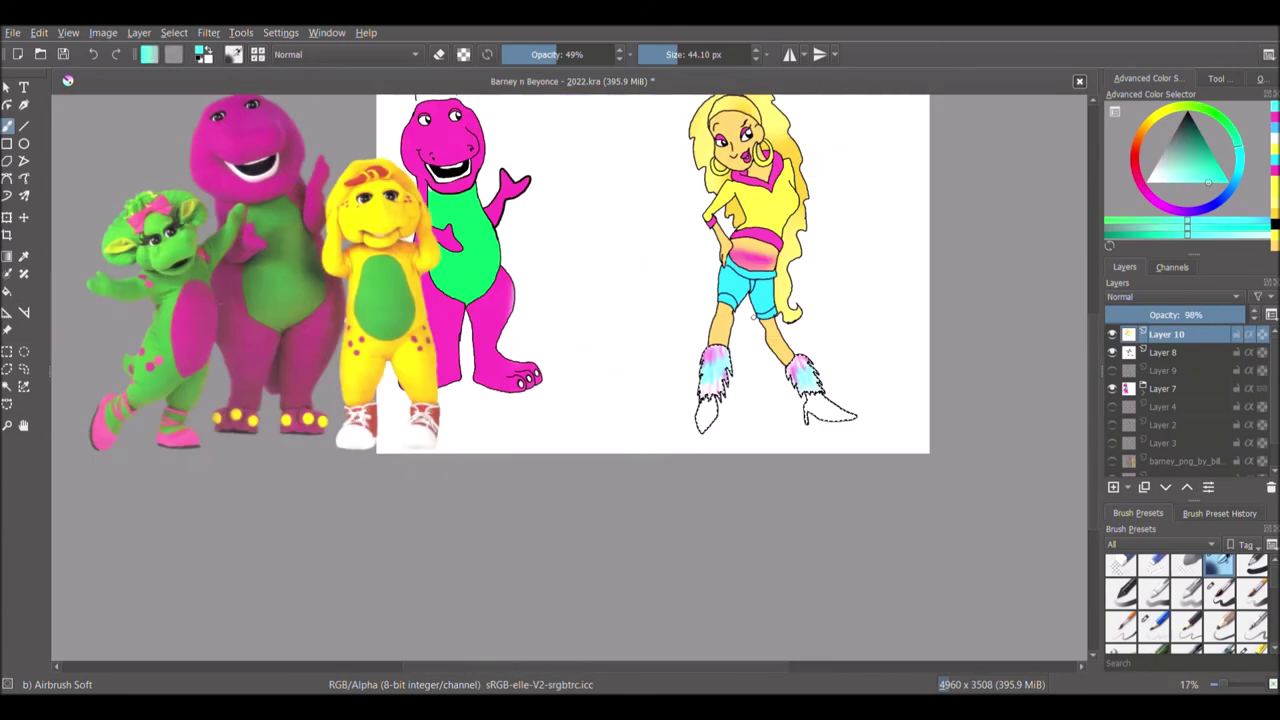
scroll(754, 317, up, 3)
scroll(755, 316, down, 1)
click(1112, 353)
click(1112, 353)
click(1111, 335)
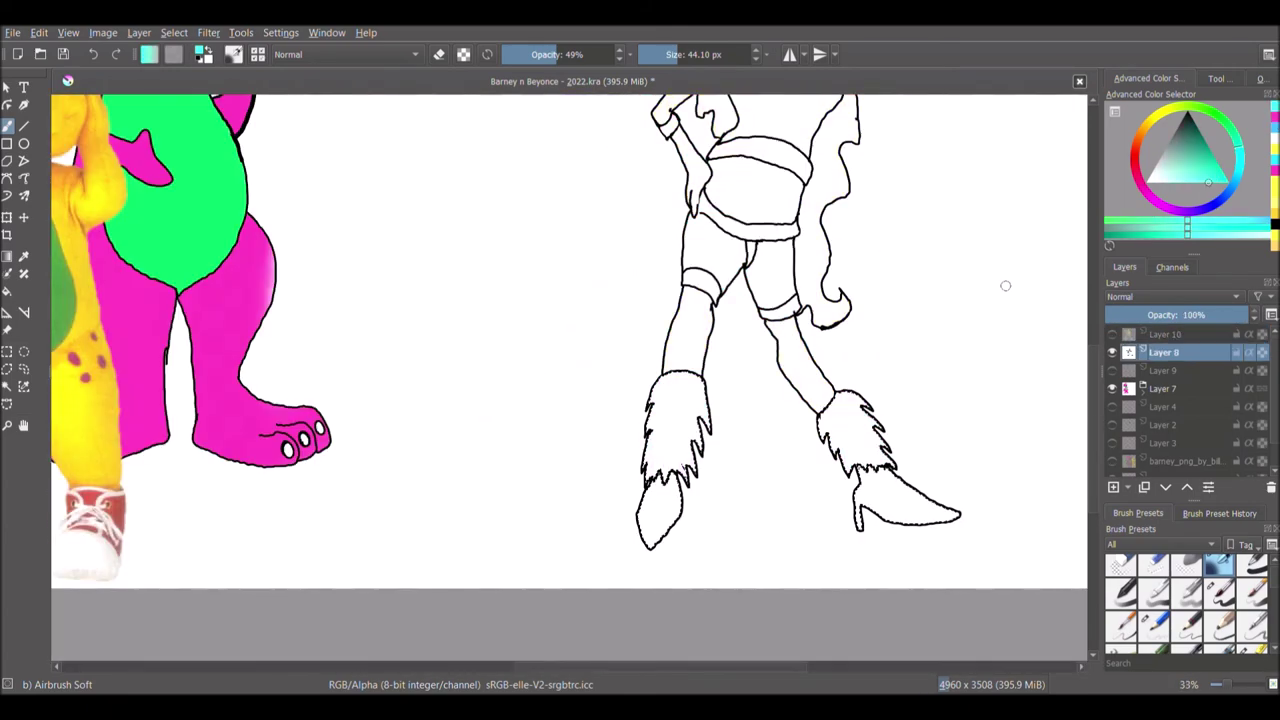
scroll(1078, 607, up, 5)
click(7, 387)
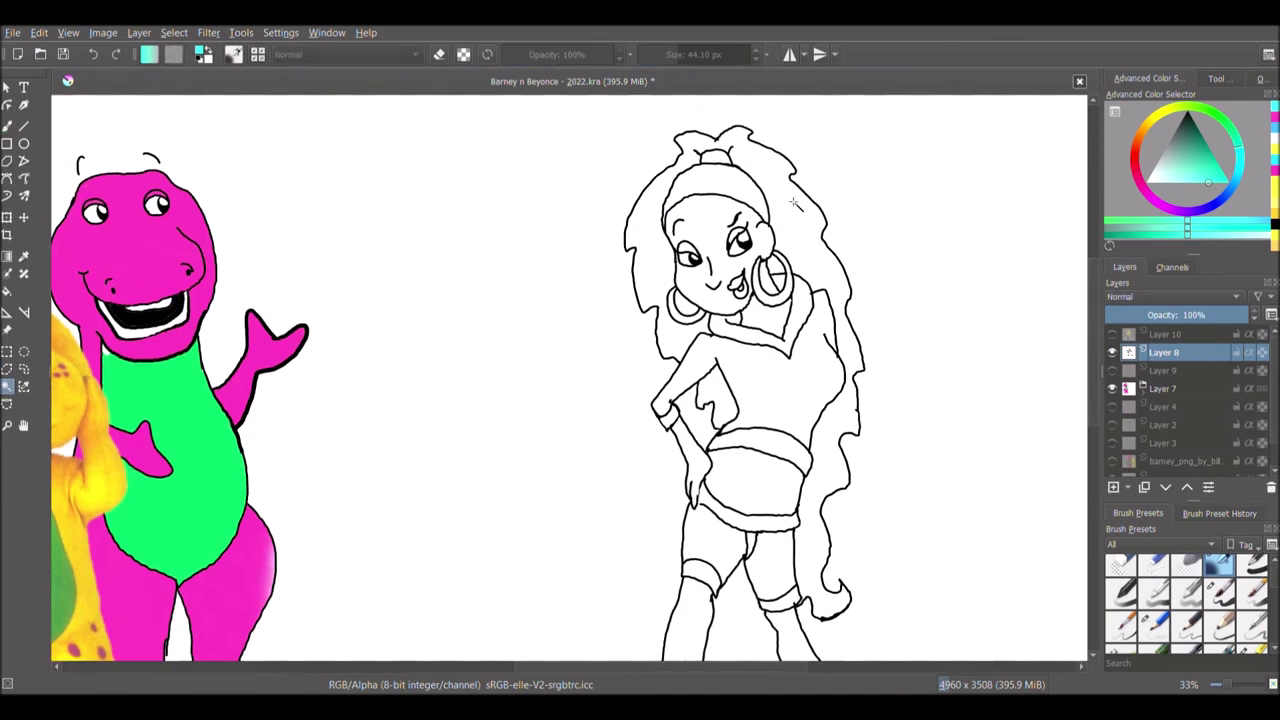
scroll(795, 204, up, 1)
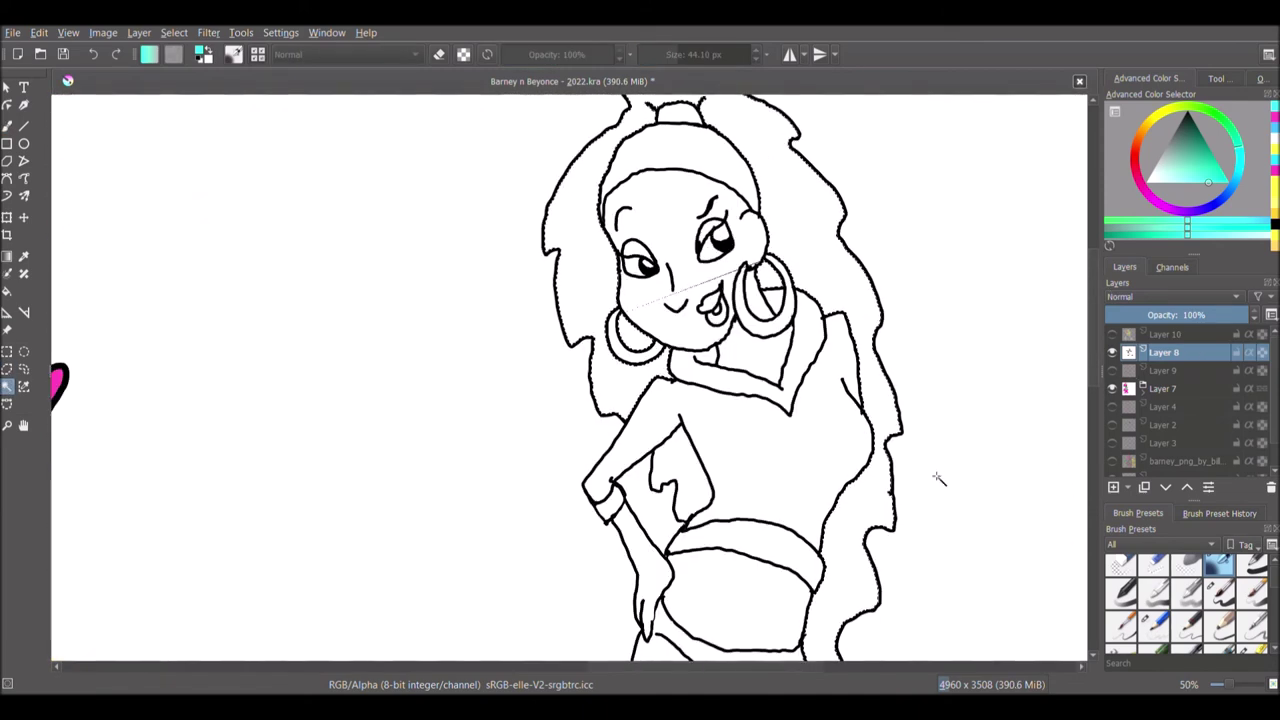
scroll(1078, 503, down, 2)
click(1122, 334)
click(1113, 336)
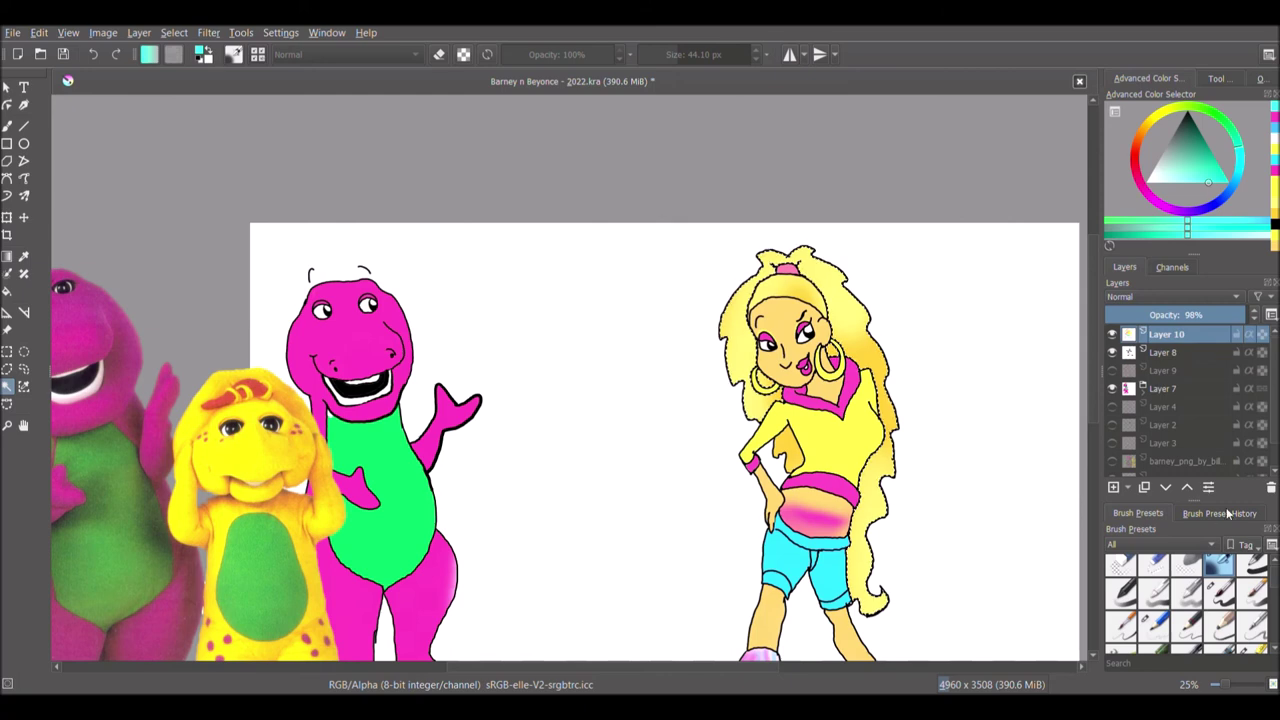
- Stamp dark golden-yellow strand texture over the hair on both sides of the face with the Stamp Grass brush at 125 px and 49% opacity
click(1149, 121)
click(1217, 162)
scroll(1240, 605, down, 5)
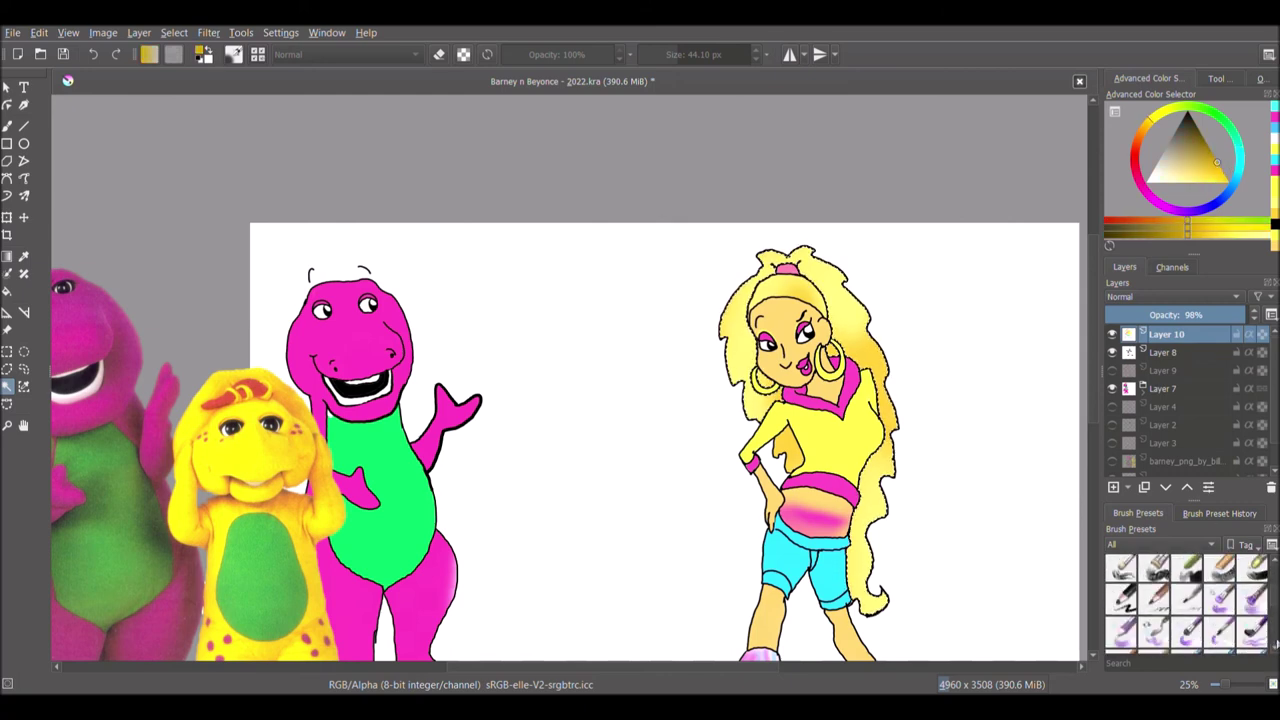
scroll(1187, 600, down, 5)
click(1152, 570)
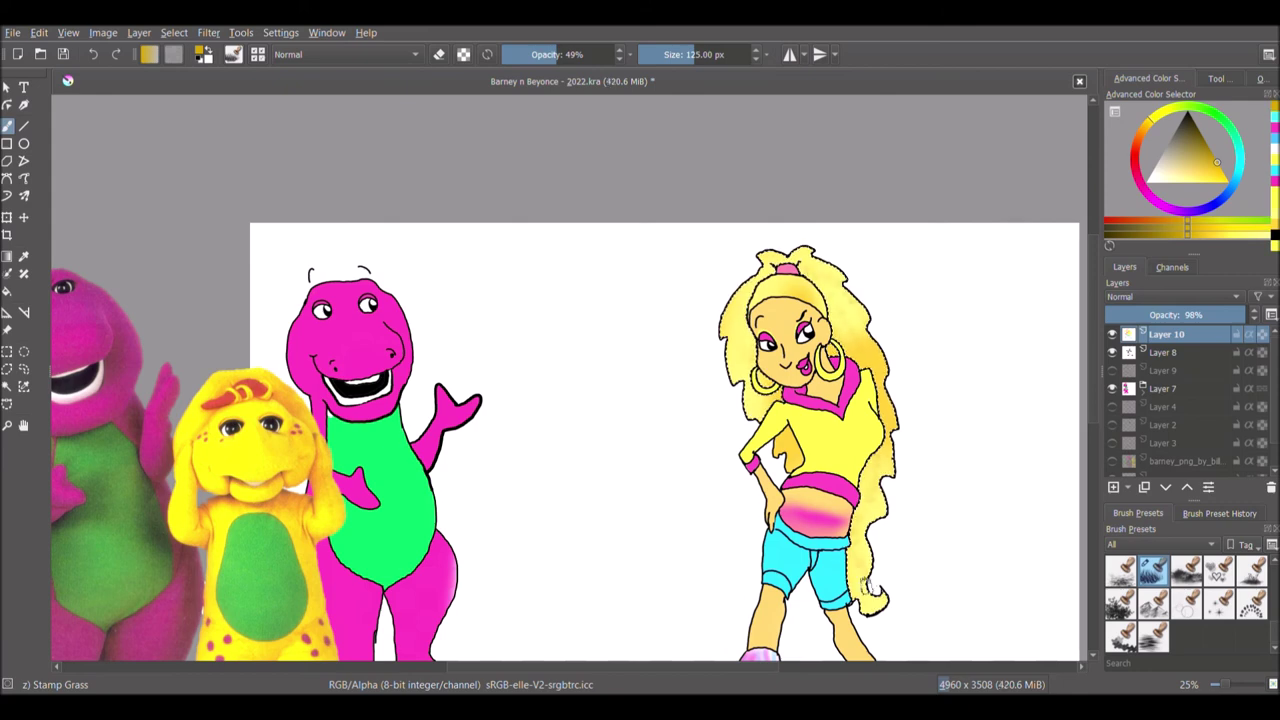
scroll(860, 305, up, 4)
mouse_move(640, 150)
mouse_down()
mouse_move(840, 306)
mouse_move(849, 443)
mouse_up()
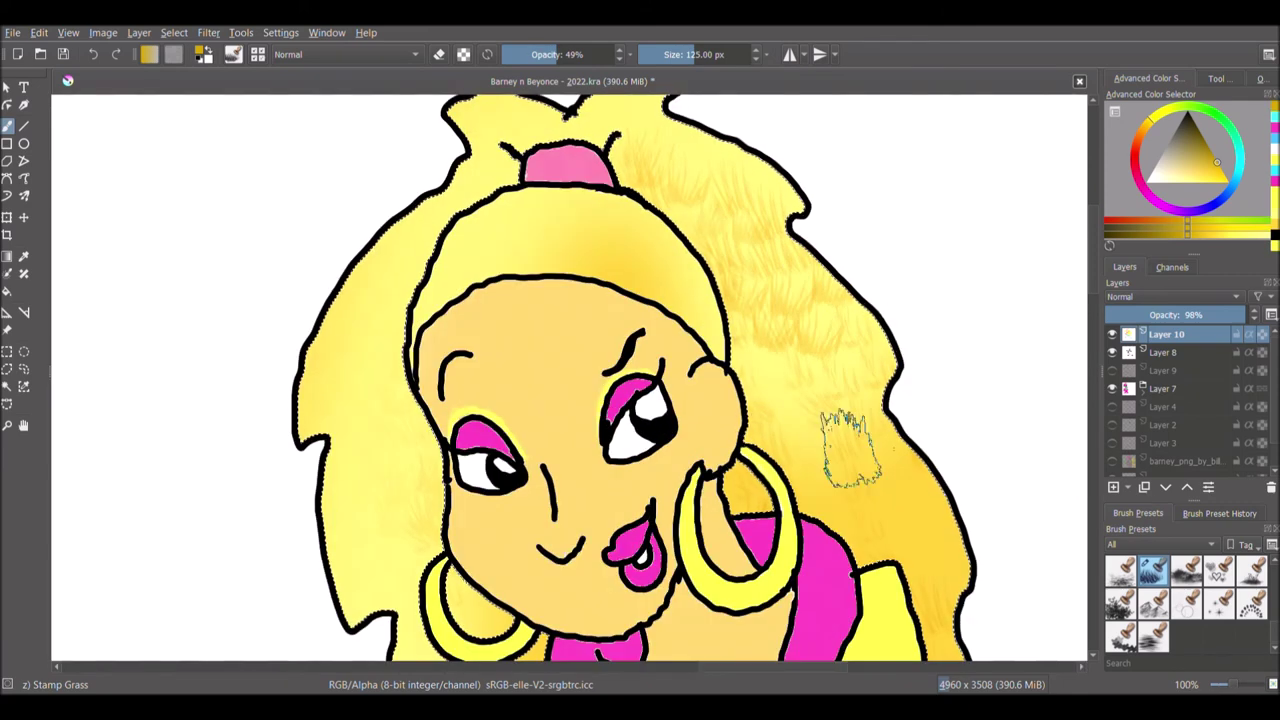
mouse_move(385, 310)
mouse_down()
mouse_move(348, 385)
mouse_move(366, 550)
mouse_up()
drag(470, 140, 375, 295)
drag(412, 450, 412, 565)
drag(375, 285, 420, 243)
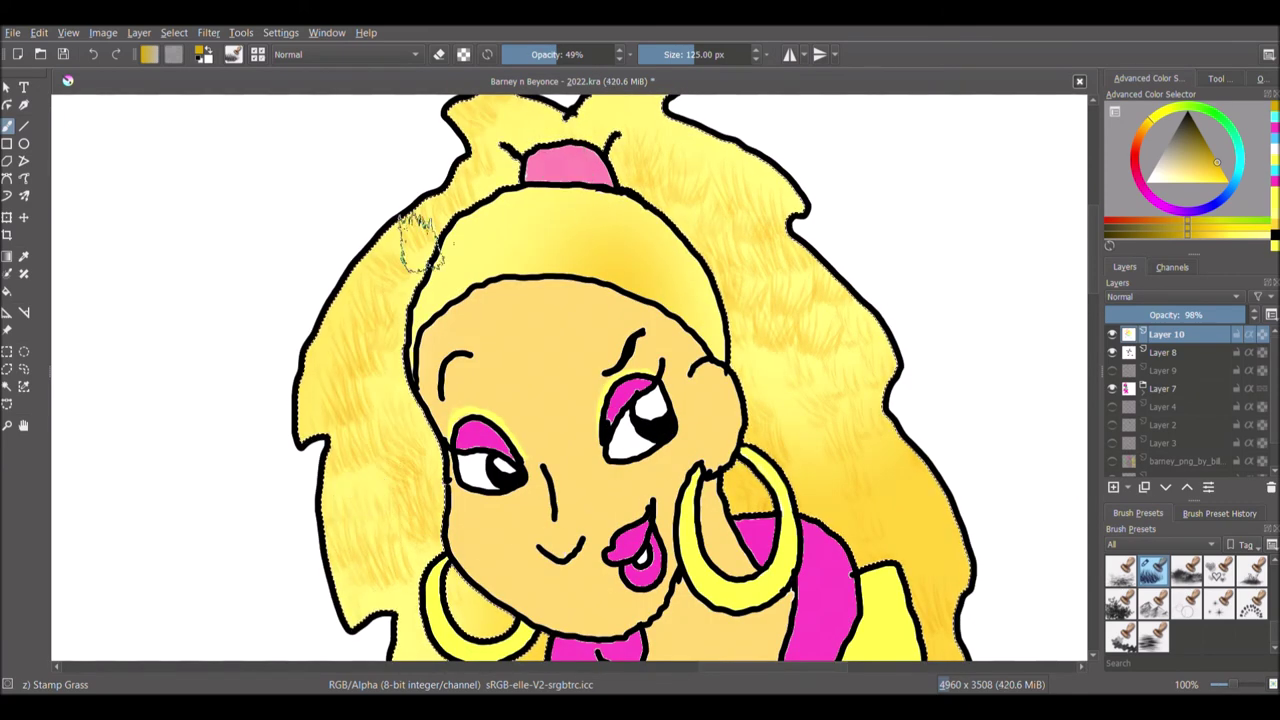
drag(440, 590, 471, 625)
- Group Layer 10, Layer 8 and Layer 9 together
scroll(1114, 470, down, 2)
click(1113, 468)
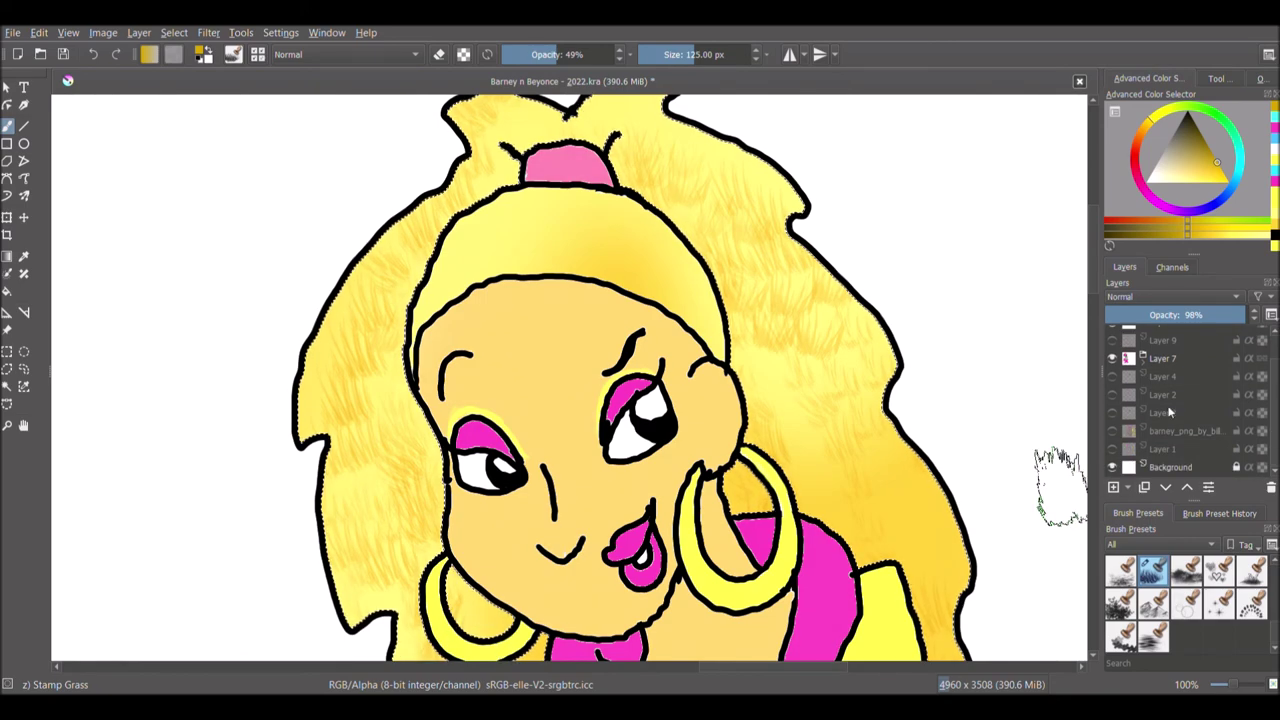
scroll(518, 336, down, 5)
scroll(518, 336, up, 4)
scroll(518, 336, down, 2)
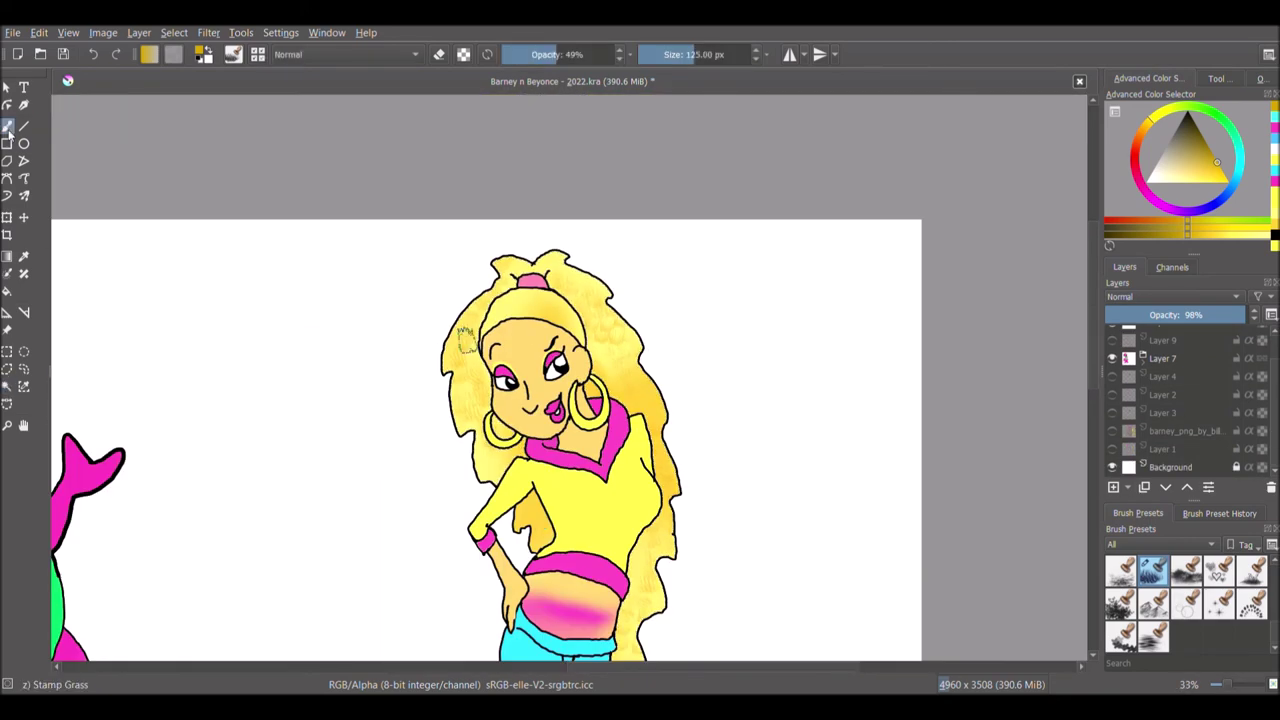
scroll(570, 493, down, 3)
scroll(570, 493, up, 3)
drag(1094, 358, 1100, 439)
scroll(357, 246, down, 1)
drag(681, 667, 570, 674)
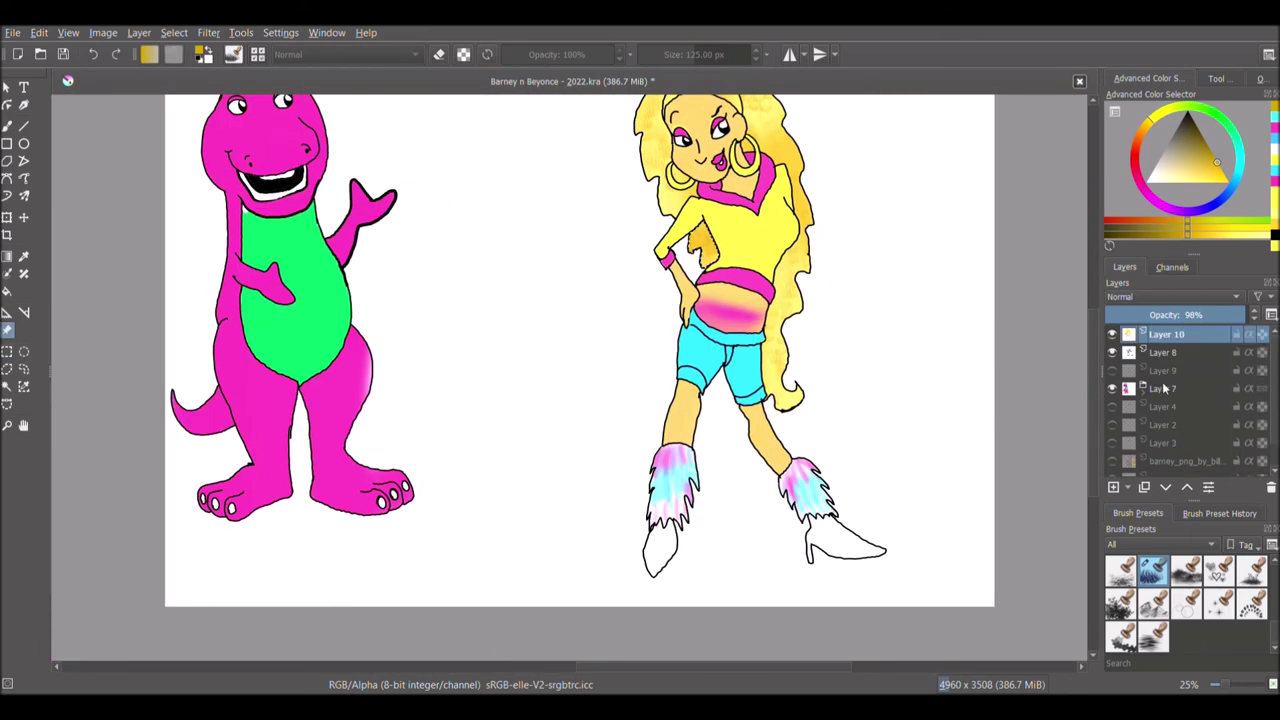
shift+click(1157, 370)
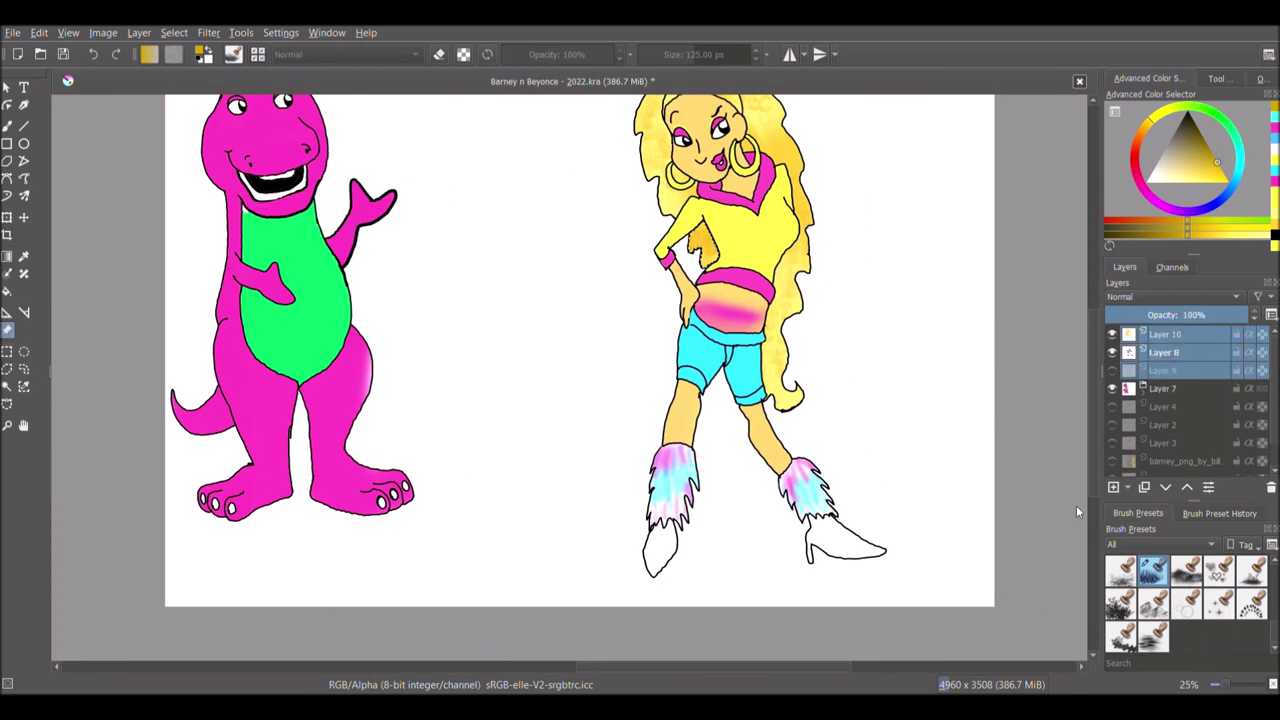
key(ctrl+e)
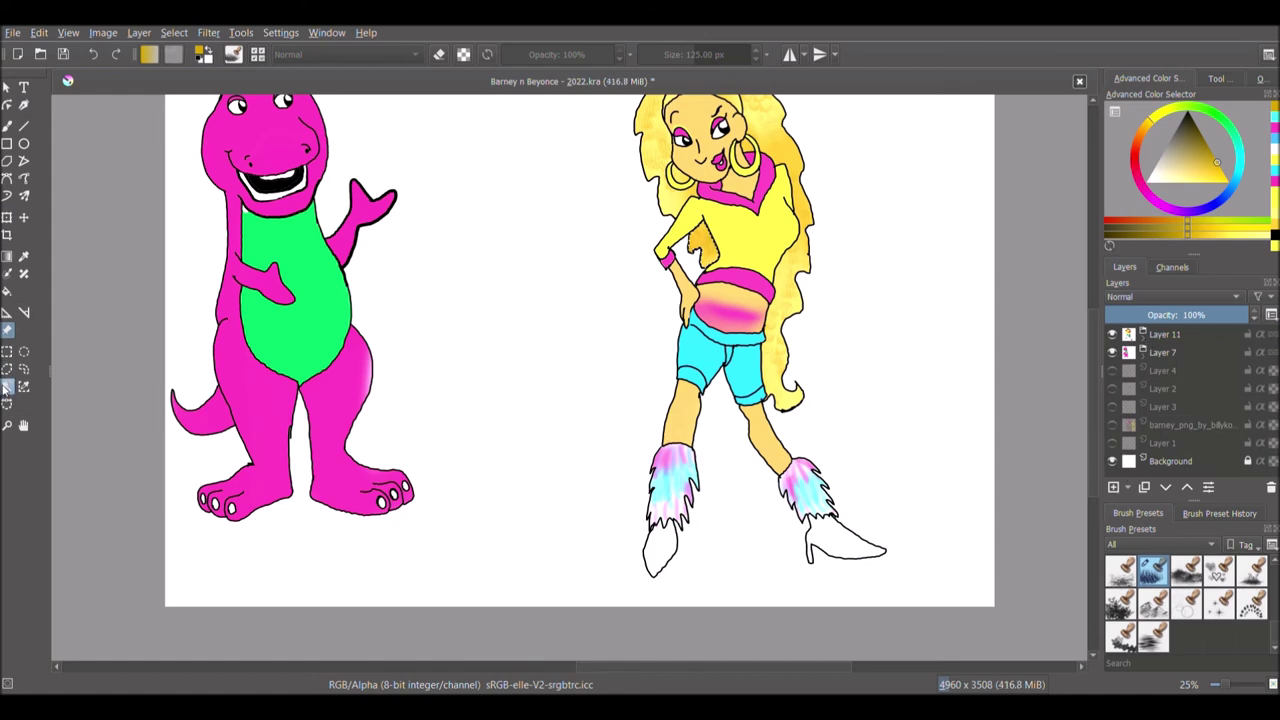
key(ctrl+a)
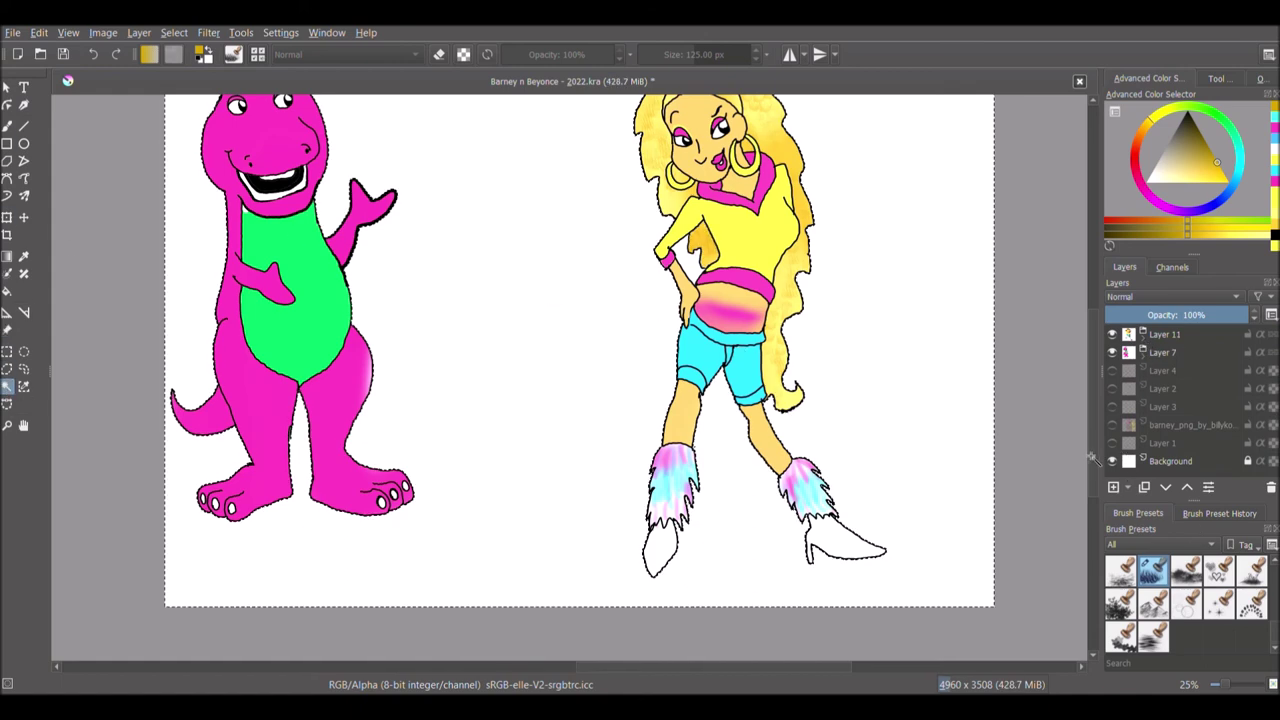
click(1170, 461)
click(684, 254)
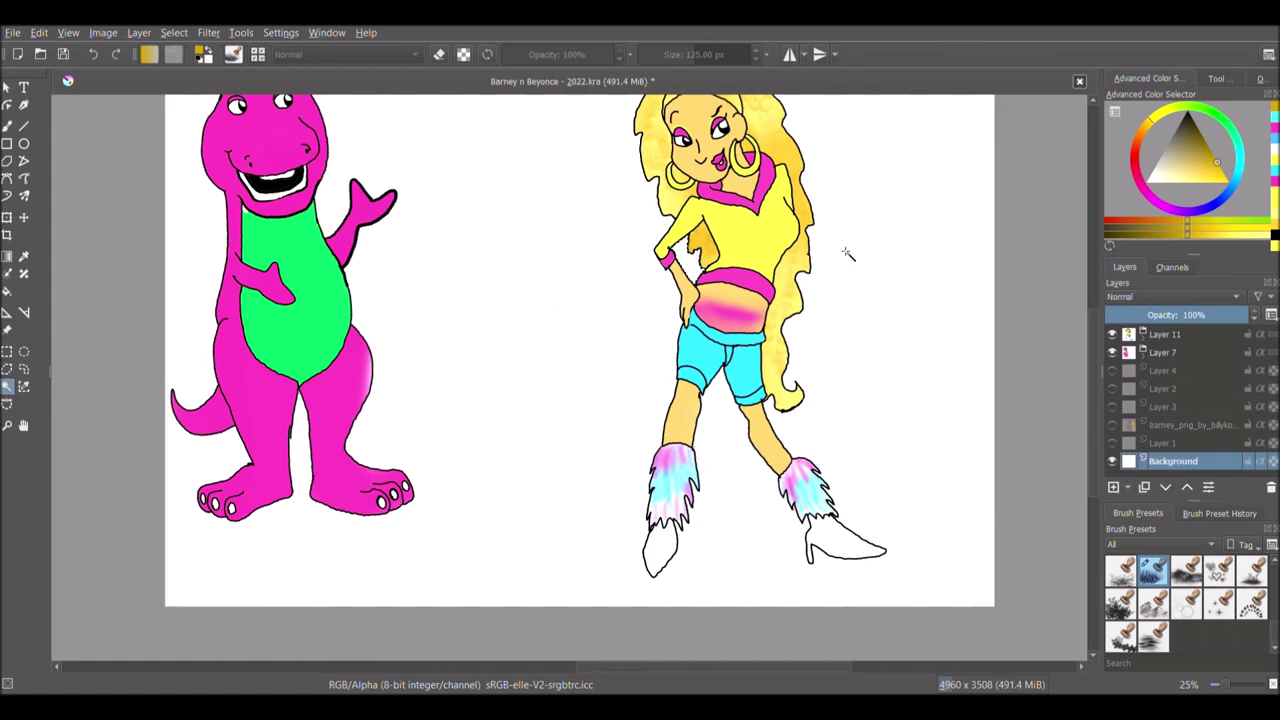
- Select Barney's toenails on Layer 6 inside the Layer 7 group and paint them yellow with the soft airbrush at 44.10 px and 100% opacity
click(1143, 357)
scroll(300, 500, up, 3)
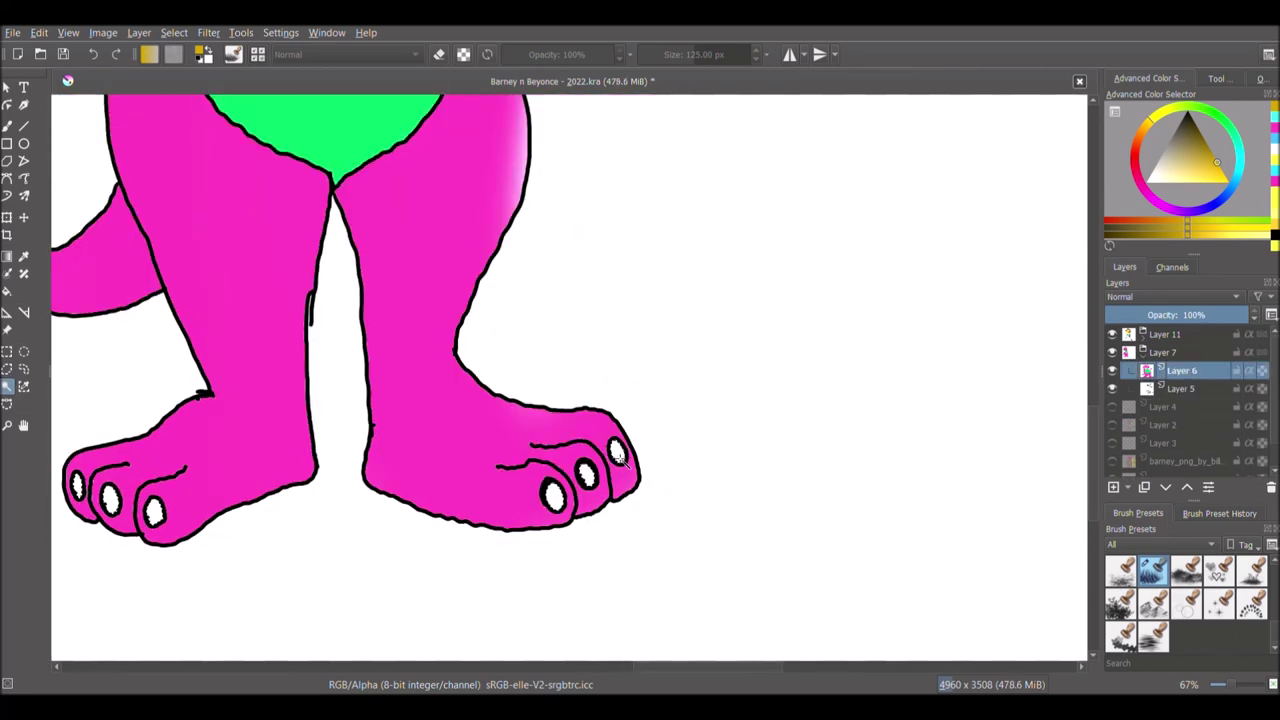
click(1275, 205)
click(8, 126)
scroll(1187, 604, up, 10)
click(1219, 571)
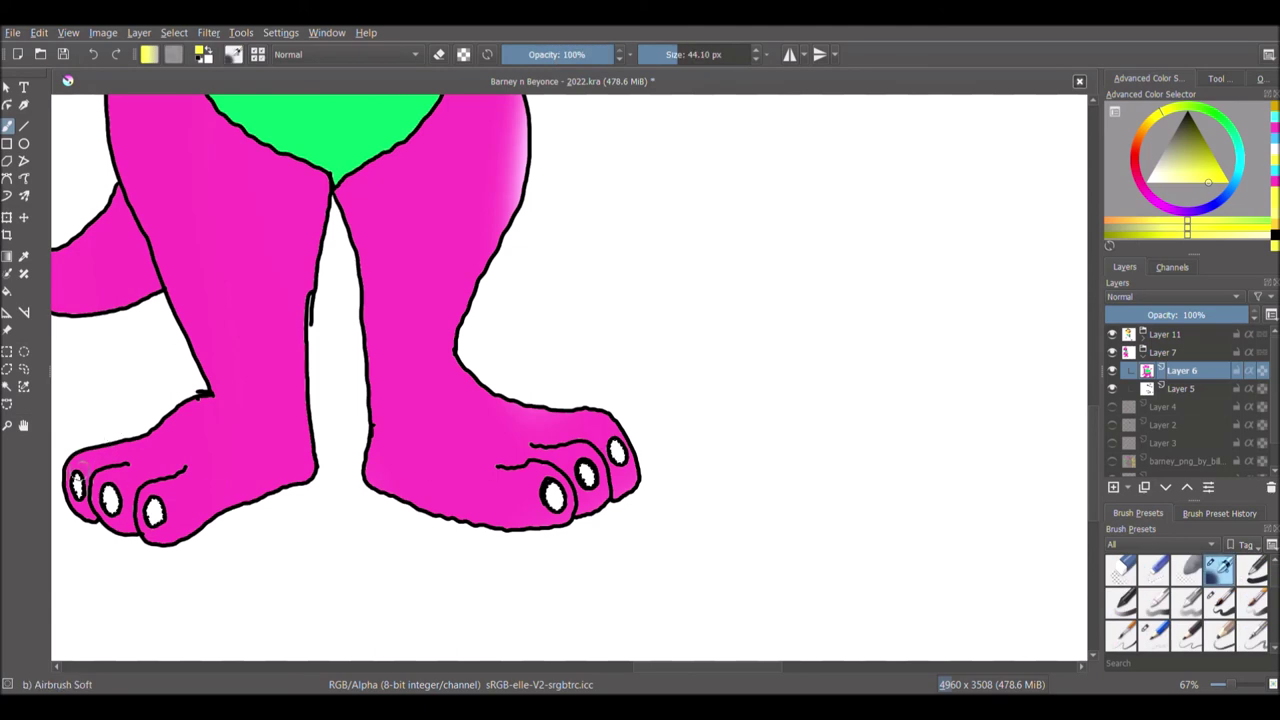
click(153, 510)
click(553, 493)
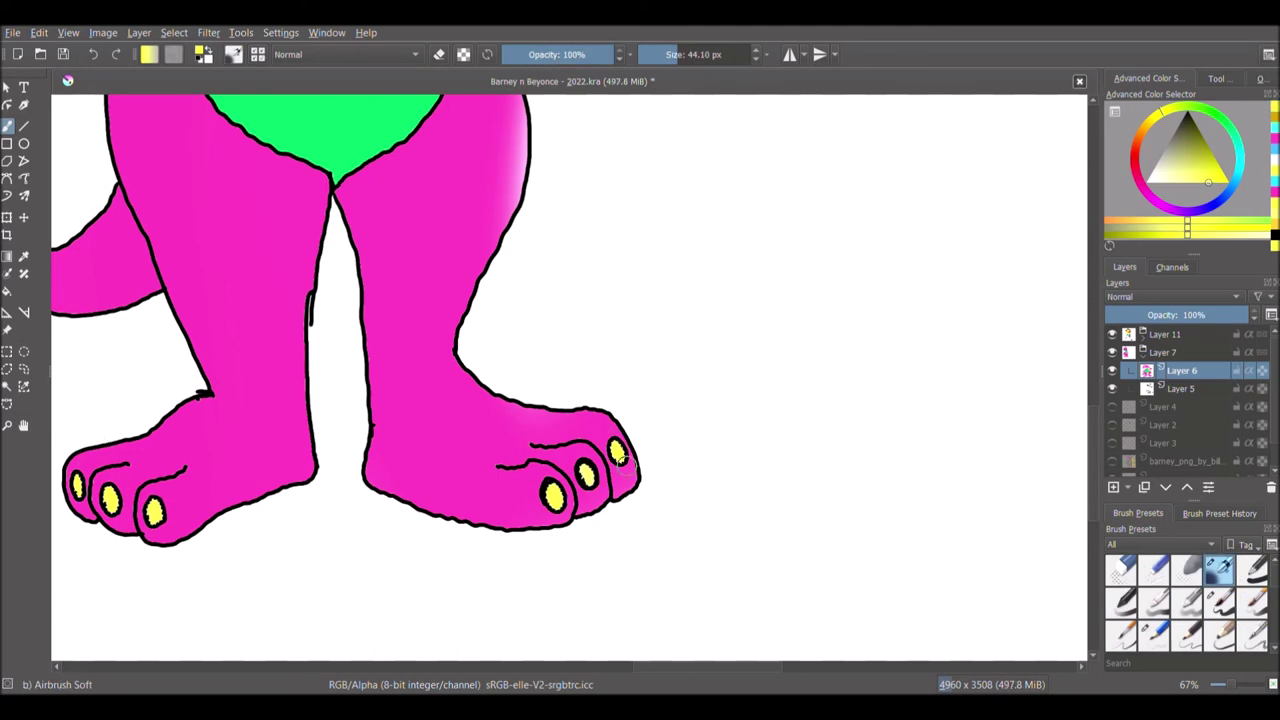
- Save the document and collapse the Layer 7 group
scroll(485, 418, down, 3)
scroll(500, 420, up, 1)
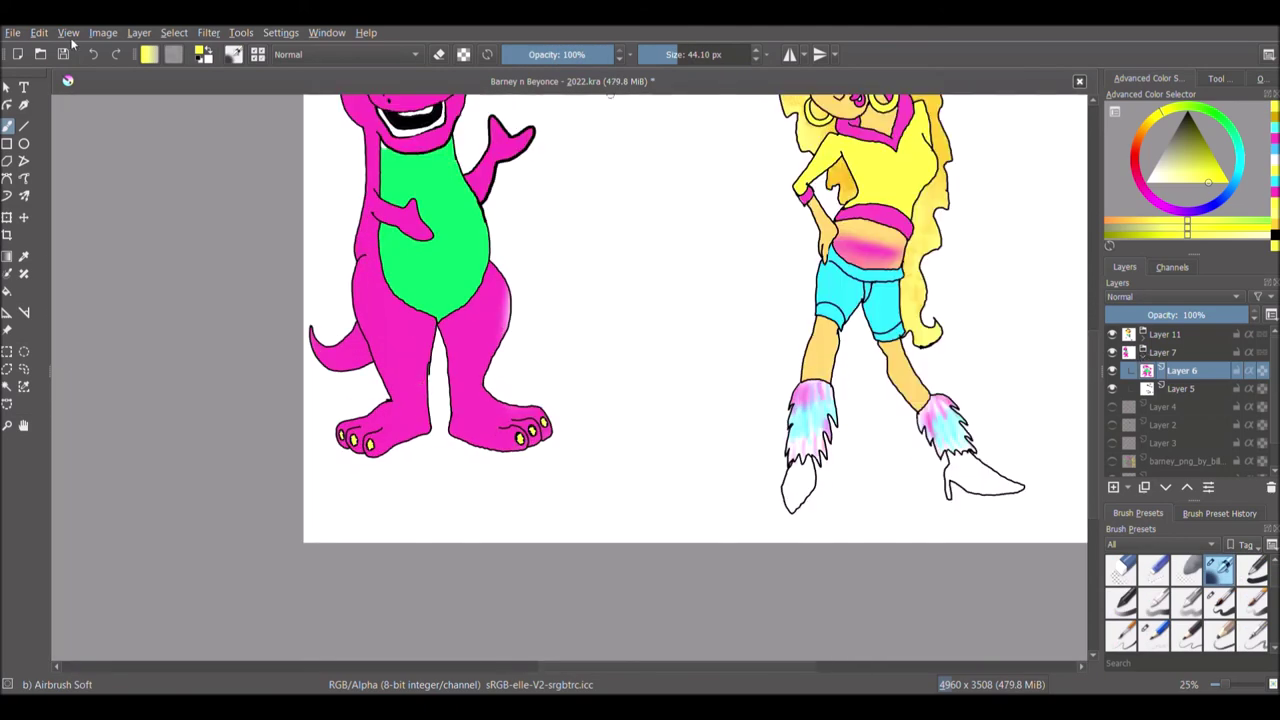
key(ctrl+s)
scroll(691, 251, up, 2)
scroll(691, 251, down, 2)
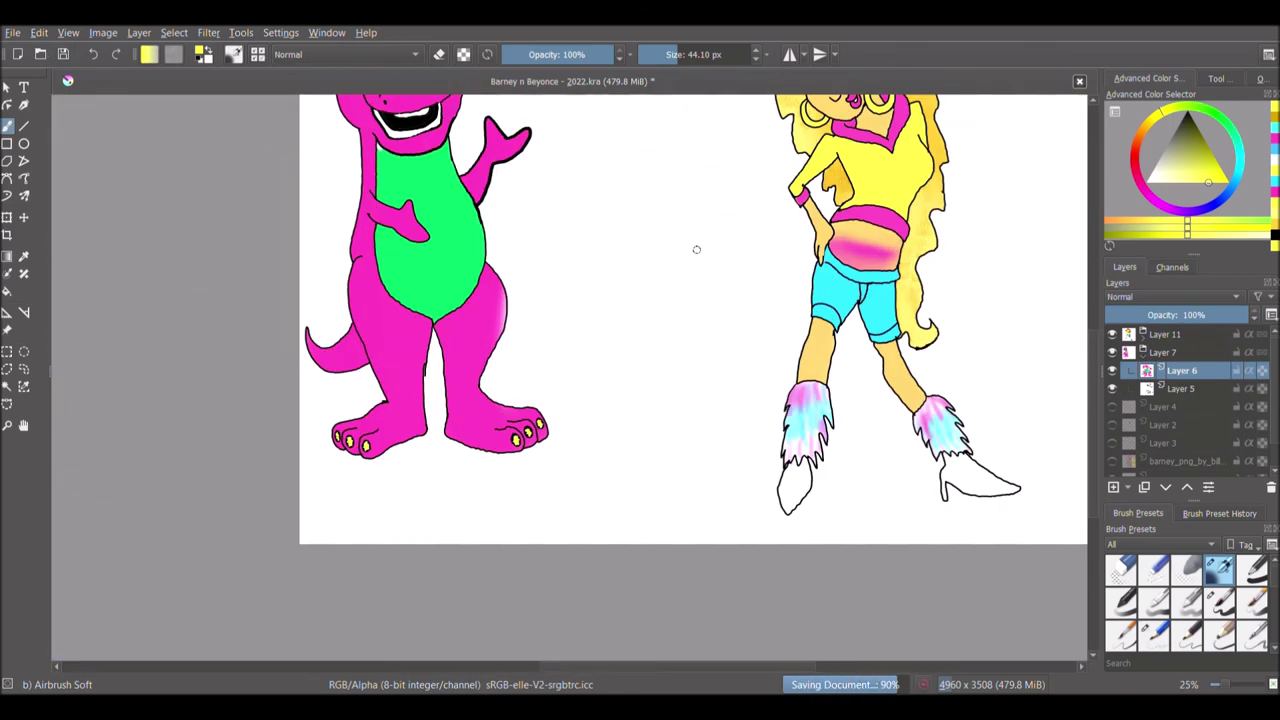
click(1119, 353)
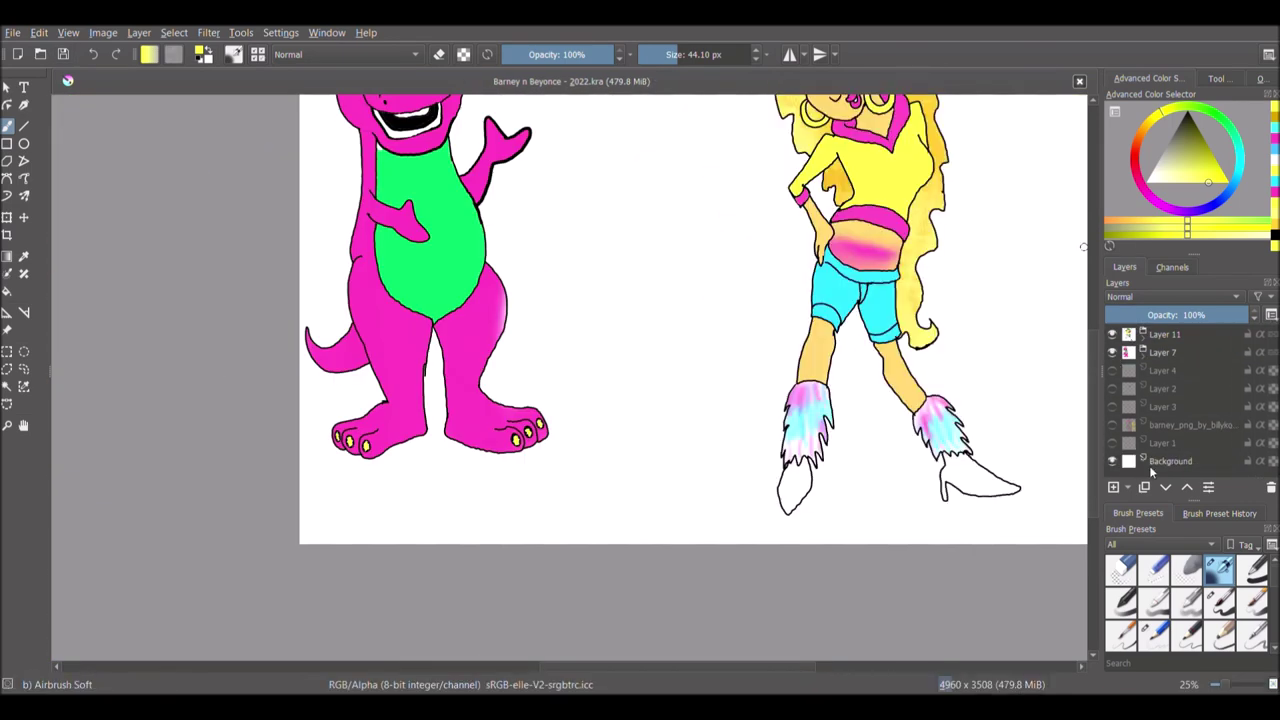
- Try to move the Background layer into the Layer 11 group below Layer 9
click(1155, 462)
click(1144, 487)
click(1143, 356)
scroll(1178, 430, down, 3)
drag(1177, 450, 1187, 353)
scroll(1189, 440, up, 3)
click(1143, 352)
click(1143, 335)
scroll(1205, 370, down, 3)
click(1195, 394)
shift+click(1187, 448)
double_click(1183, 467)
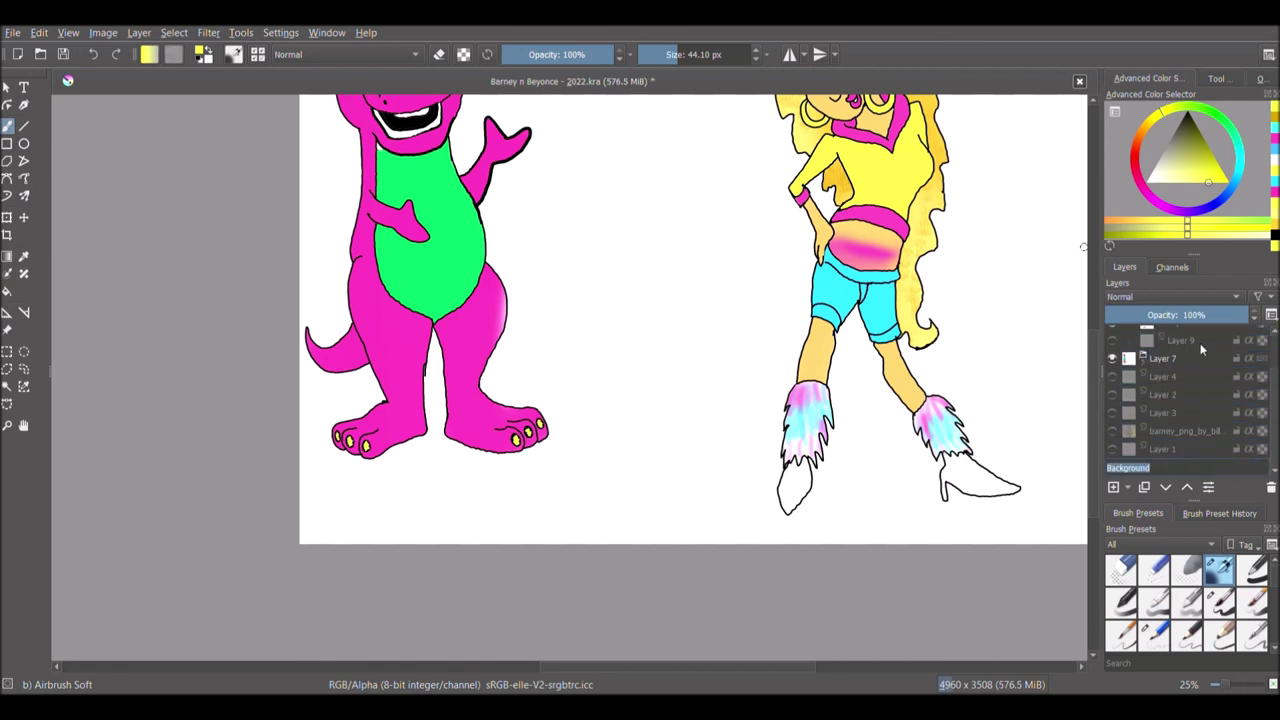
scroll(1182, 370, up, 3)
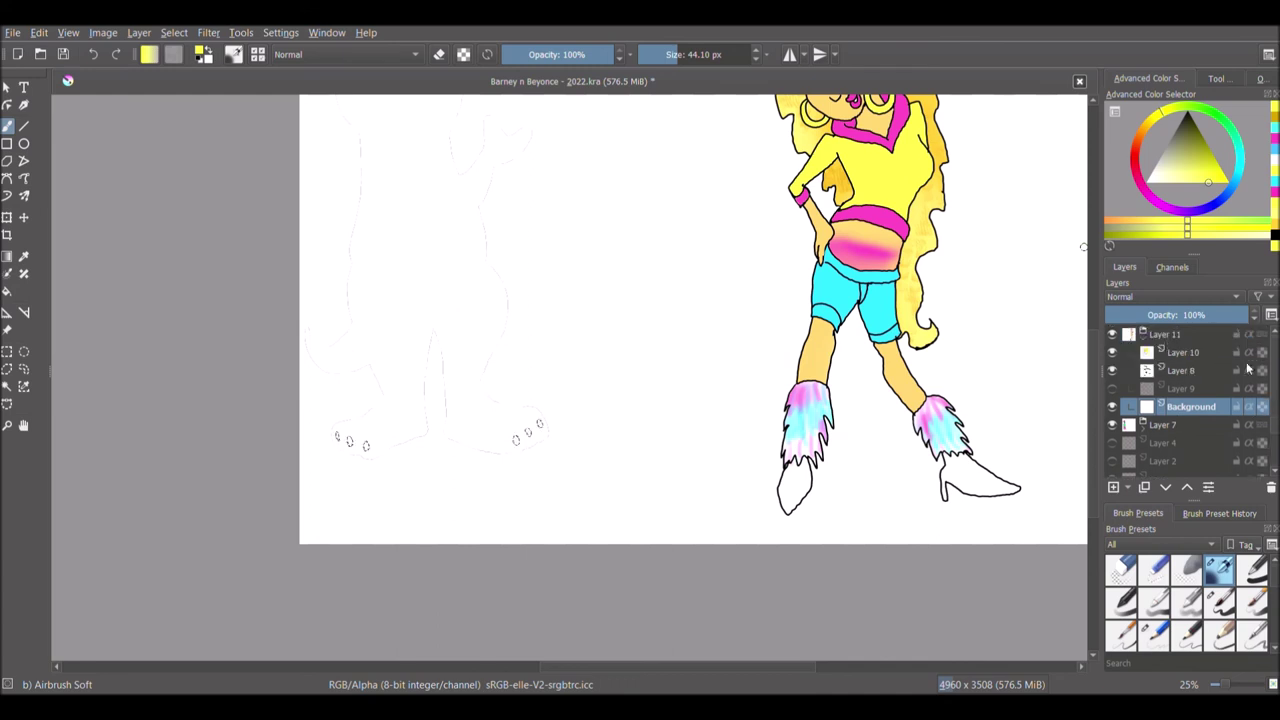
- Undo the Background layer's move into the Layer 11 group
click(1143, 339)
click(1161, 336)
key(ctrl+z)
key(ctrl+z)
- Duplicate the Background layer, placing the original in the Layer 11 group below Layer 9 and the copy directly above Layer 7
click(1143, 336)
scroll(1162, 395, down, 4)
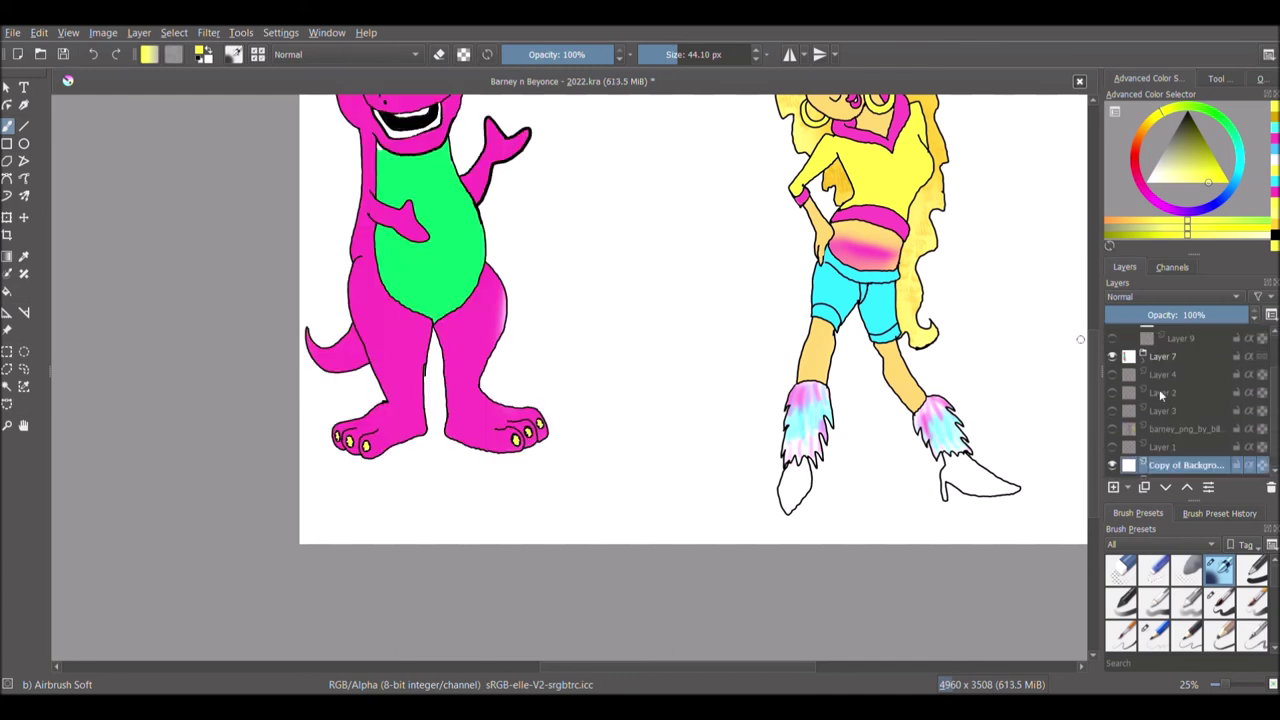
drag(1176, 448, 1191, 346)
scroll(1191, 347, up, 3)
click(1143, 338)
click(1143, 338)
drag(1161, 413, 1162, 394)
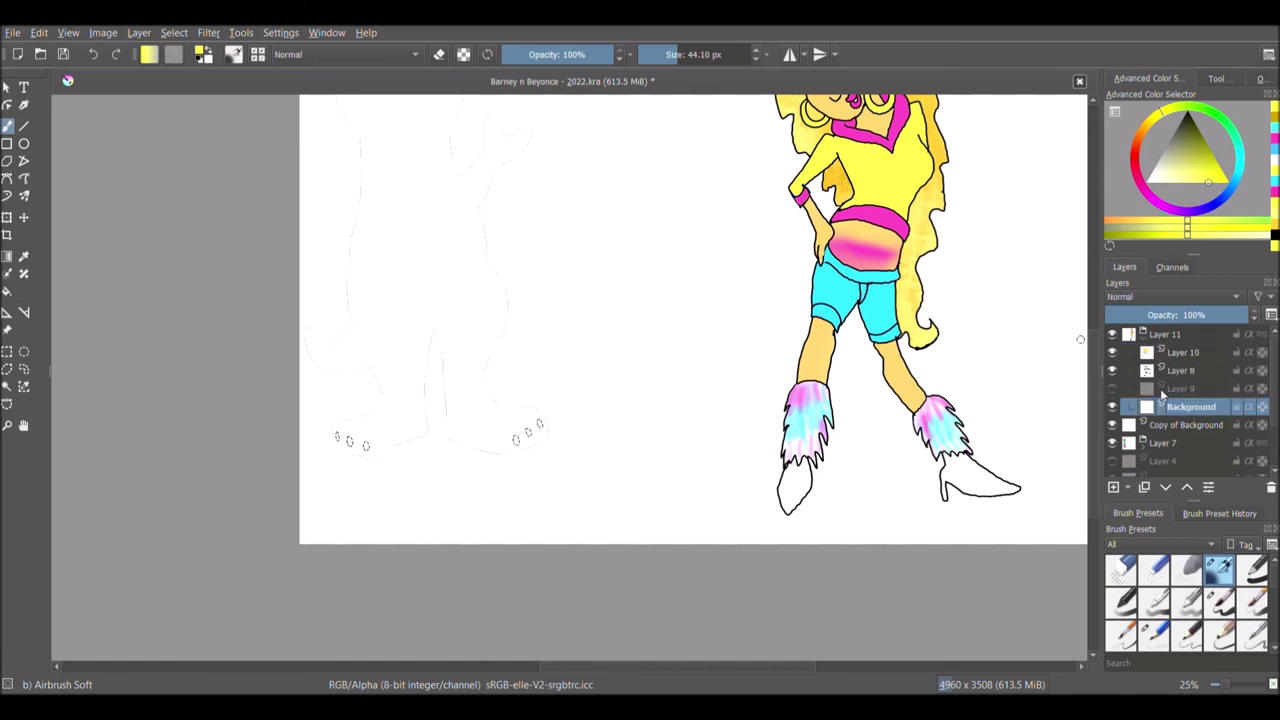
- Erase parts of the Copy of Background layer over Barney with an 863.06 px airbrush, and hide both background layers
click(7, 387)
scroll(713, 246, down, 1)
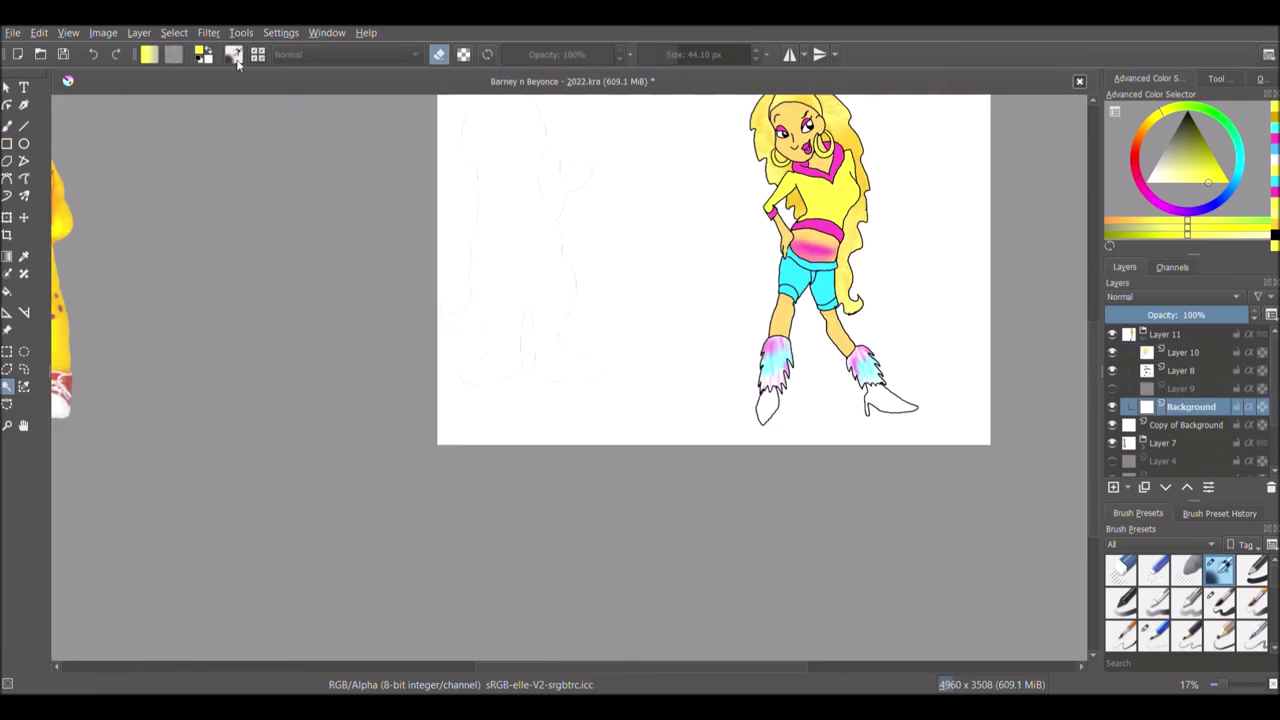
key(b)
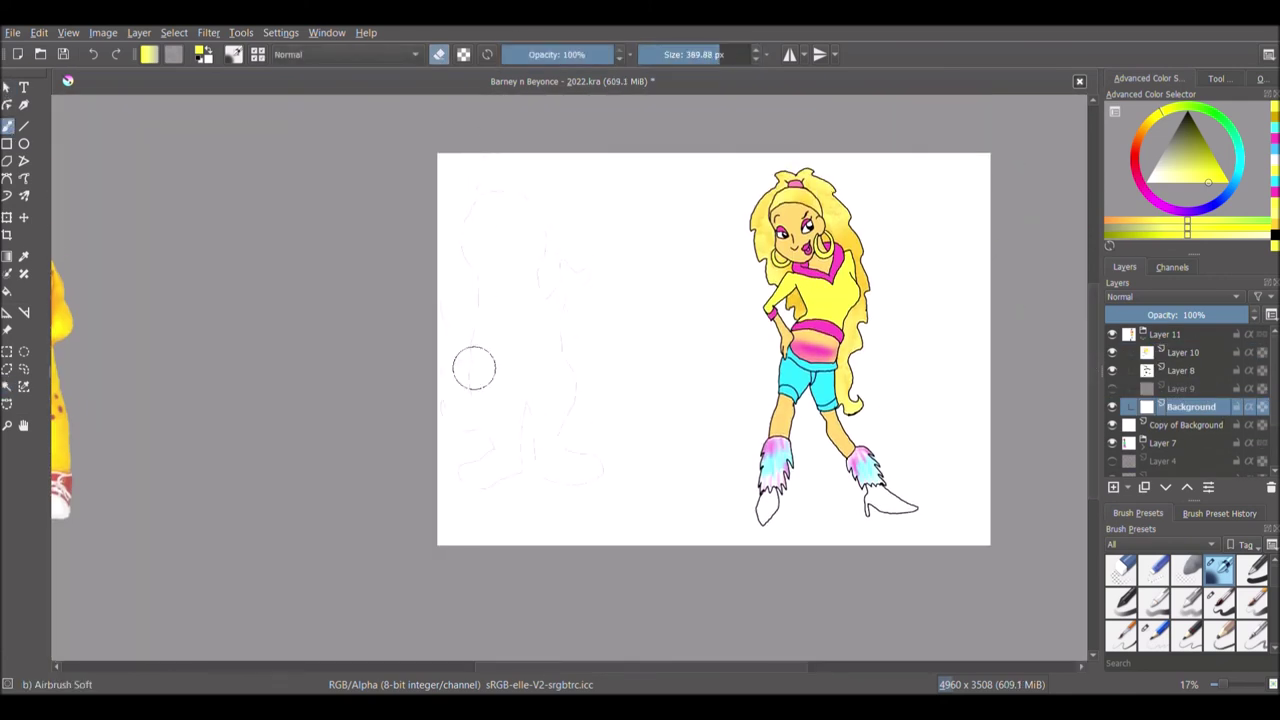
click(1170, 428)
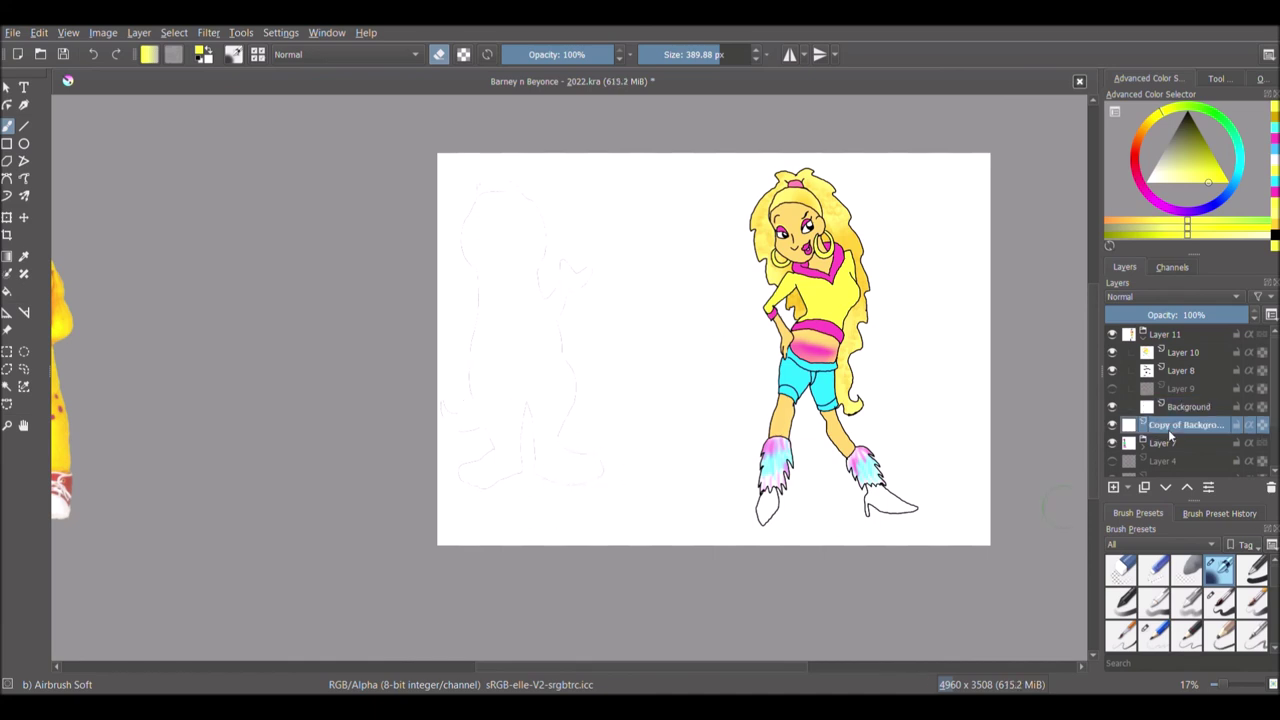
mouse_move(491, 192)
mouse_down()
mouse_move(520, 463)
mouse_move(471, 434)
mouse_move(574, 471)
mouse_move(492, 395)
mouse_up()
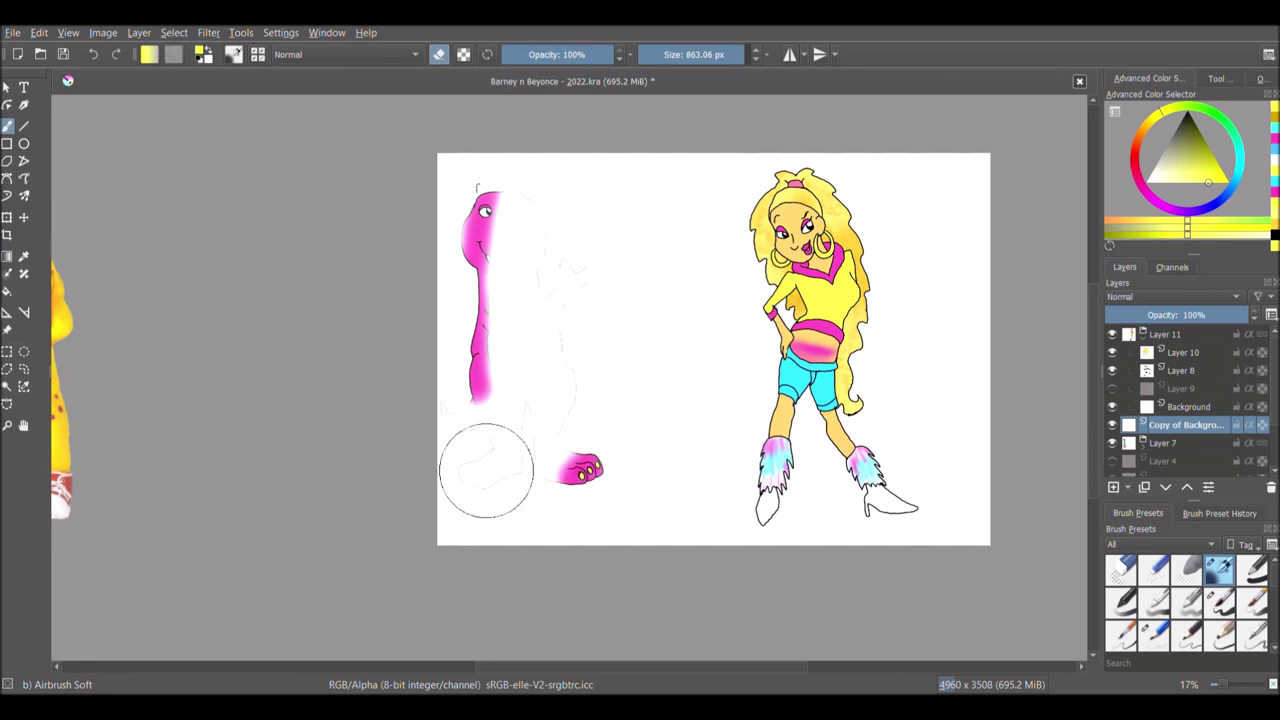
click(1112, 406)
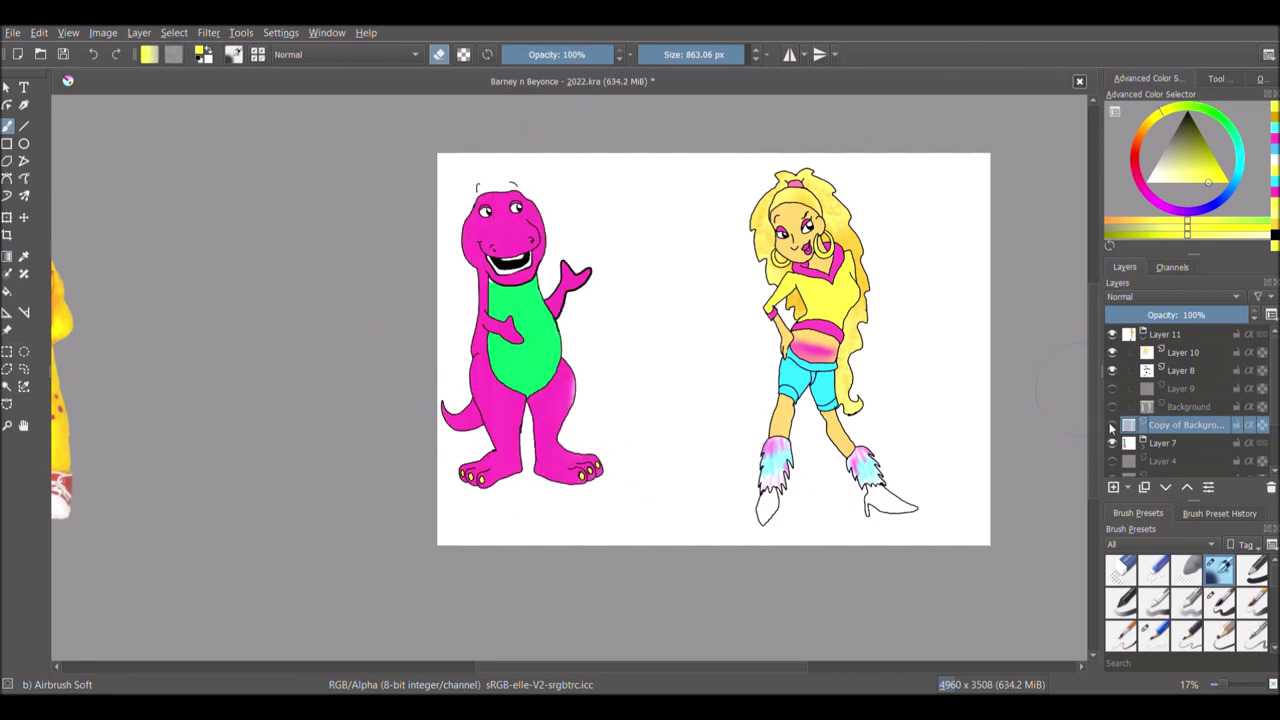
- Delete the original Background layer and the Copy of Background layer
scroll(906, 297, up, 2)
click(1170, 405)
click(1271, 487)
click(1195, 408)
click(1271, 488)
- Add a paint layer in the Layer 11 group, airbrush Beyonce's eye white at 227.85 px, and place the layer below Layer 8
click(1187, 390)
click(1184, 375)
click(1114, 487)
click(1147, 182)
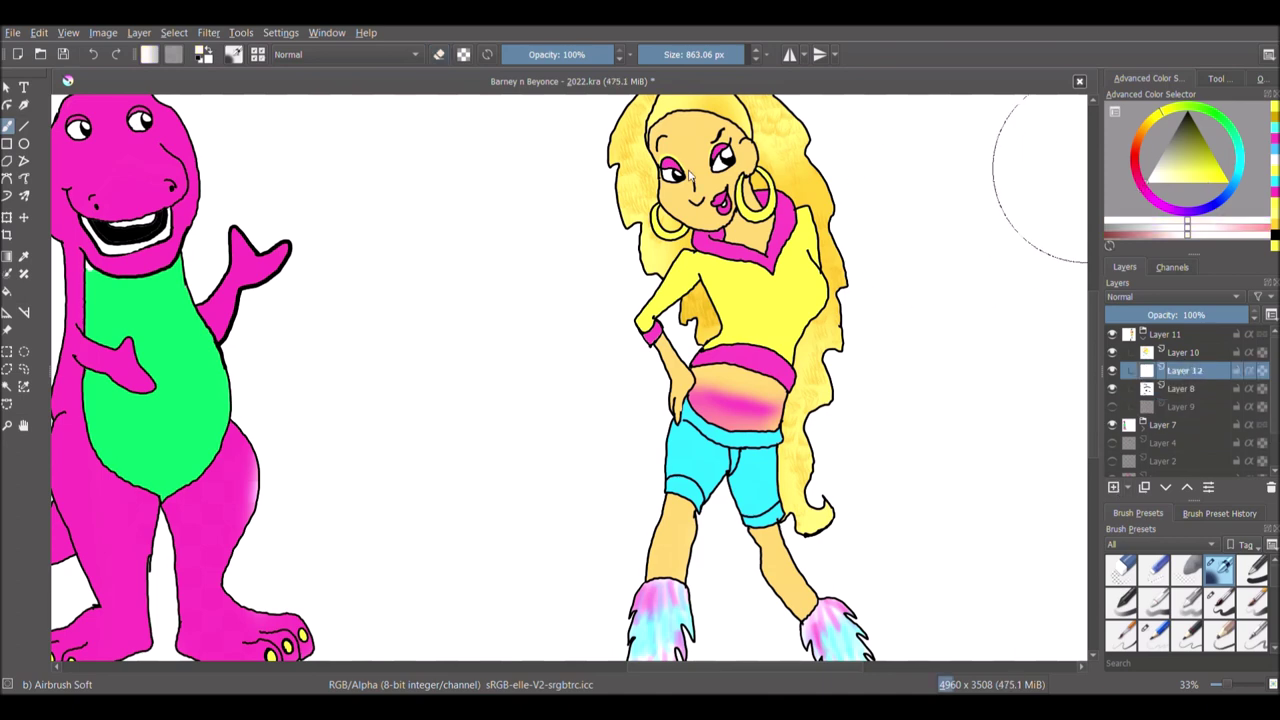
click(706, 55)
drag(684, 174, 676, 178)
drag(1185, 370, 1180, 400)
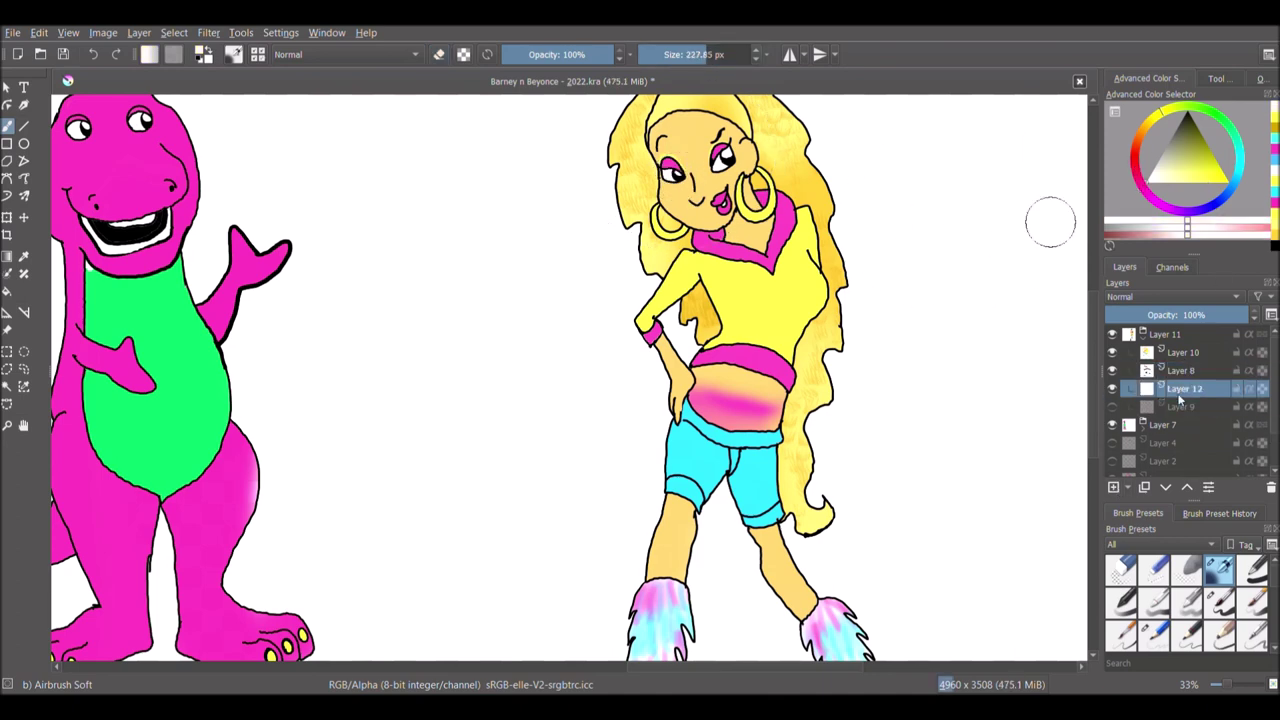
key(ctrl+z)
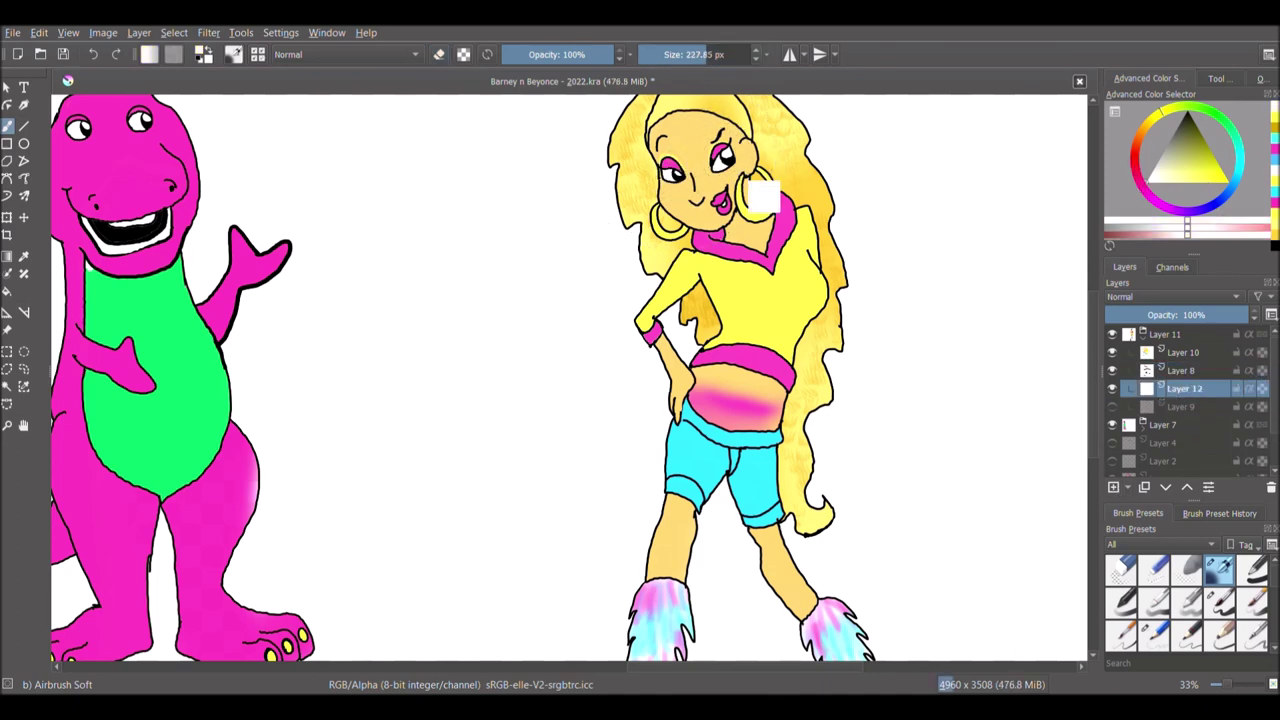
- Save the document and collapse the Layer 11 group
key(ctrl+s)
scroll(640, 346, down, 2)
click(1143, 339)
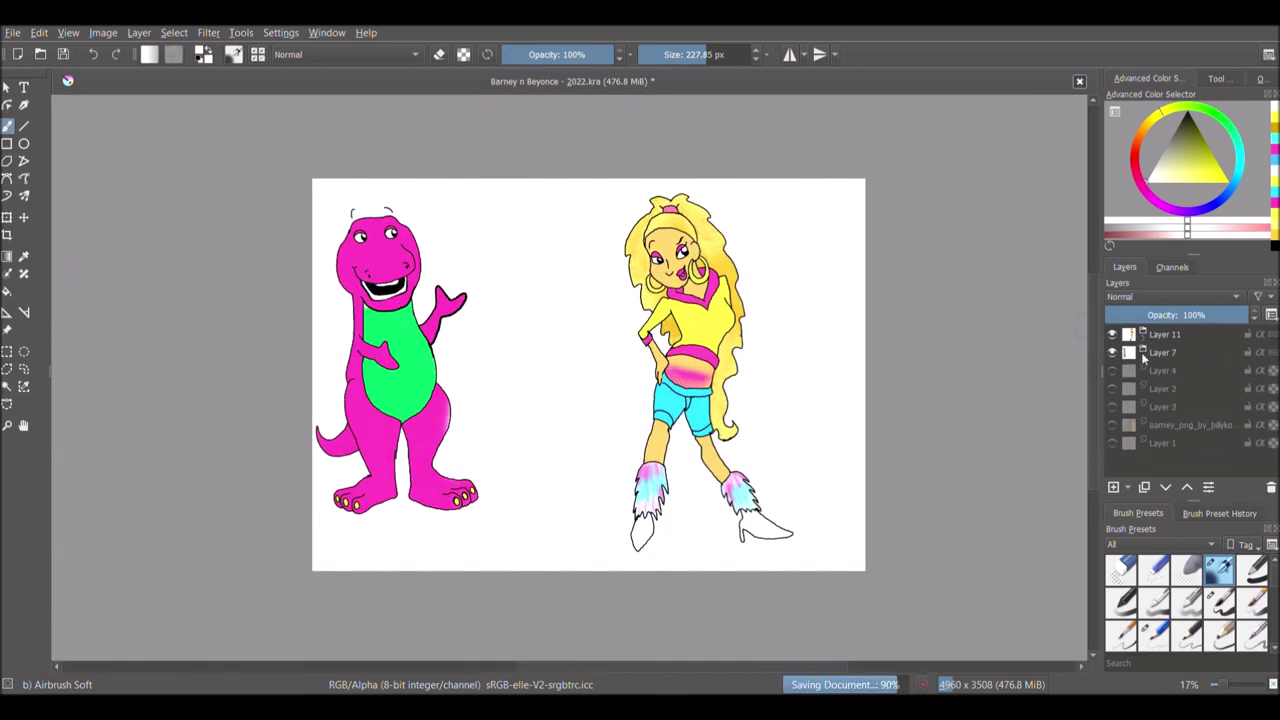
- Transform the Layer 7 group to shift Barney slightly to the right on the canvas
click(1186, 354)
click(10, 220)
drag(396, 343, 438, 342)
- Hide the Layer 11 and Layer 7 groups and select Layer 1
click(1113, 335)
click(1113, 353)
click(1161, 444)
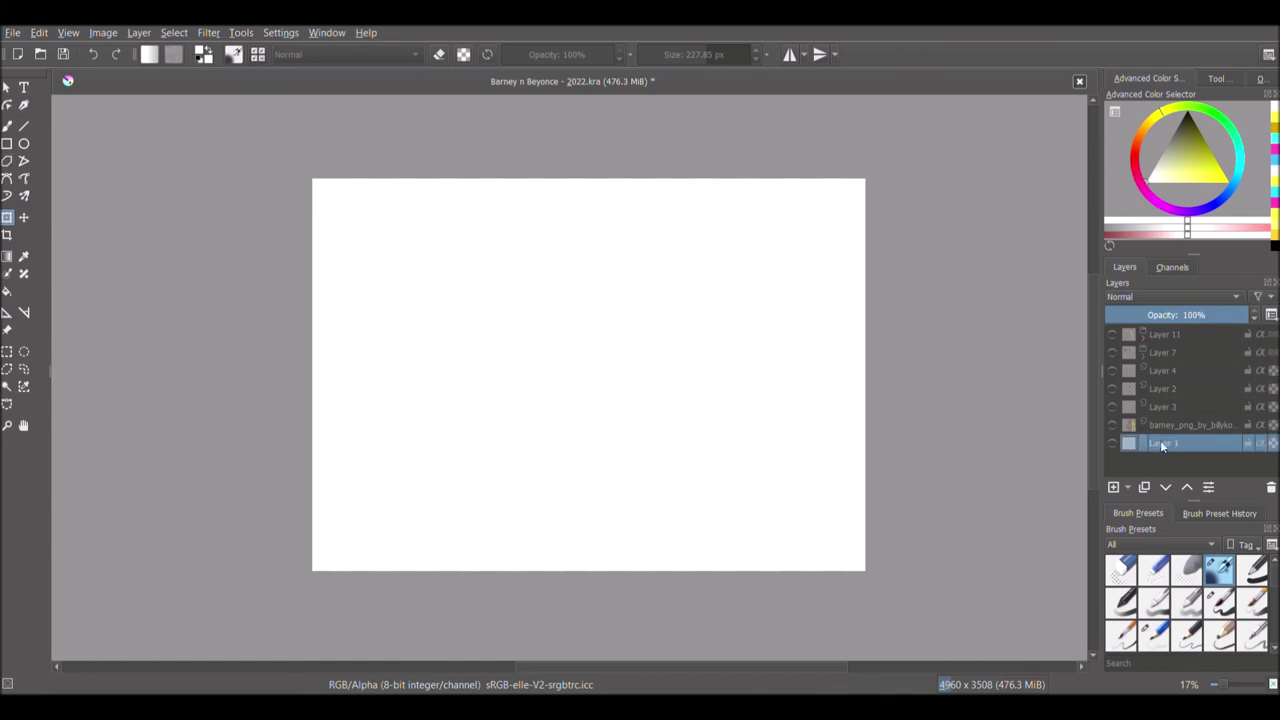
- On a new layer directly above Layer 1, airbrush the canvas's left half magenta and its right half yellow
click(7, 126)
mouse_move(711, 56)
mouse_down()
mouse_move(1242, 142)
mouse_move(1262, 195)
mouse_up()
click(1152, 197)
mouse_move(500, 190)
mouse_down()
mouse_move(536, 177)
mouse_move(550, 585)
mouse_move(412, 553)
mouse_move(318, 188)
mouse_move(529, 145)
mouse_move(357, 308)
mouse_move(354, 397)
mouse_move(504, 322)
mouse_move(421, 300)
mouse_move(492, 259)
mouse_move(522, 502)
mouse_move(549, 178)
mouse_move(620, 572)
mouse_move(617, 182)
mouse_move(867, 205)
mouse_move(813, 576)
mouse_move(655, 306)
mouse_move(681, 528)
mouse_move(729, 231)
mouse_move(780, 396)
mouse_move(697, 341)
mouse_move(797, 511)
mouse_move(720, 526)
mouse_up()
- Airbrush three broad dark olive diagonal stripes across the yellow half of the background
click(1189, 122)
drag(765, 567, 880, 452)
mouse_move(622, 477)
mouse_down()
mouse_move(887, 202)
mouse_move(612, 485)
mouse_up()
mouse_move(611, 230)
mouse_down()
mouse_move(607, 207)
mouse_move(740, 150)
mouse_up()
- Airbrush bright green dots of varied sizes over the magenta half, using brush sizes including 255.72 and 460.91 px
click(1222, 133)
click(348, 212)
click(332, 405)
click(685, 57)
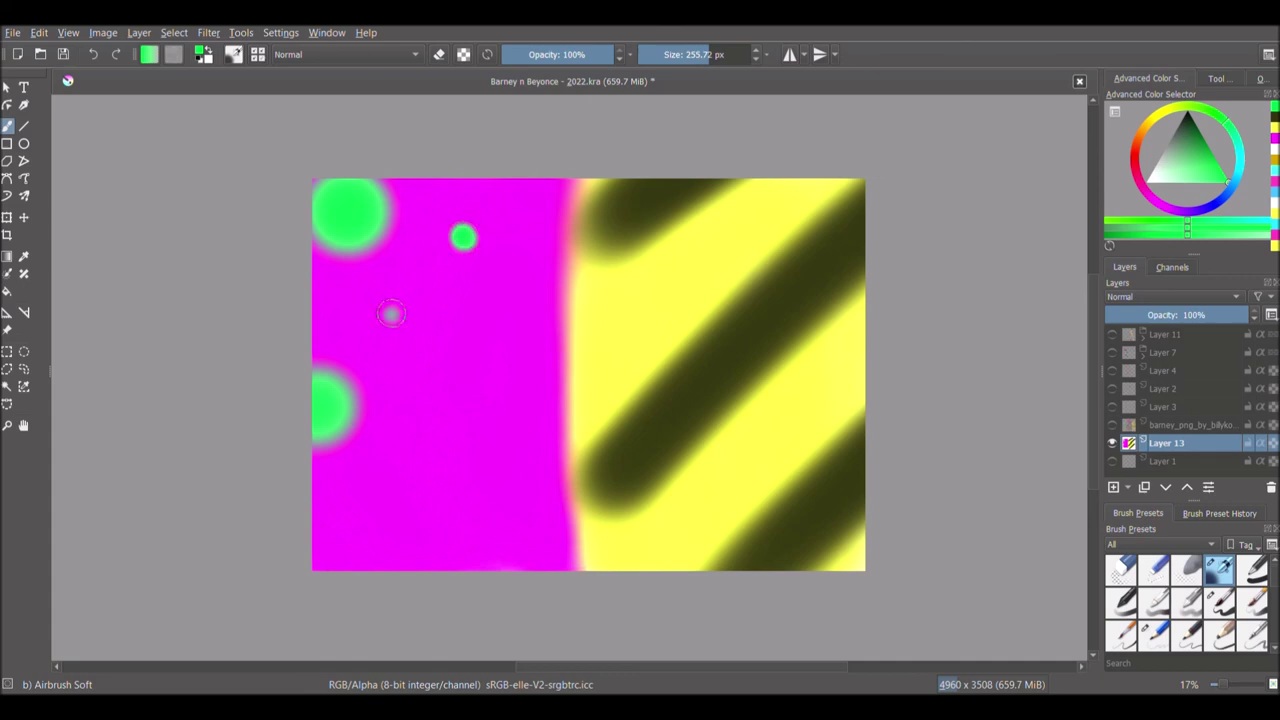
click(448, 488)
click(507, 313)
click(318, 292)
click(532, 553)
click(500, 183)
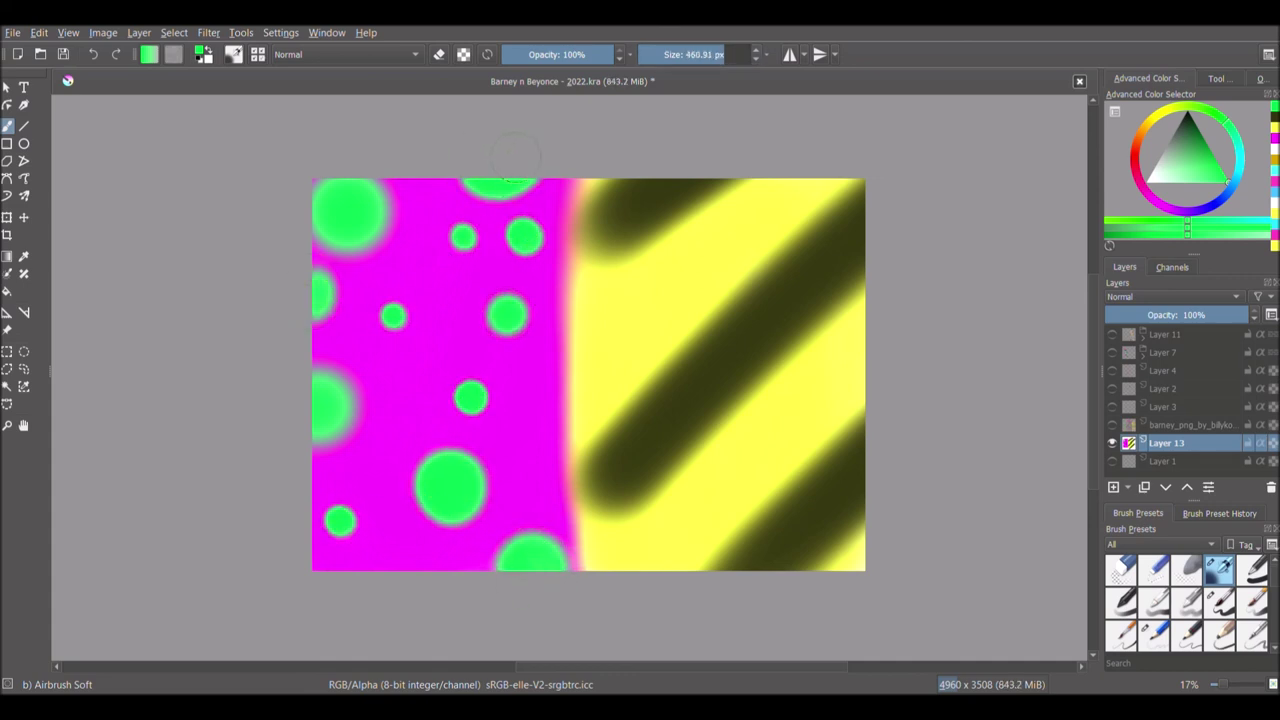
- Repaint the three diagonal stripes on the yellow half in black with the 460.91 px airbrush
click(1187, 113)
drag(605, 488, 845, 215)
mouse_move(615, 494)
mouse_down()
mouse_move(776, 283)
mouse_move(860, 256)
mouse_up()
mouse_move(602, 226)
mouse_down()
mouse_move(735, 165)
mouse_move(700, 178)
mouse_up()
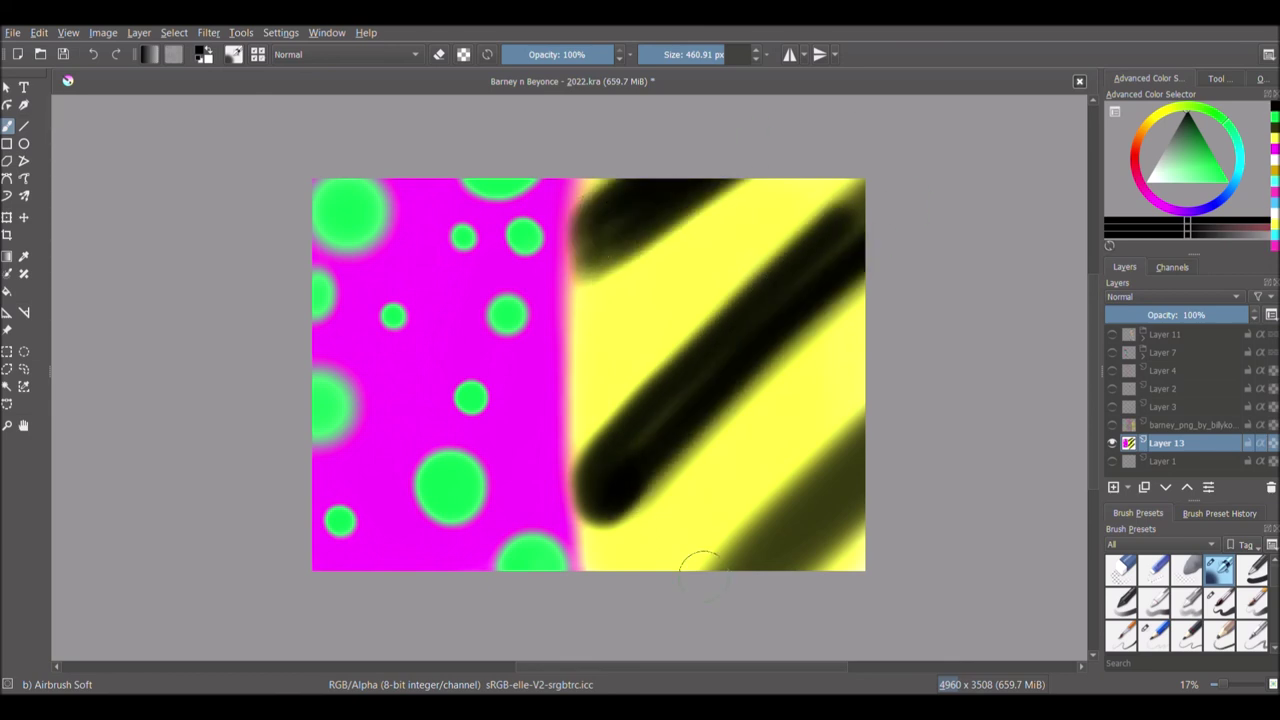
drag(702, 570, 850, 445)
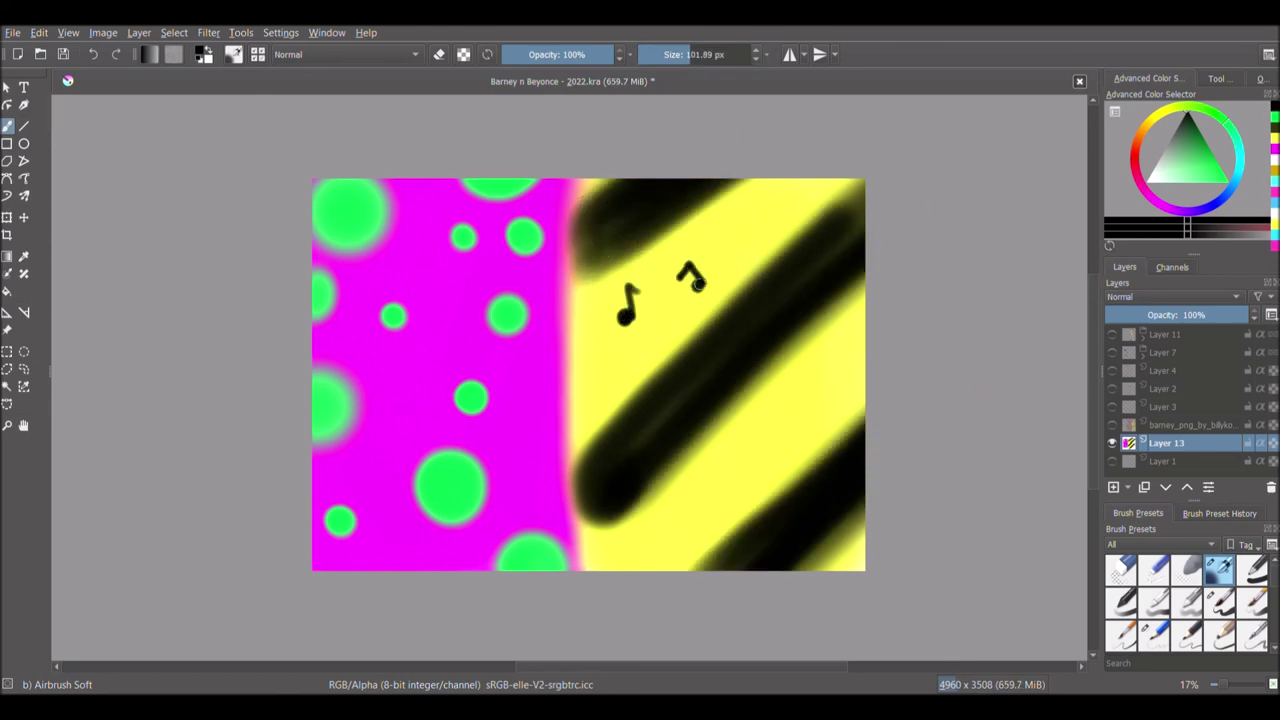